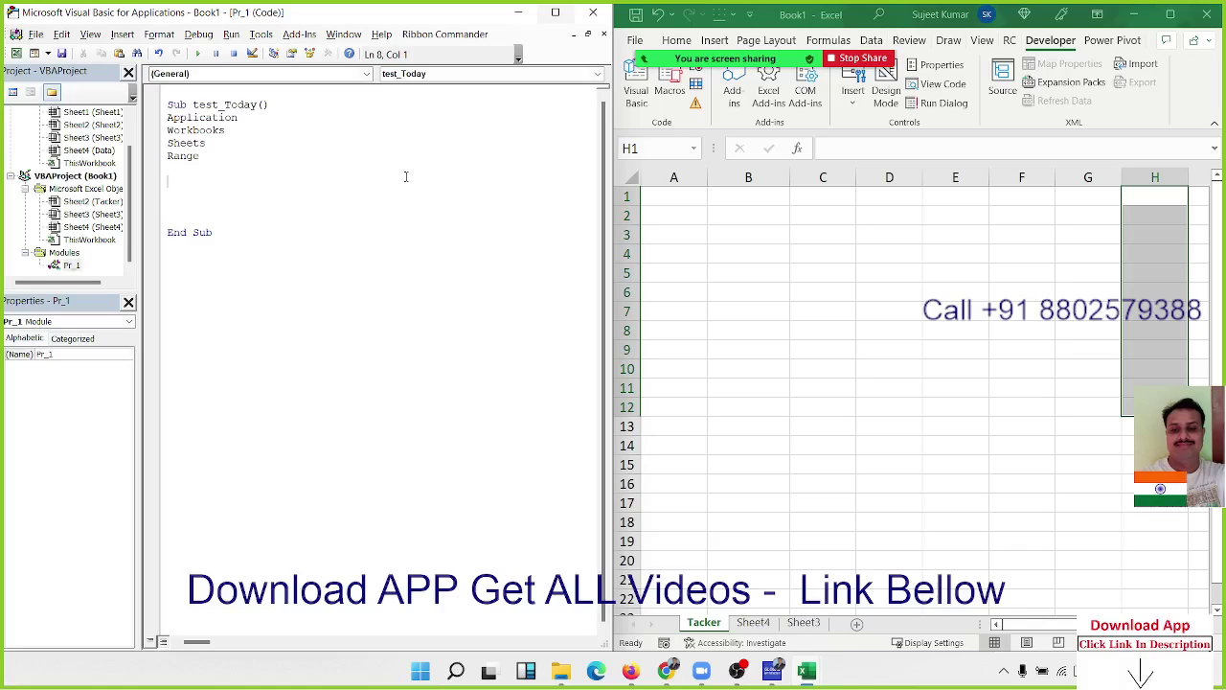
Step through the Application, Workbooks, Sheets and Range lines and add a blank line below Range
key(Up)
key(Up)
key(Up)
key(shift+End)
key(Down)
key(Home)
key(shift+End)
key(Down)
key(shift+End)
key(Down)
key(Return)
key(Return)
Add the line Range("A1").Select to test_Today
click(686, 204)
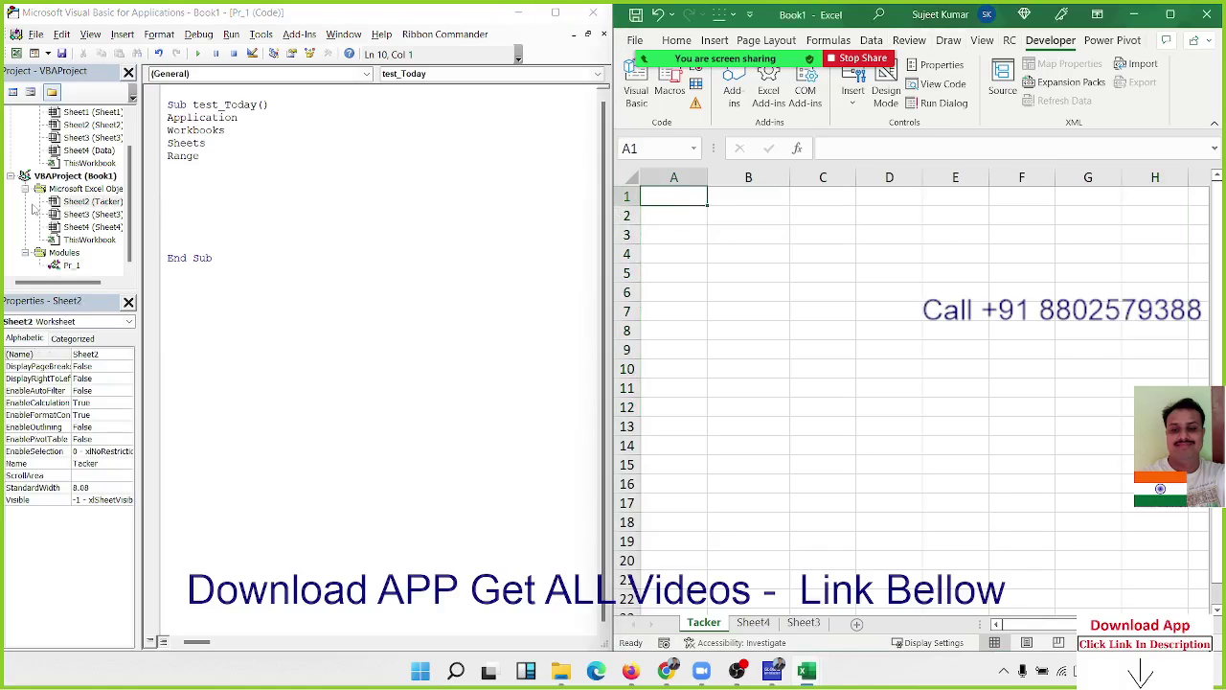
click(210, 182)
text(ran)
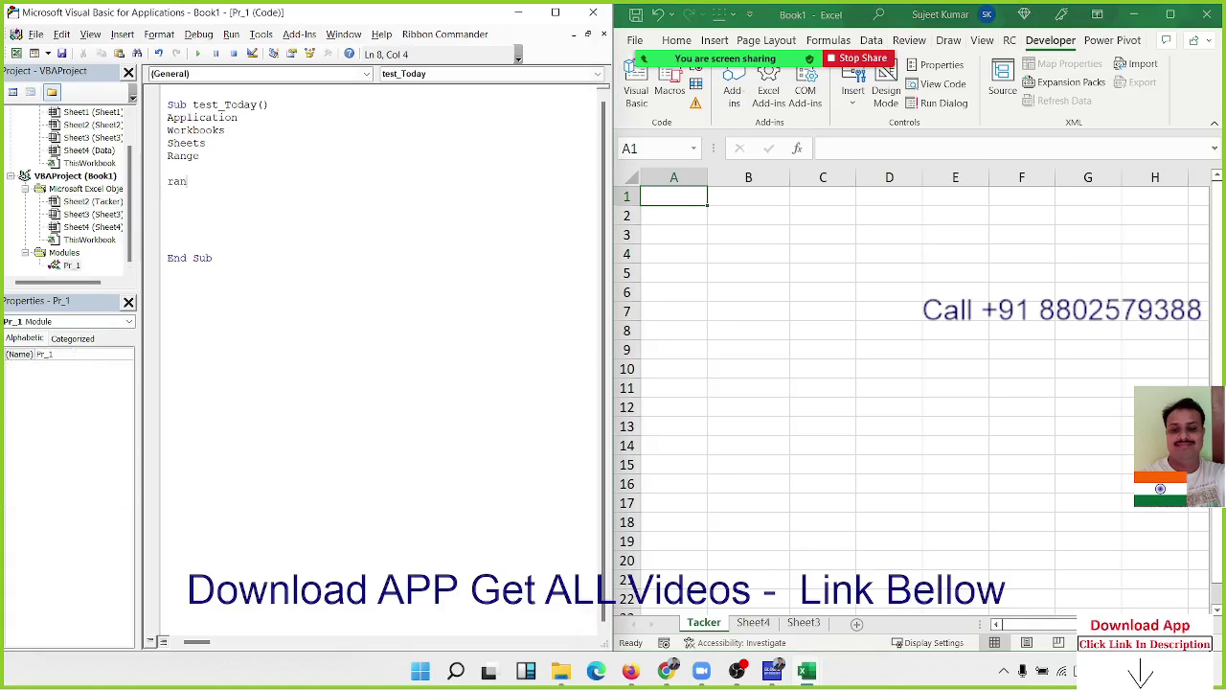
text(ge(")
text(A1)
text(").se)
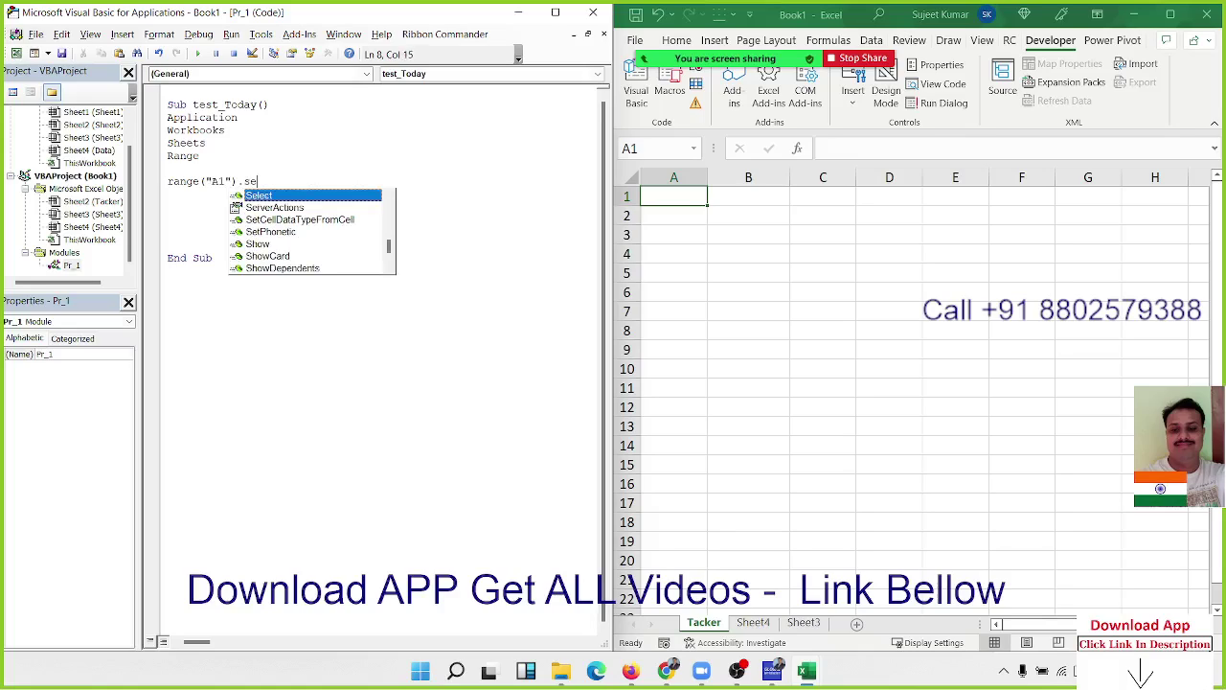
key(Tab)
key(Return)
key(Return)
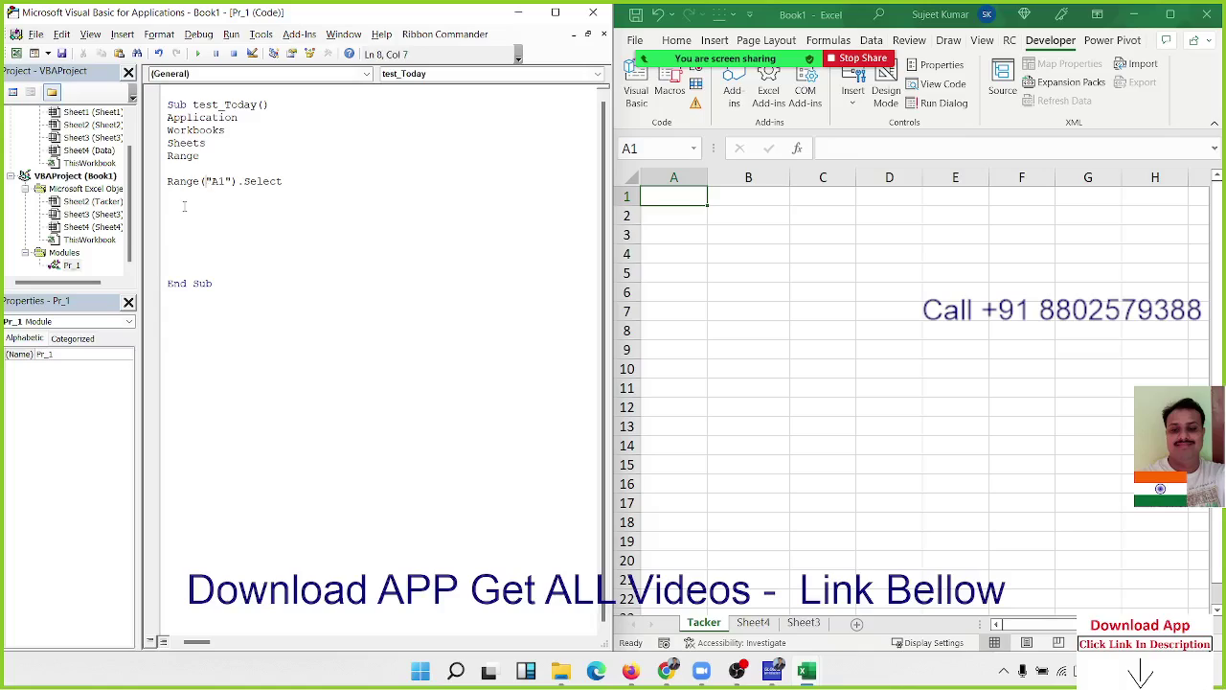
Add the line Cells(1, 1).Select below it
click(173, 196)
text(c)
text(ells)
text(9)
text(1)
key(BackSpace)
key(BackSpace)
text((1)
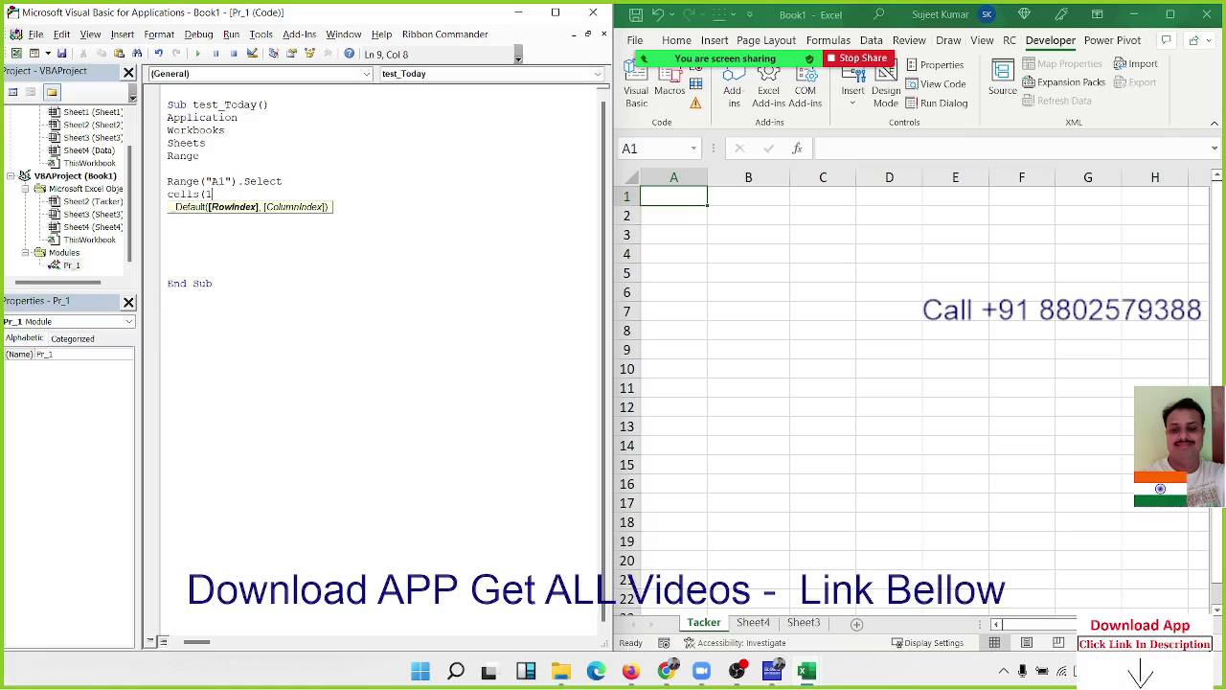
text(,1).)
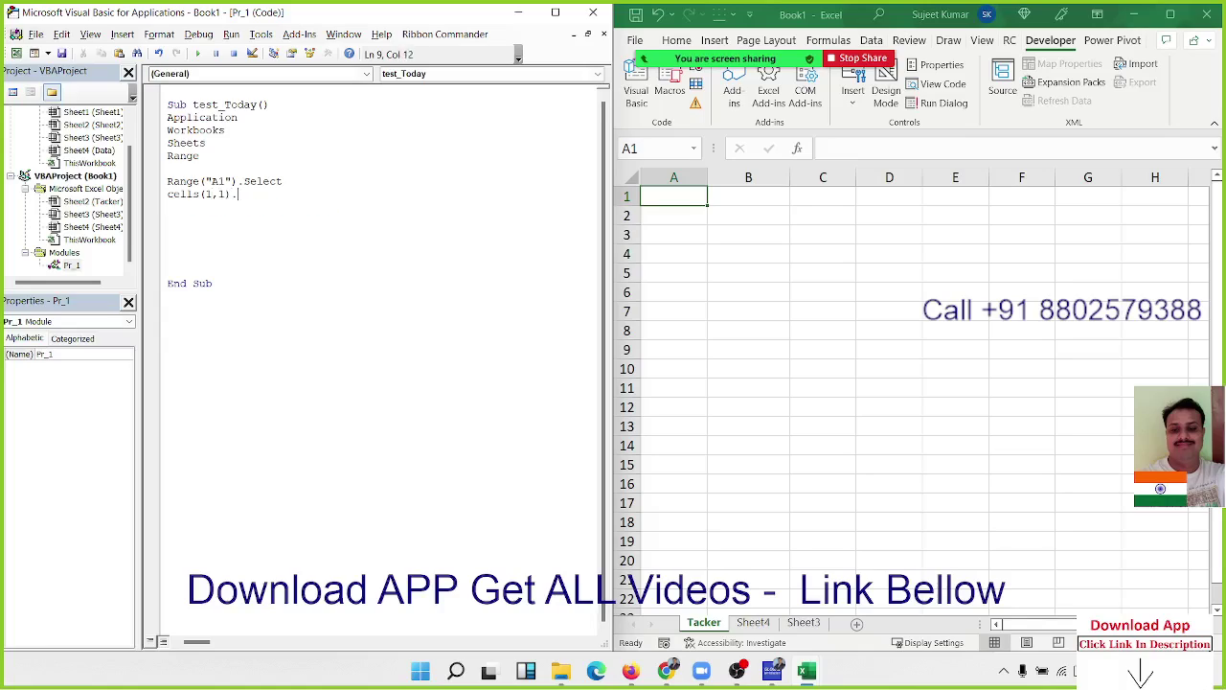
text(select)
key(Return)
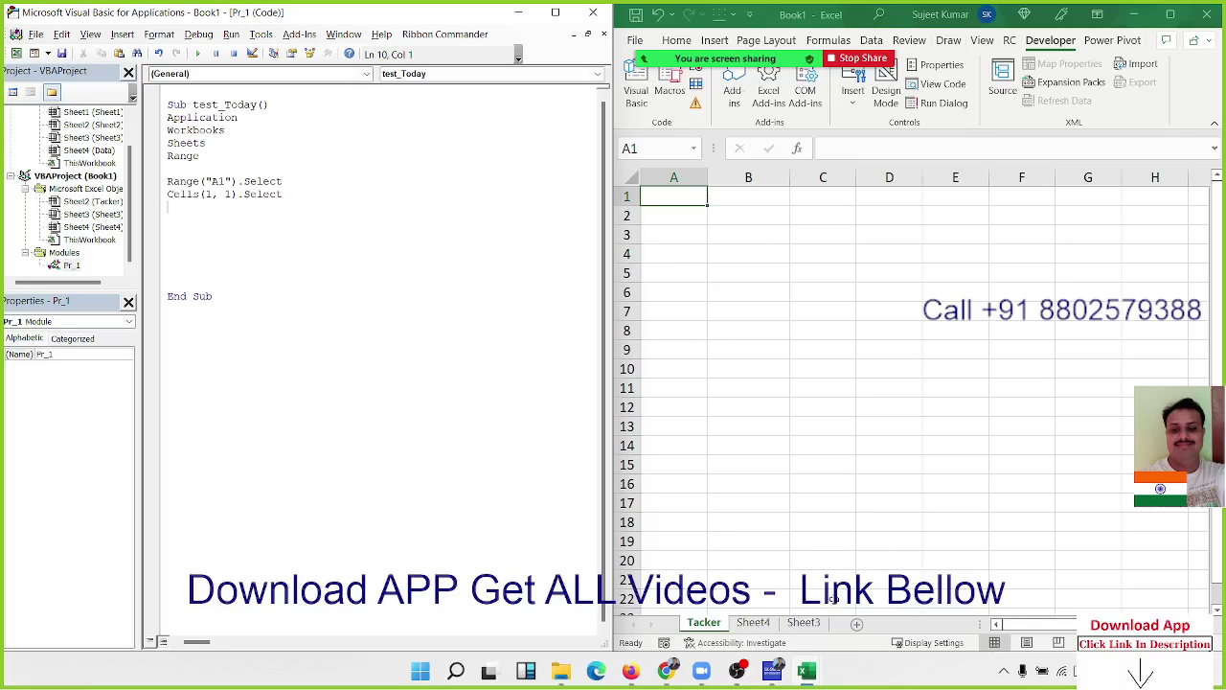
Show Sheet3 in Excel and add a Sheets("Sheet3").Select line to the macro
click(810, 623)
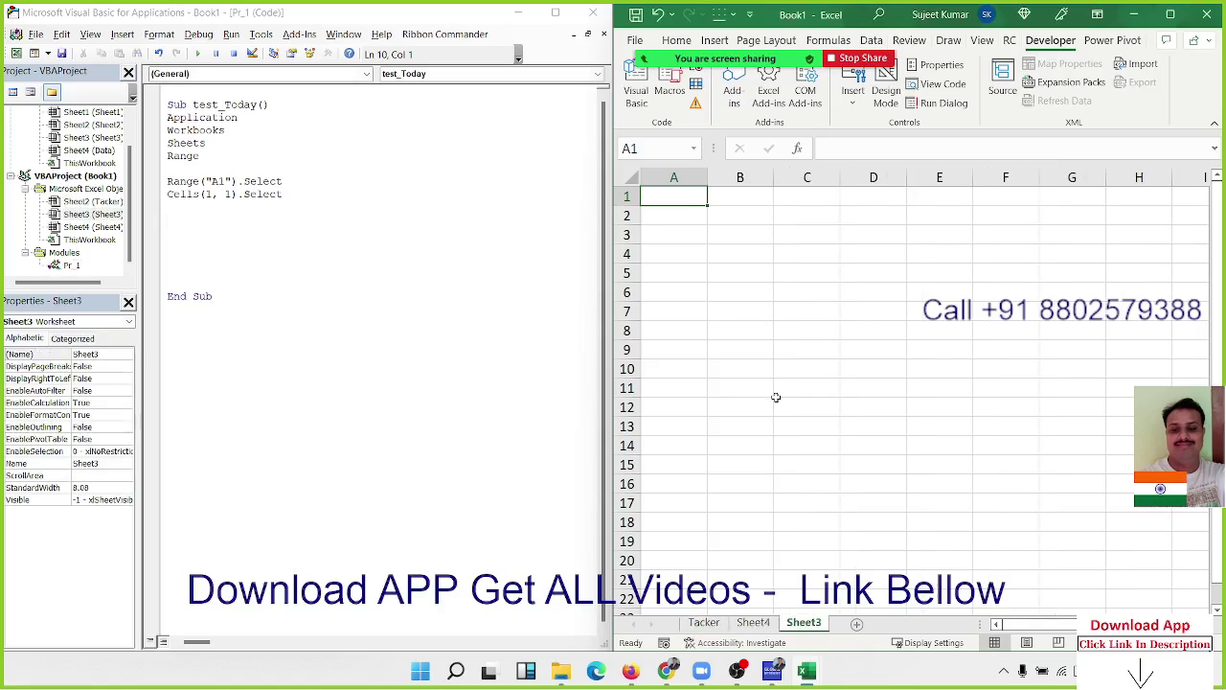
click(172, 233)
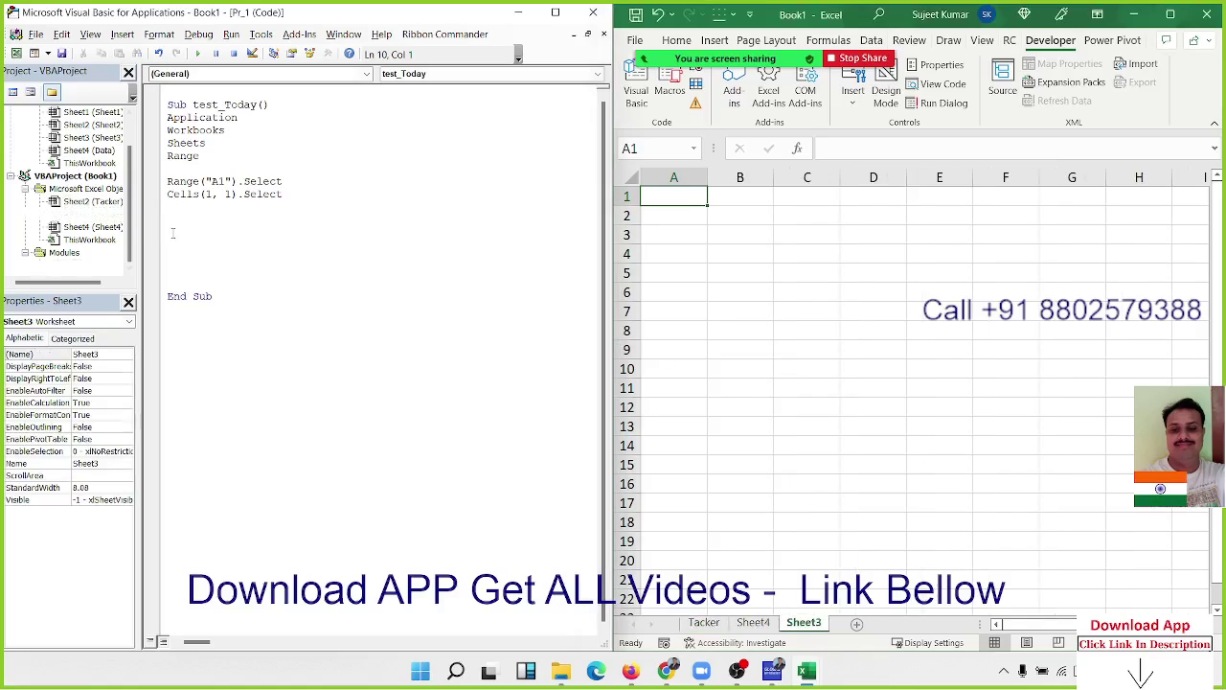
key(Down)
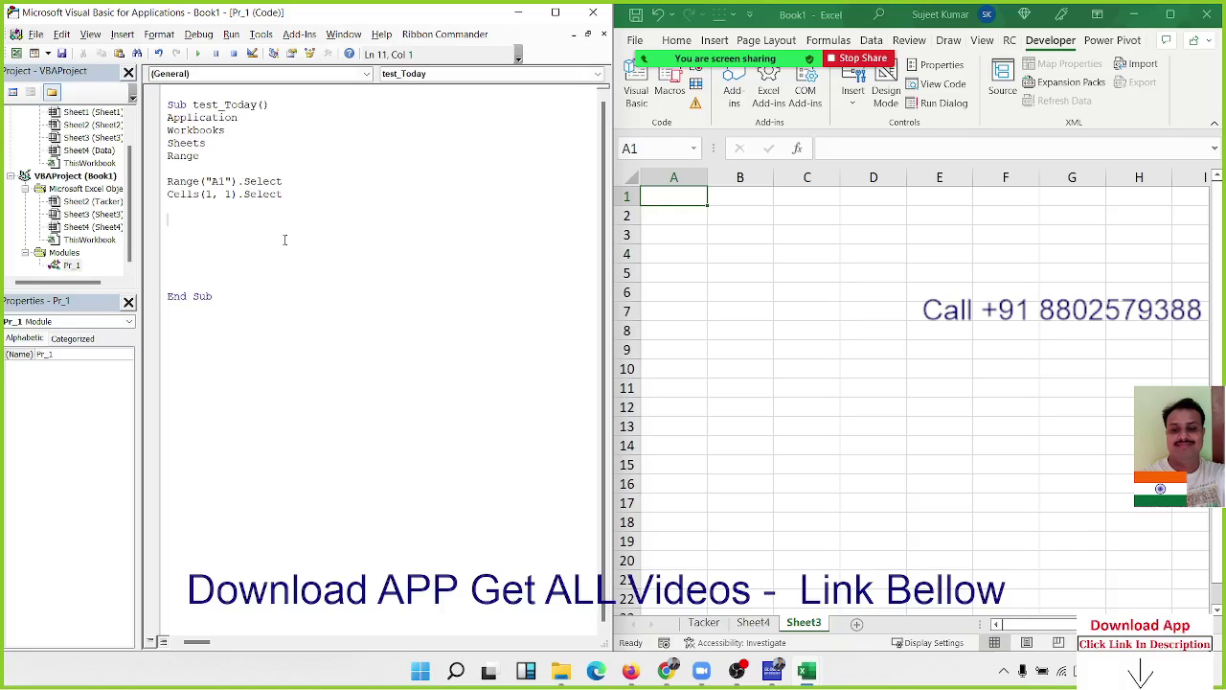
text(sheets)
text((")
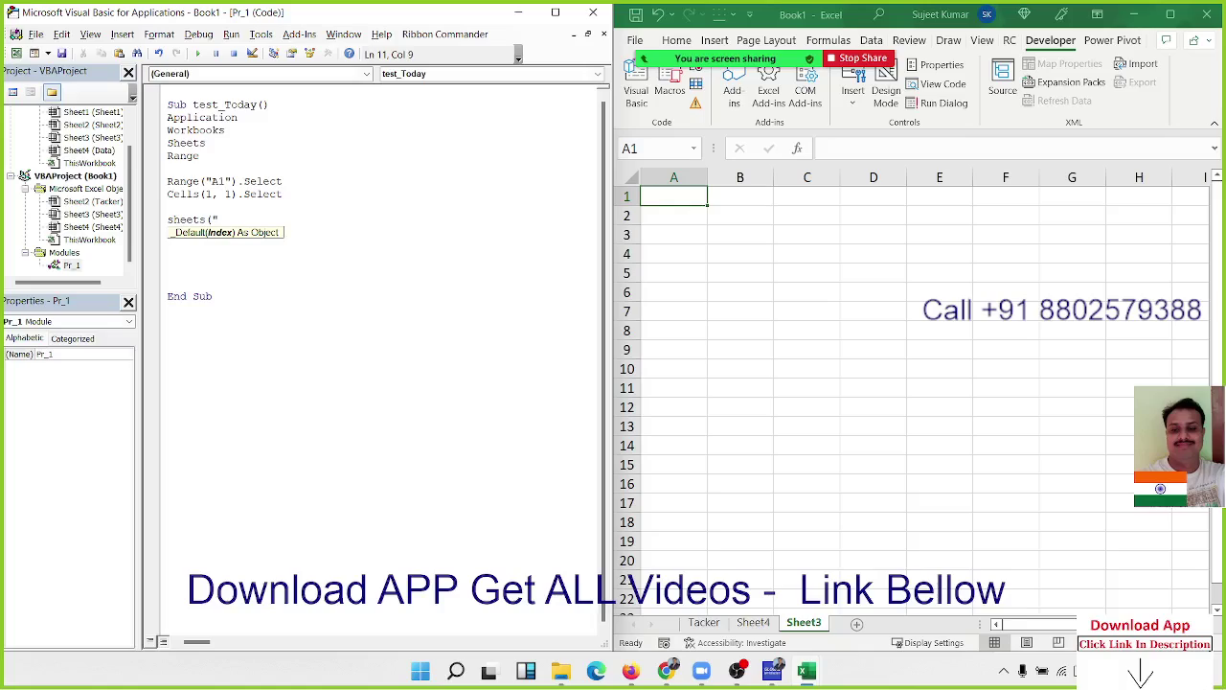
text(Sheet3)
text(").)
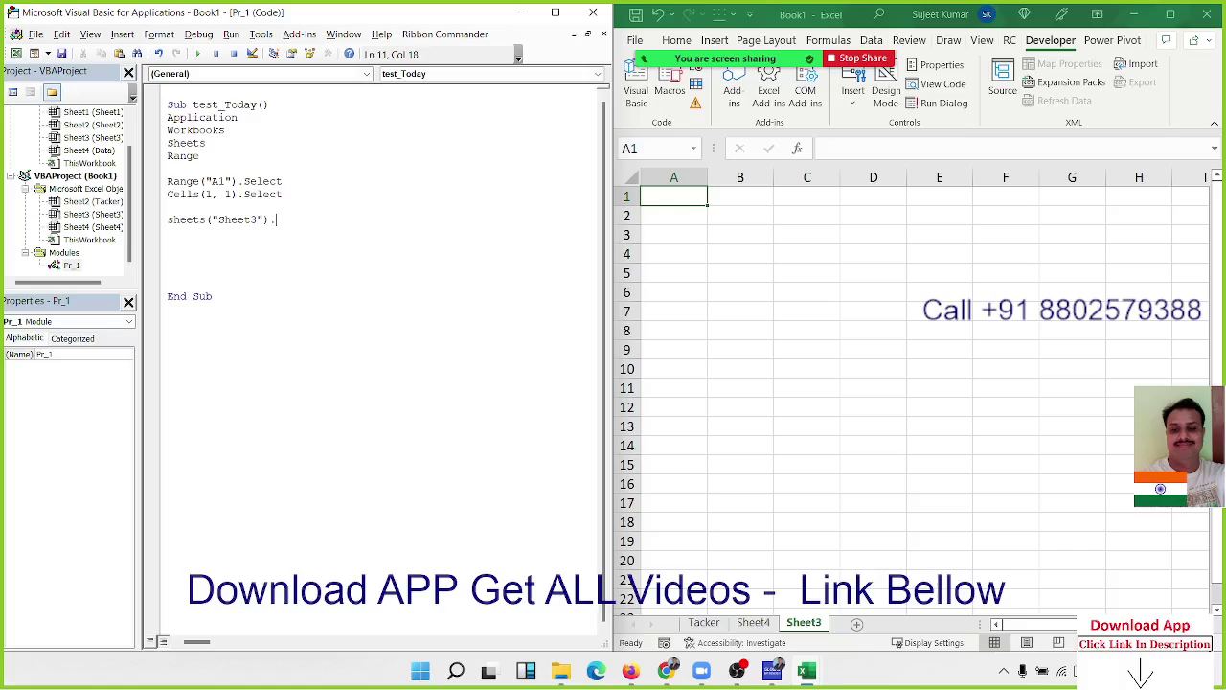
text(selec)
text(t)
key(Return)
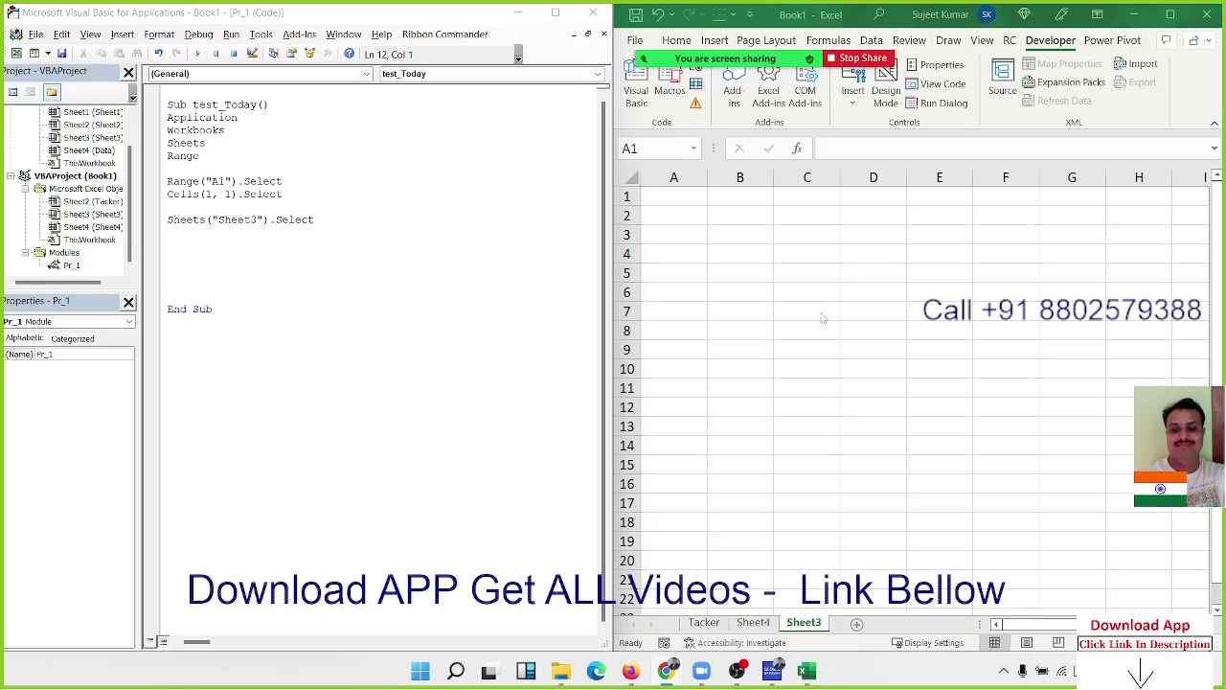
Add Range("A1").Select below the Sheet3 line
click(284, 264)
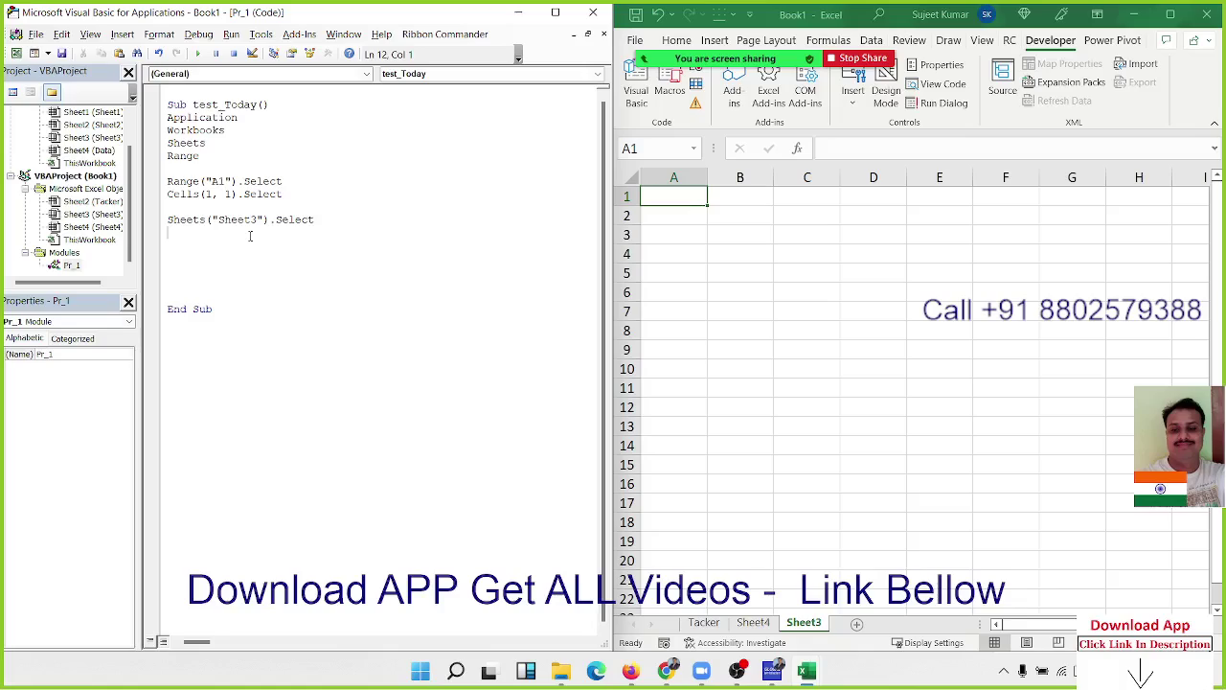
text(sheet)
key(BackSpace)
key(BackSpace)
key(BackSpace)
key(BackSpace)
key(BackSpace)
text(range)
text(()
text(A)
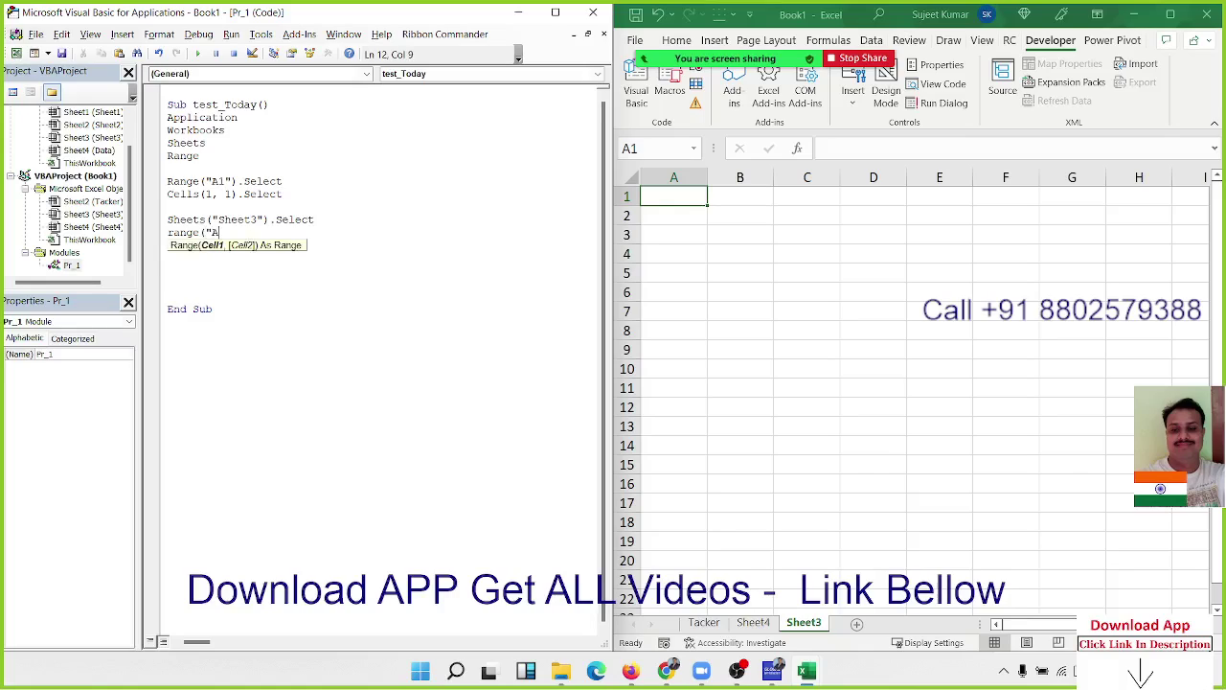
text(1)
text().)
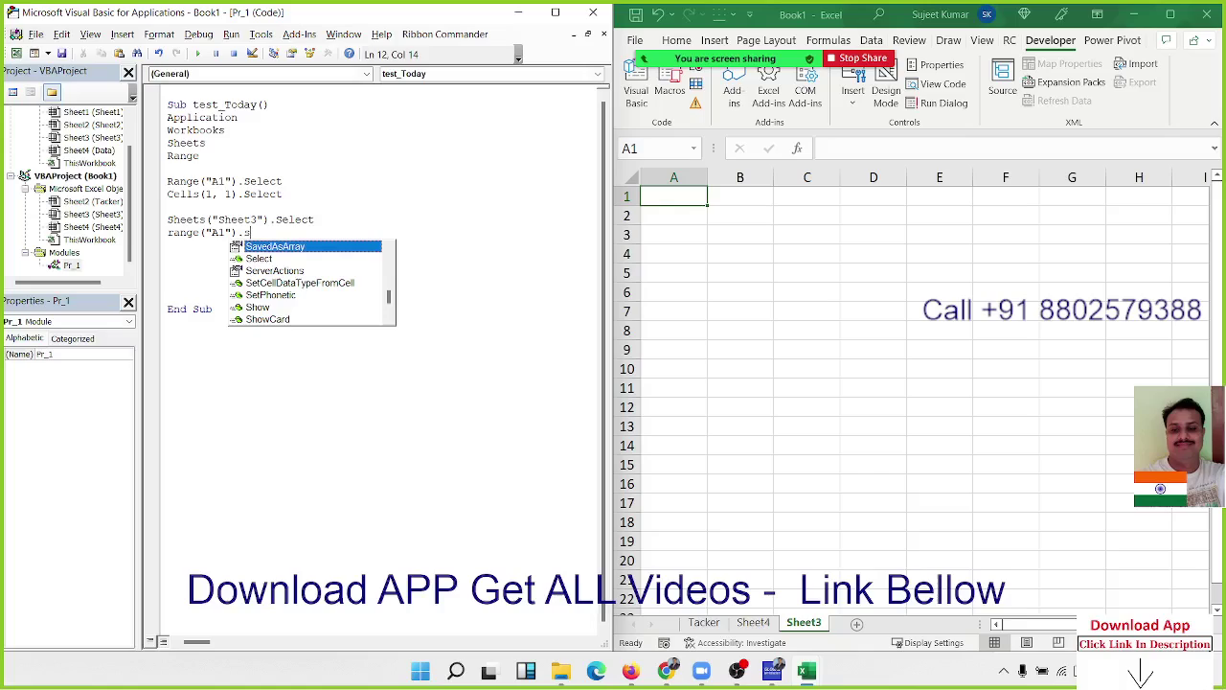
text(se)
key(Tab)
key(Return)
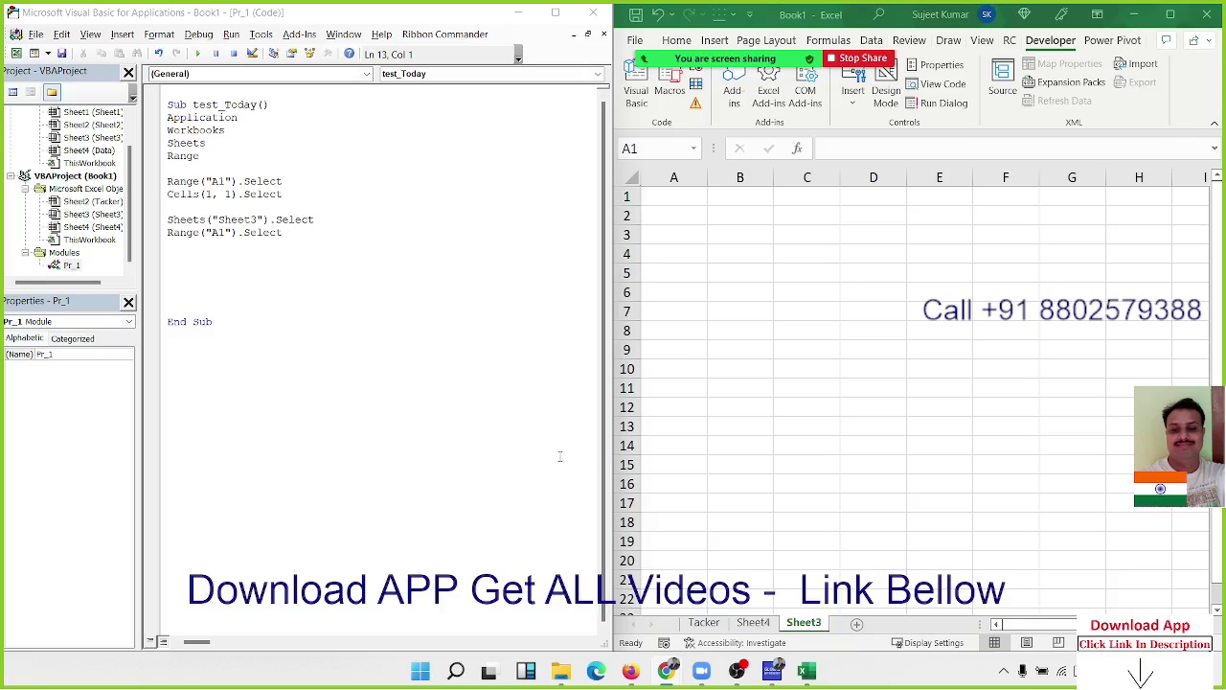
Run the macro with F5 and insert a blank line above the Sheets("Sheet3") line
key(F5)
click(205, 254)
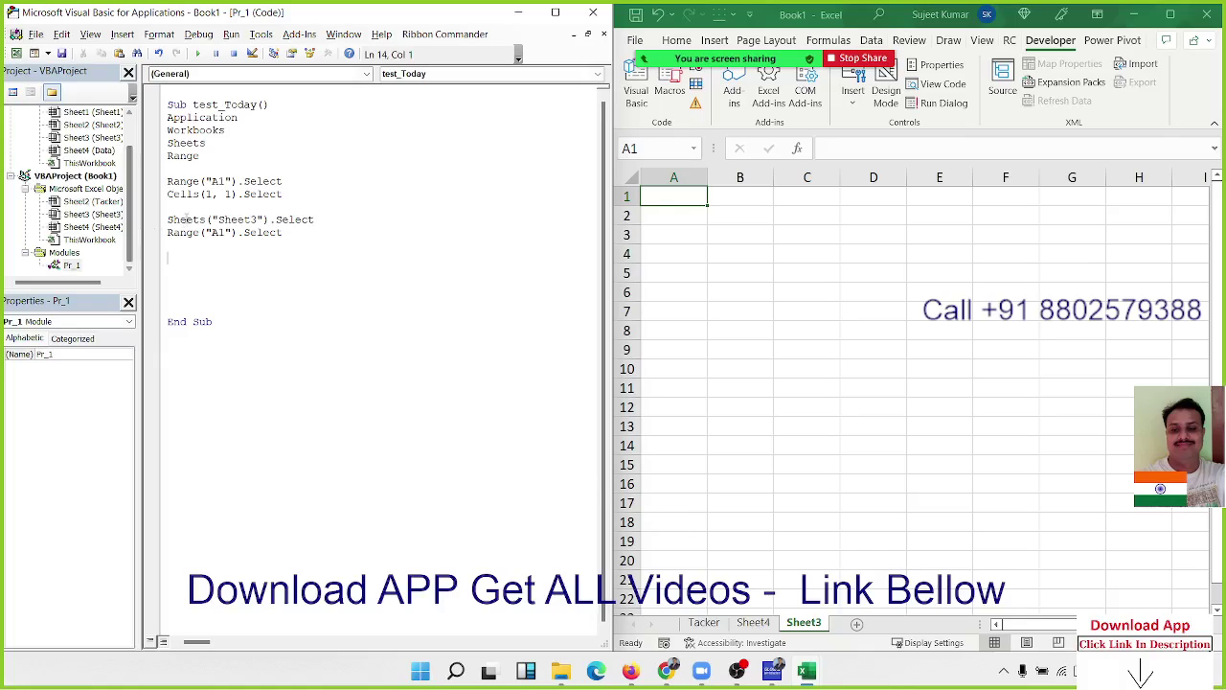
key(Return)
Add Workbooks("book2.xlsx").Activate above the Sheets("Sheet3") line
click(187, 220)
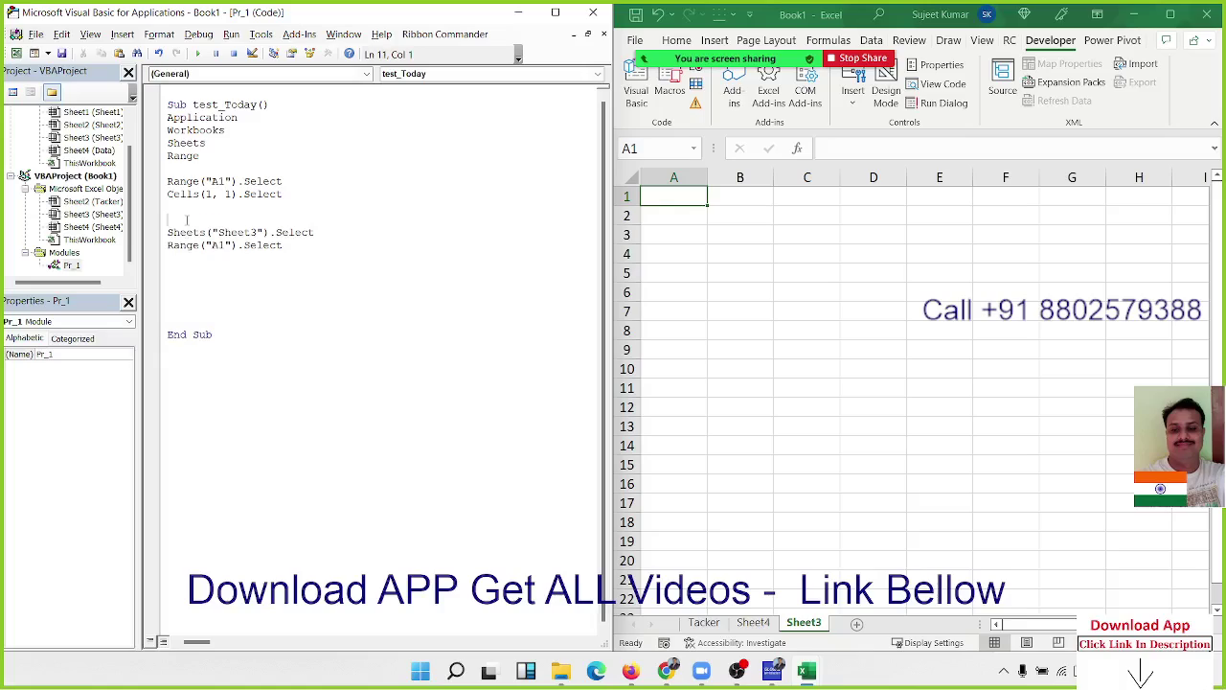
text('''')
key(BackSpace)
key(BackSpace)
key(BackSpace)
key(BackSpace)
text(wo)
text(rkbooks)
text(("b)
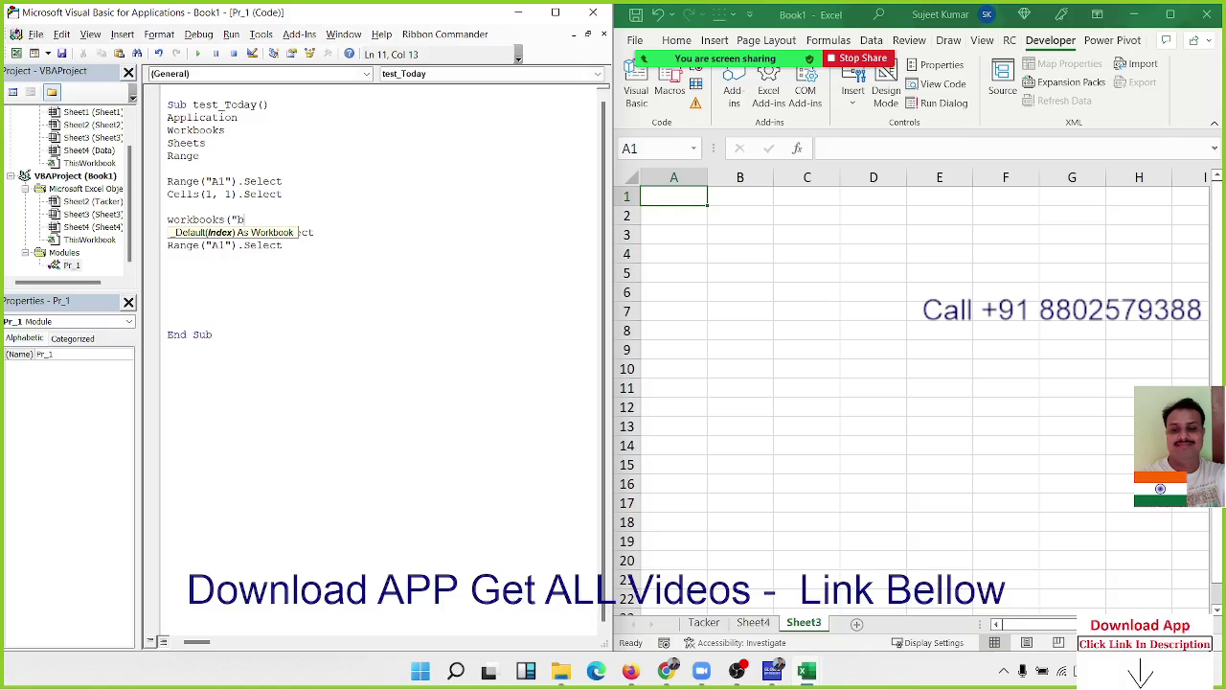
text(ook2.)
text(xlsx"))
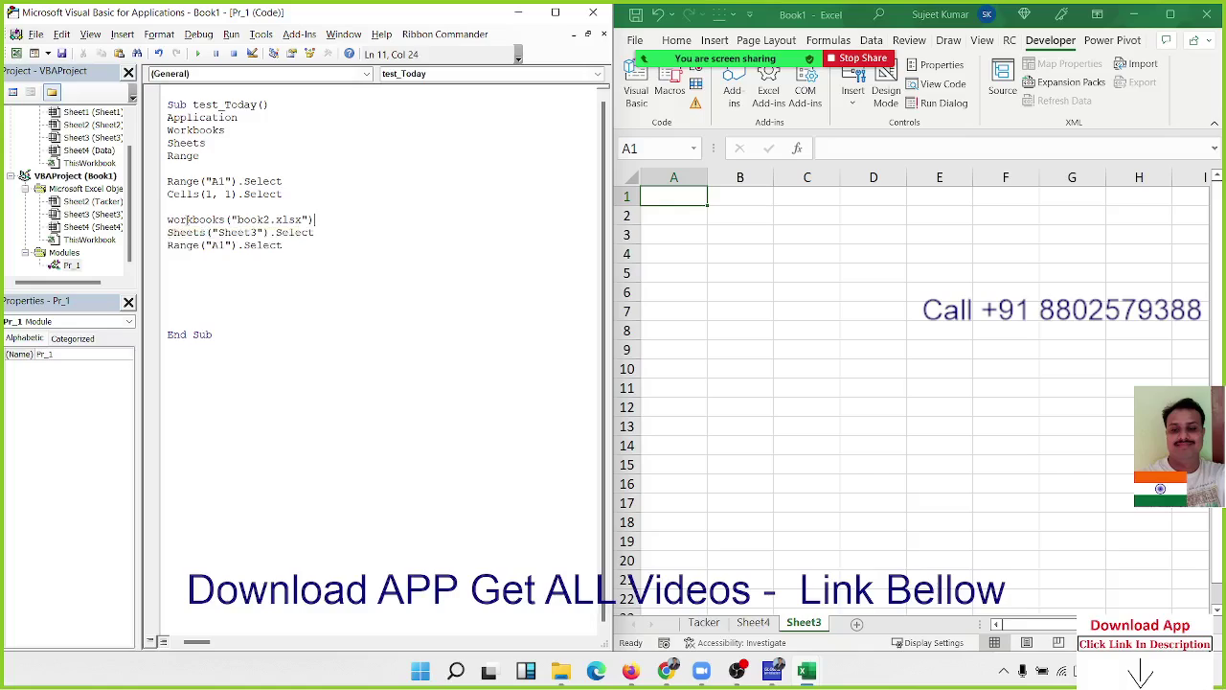
text(.)
text(Act)
key(Tab)
Add a Range("A1").Value = "Name" line, replacing a first try of 500
click(230, 297)
click(226, 282)
key(Up)
key(Return)
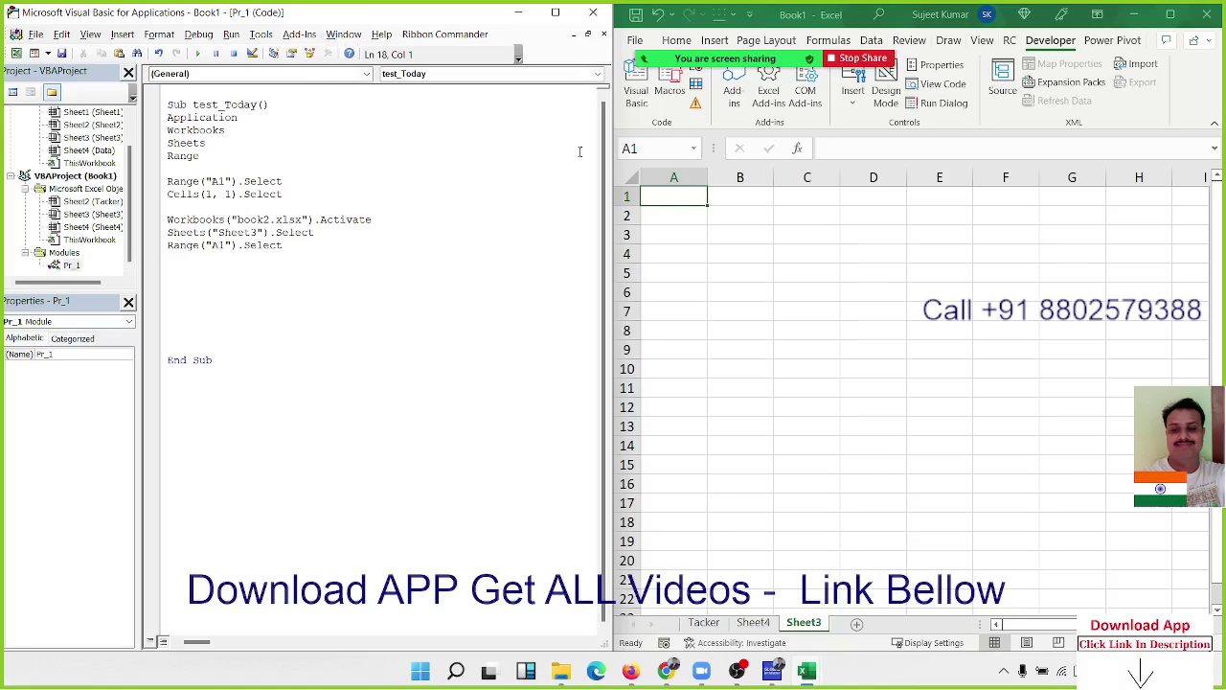
text(ra)
text(nge)
text(()
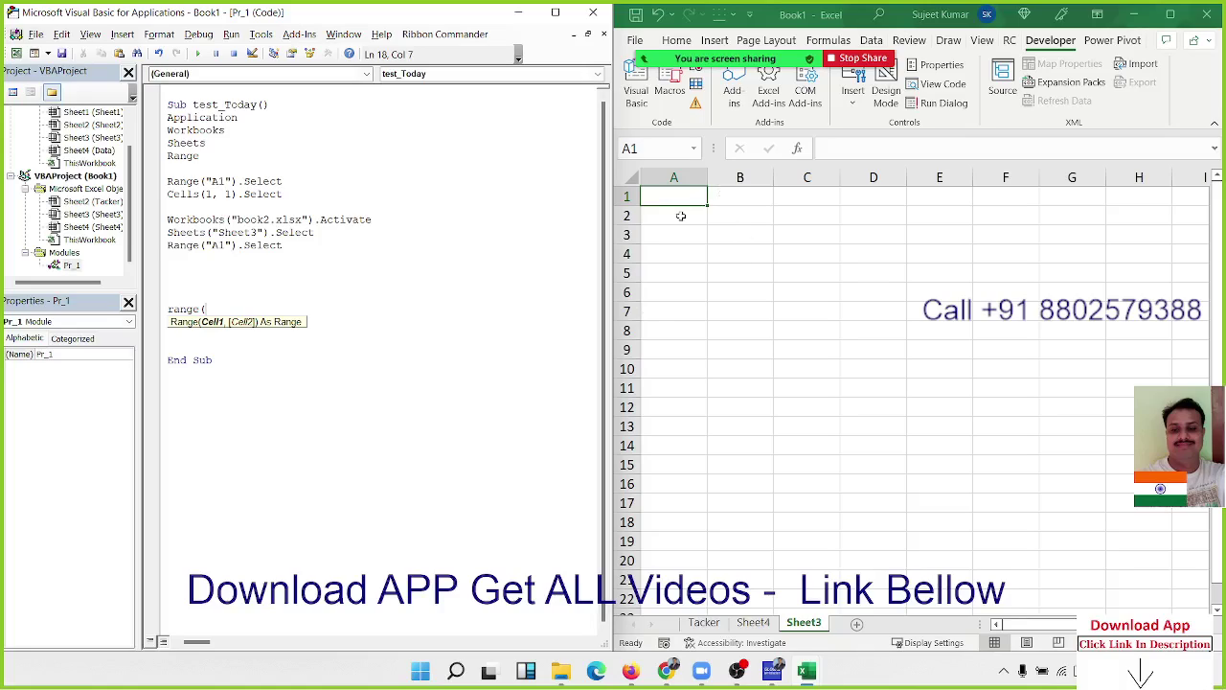
text("A)
text(1"))
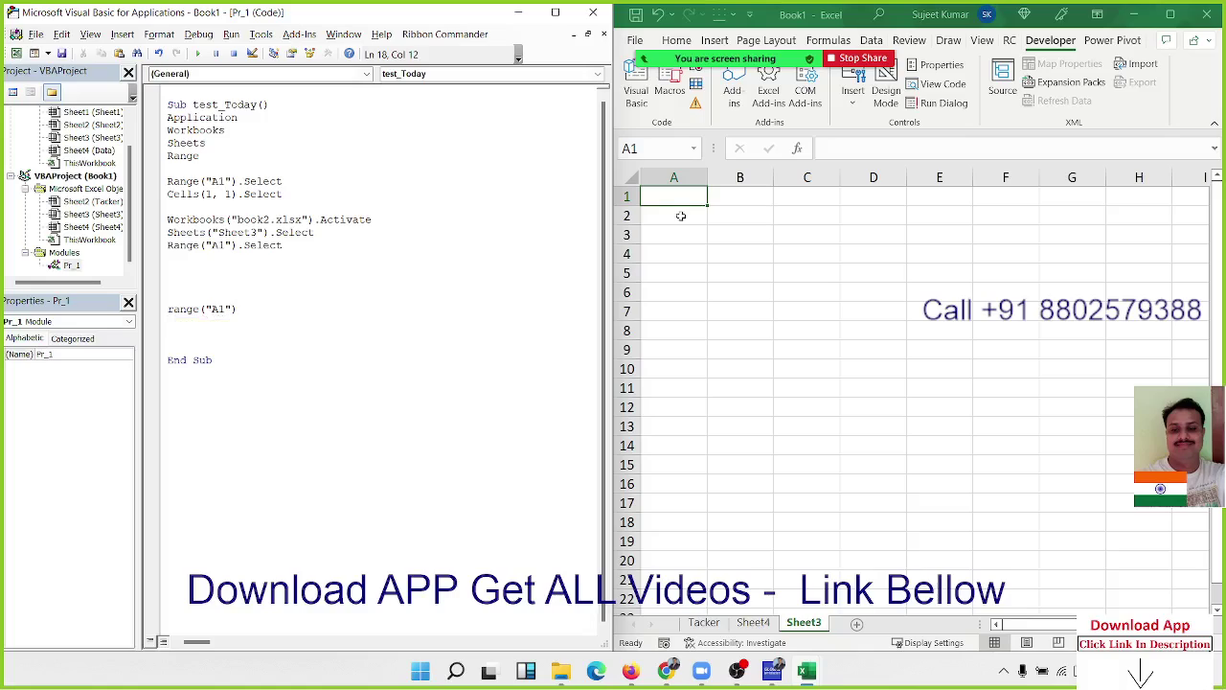
text(.v)
key(Tab)
text(= ")
key(BackSpace)
text(5)
text(00)
key(Return)
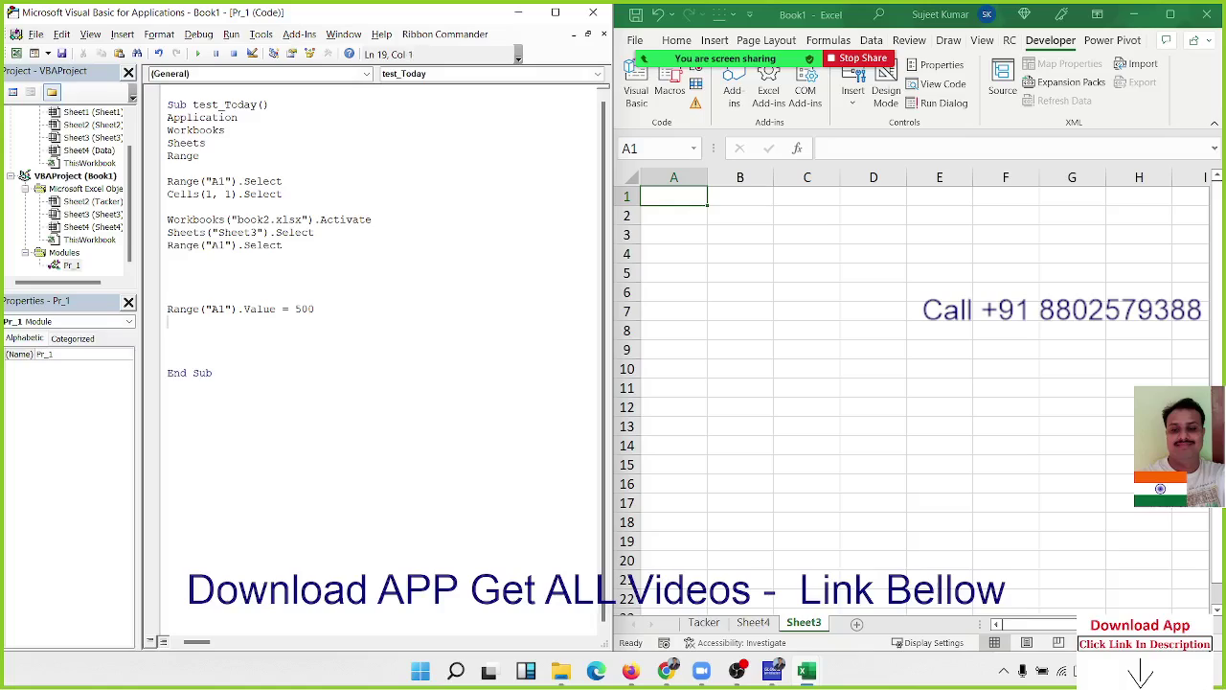
key(BackSpace)
key(BackSpace)
key(BackSpace)
key(BackSpace)
text(")
text(N)
text(ame")
key(Return)
Switch Excel to Sheet4 and add Sheets("Sheet4").Select to the code
click(753, 622)
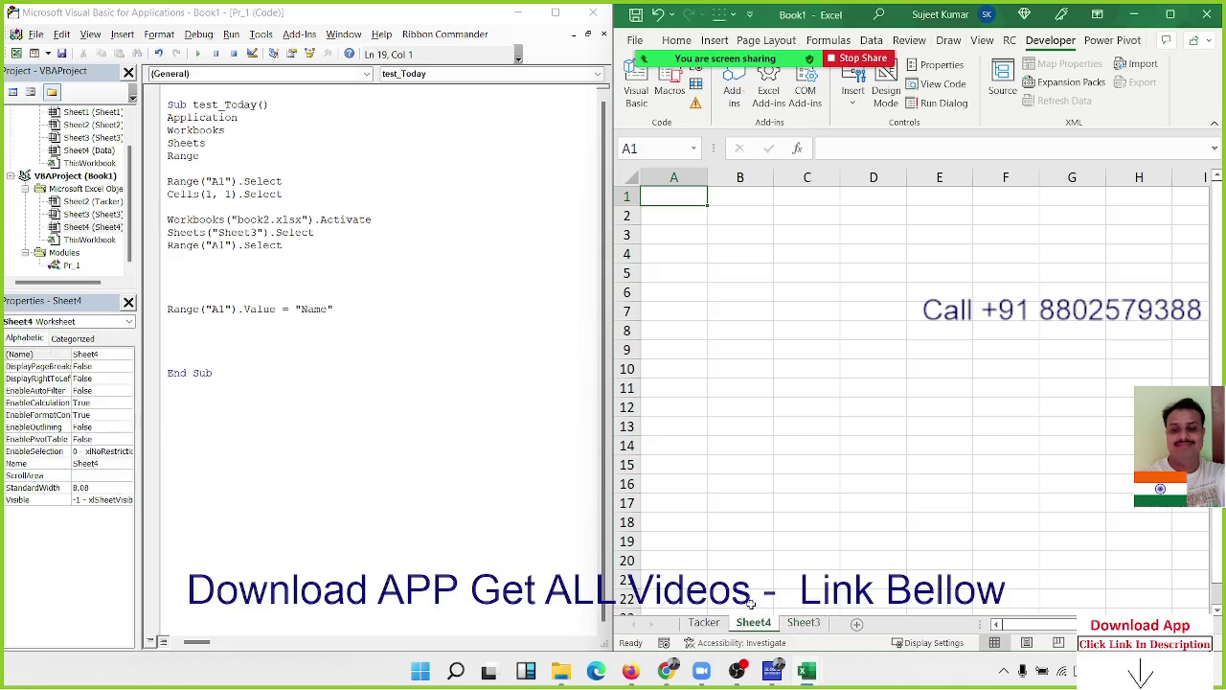
click(174, 309)
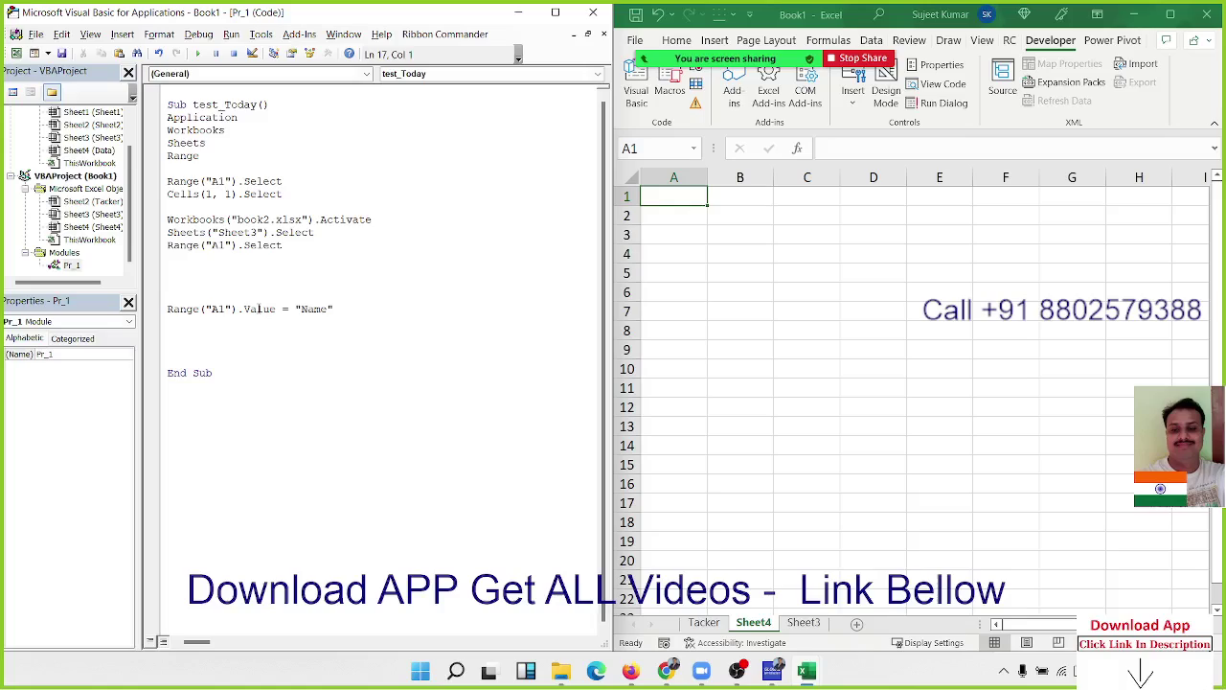
text(s)
text(heets)
text(()
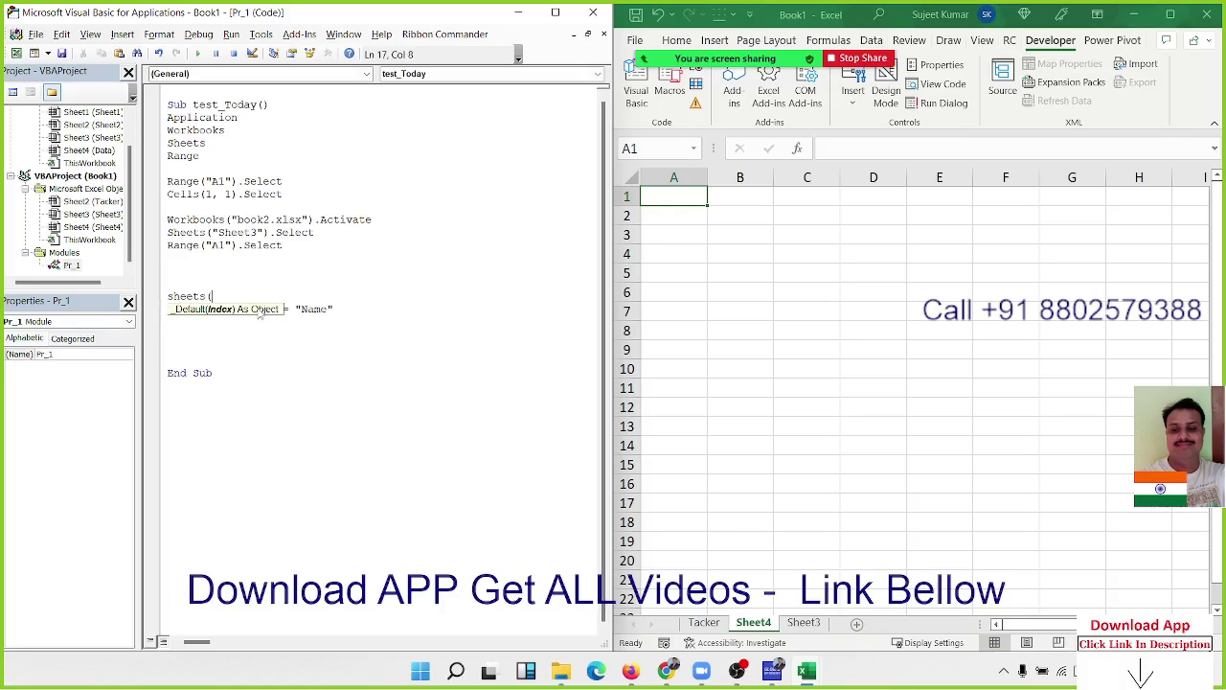
text("Sheet)
text(4").)
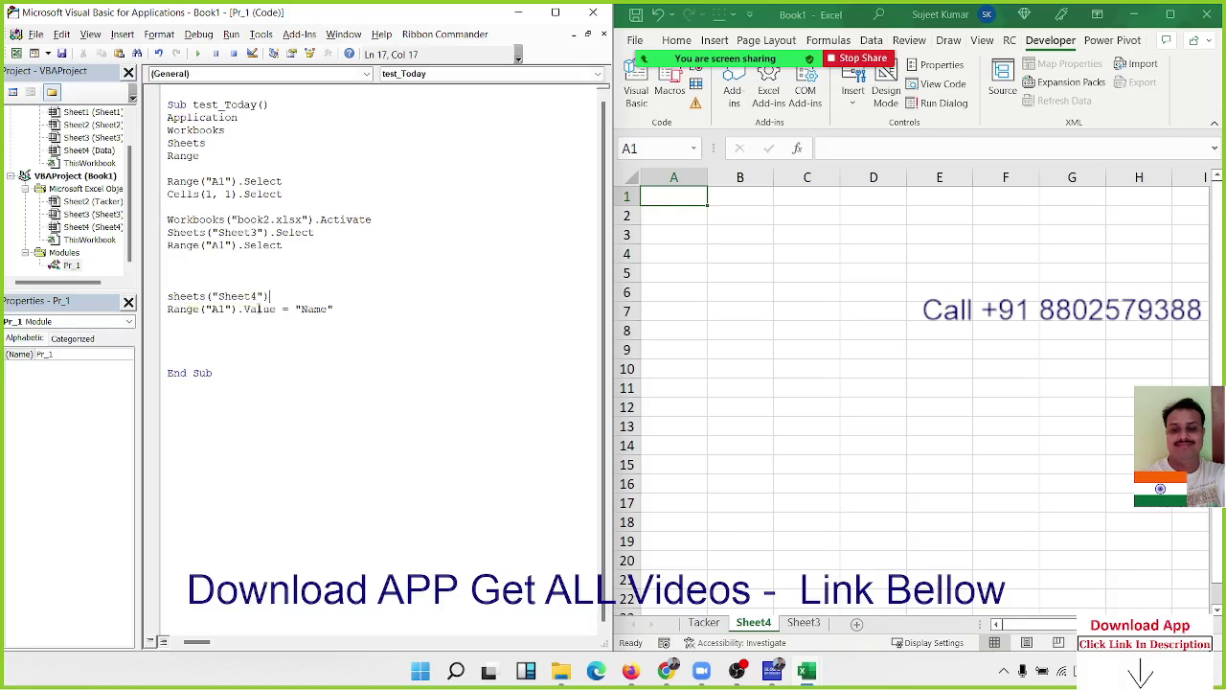
text(se)
text(lect)
Copy the Workbooks("book2.xlsx").Activate line and paste it above Sheets("Sheet4").Select
click(168, 282)
click(284, 181)
drag(373, 220, 165, 221)
key(ctrl+c)
click(190, 278)
key(ctrl+v)
Start a new line below the block containing the Workbooks("book2.xlsx") reference
click(197, 342)
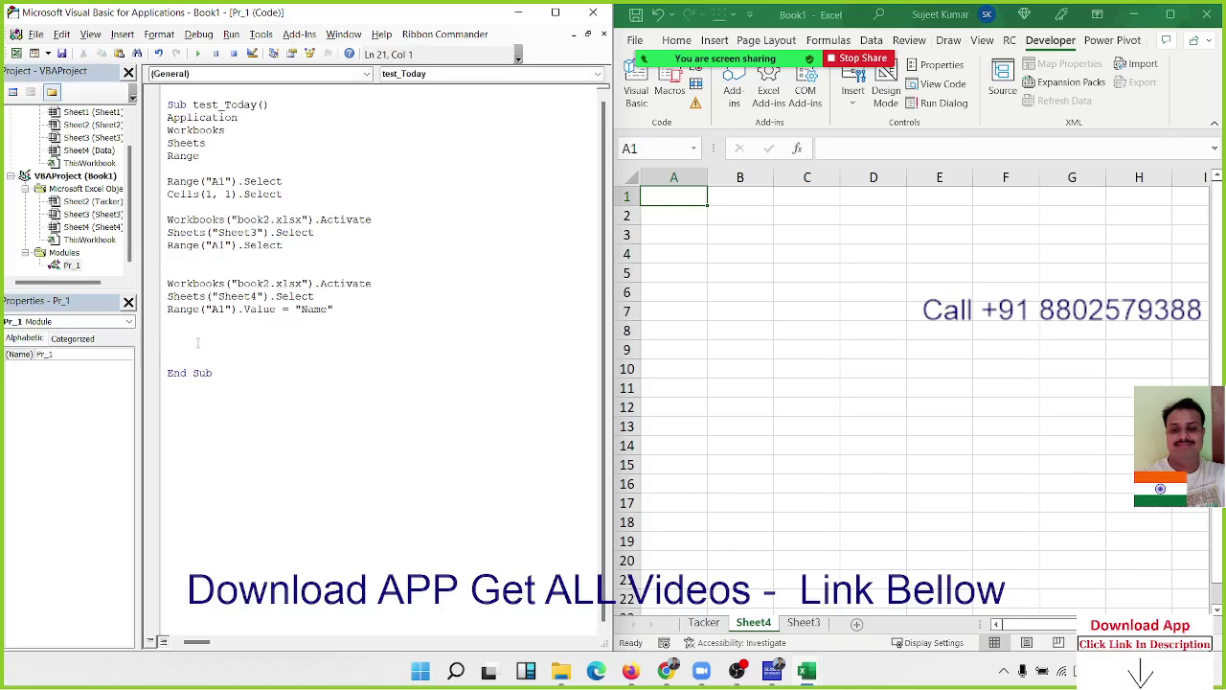
key(Return)
key(Return)
drag(314, 284, 165, 284)
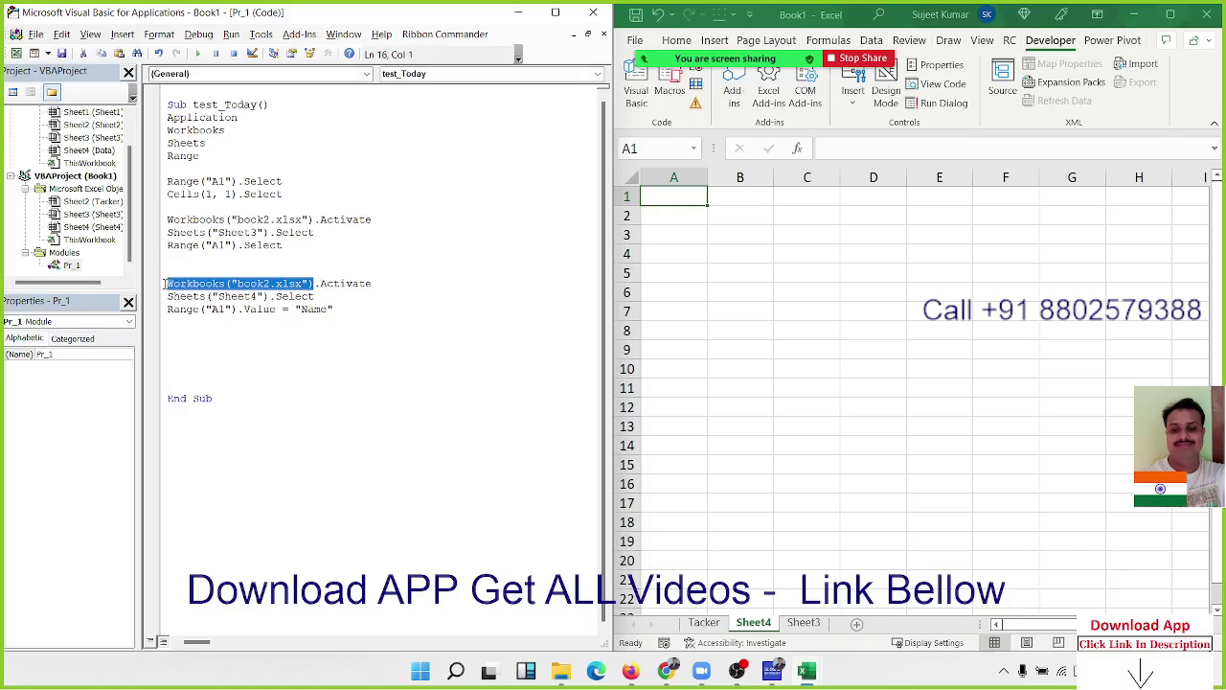
key(ctrl+c)
click(168, 334)
key(ctrl+v)
Append .Sheets("Sheet4") to the new Workbooks("book2.xlsx") line
click(167, 373)
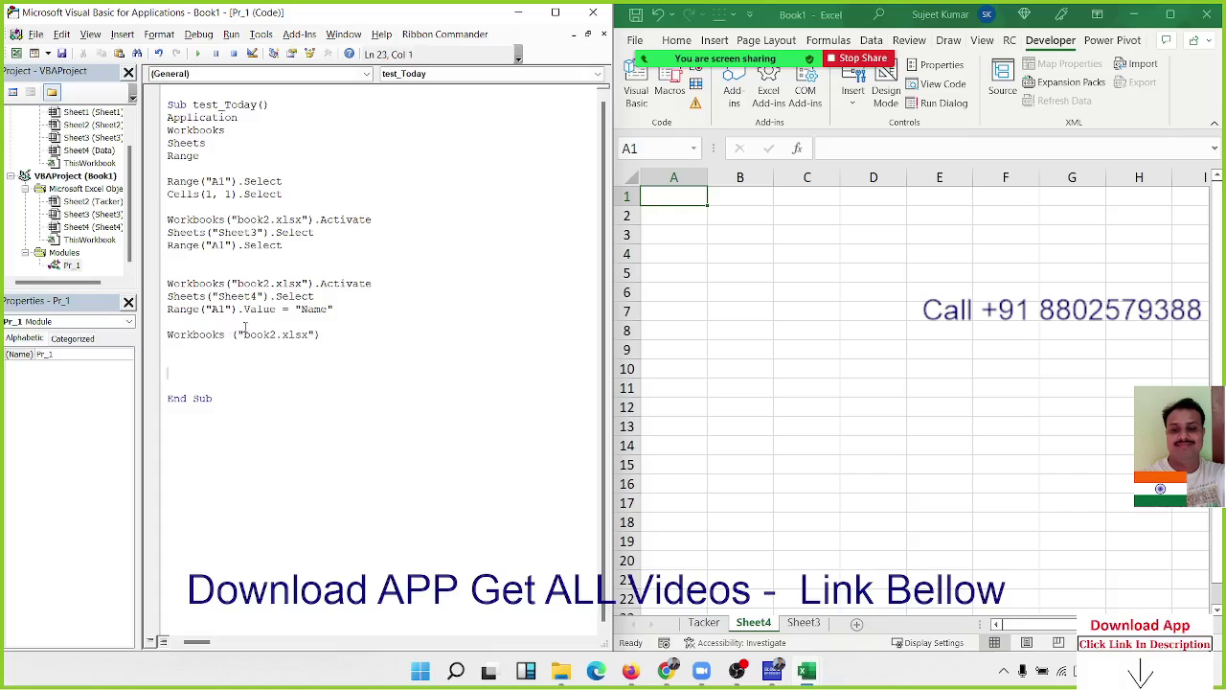
drag(269, 296, 166, 296)
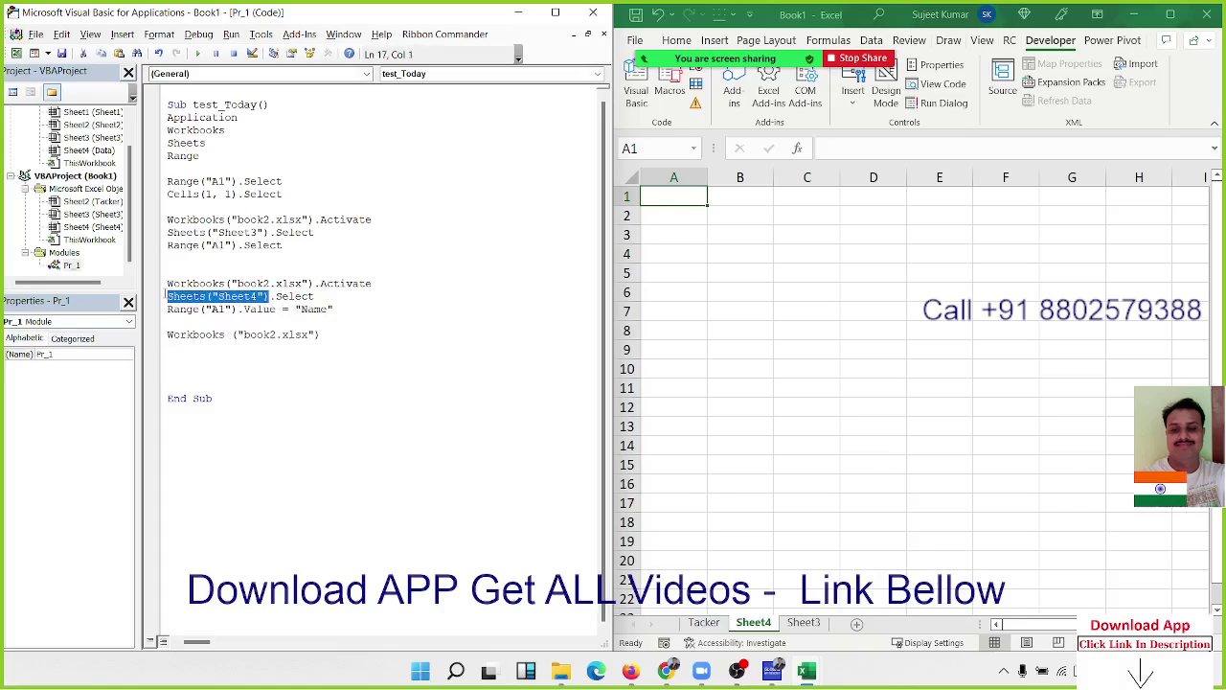
click(332, 337)
text(.)
key(ctrl+v)
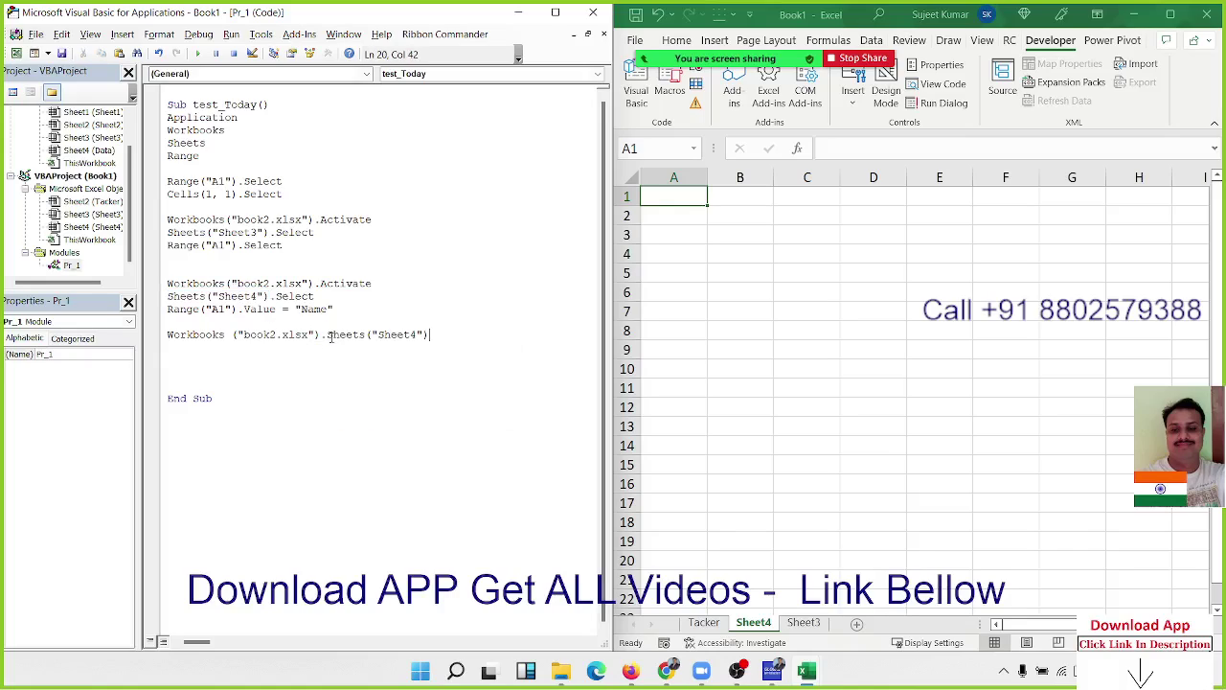
key(ctrl+End)
Append .Range("A1").Value = "Name" to complete the one-line assignment
drag(167, 309, 337, 310)
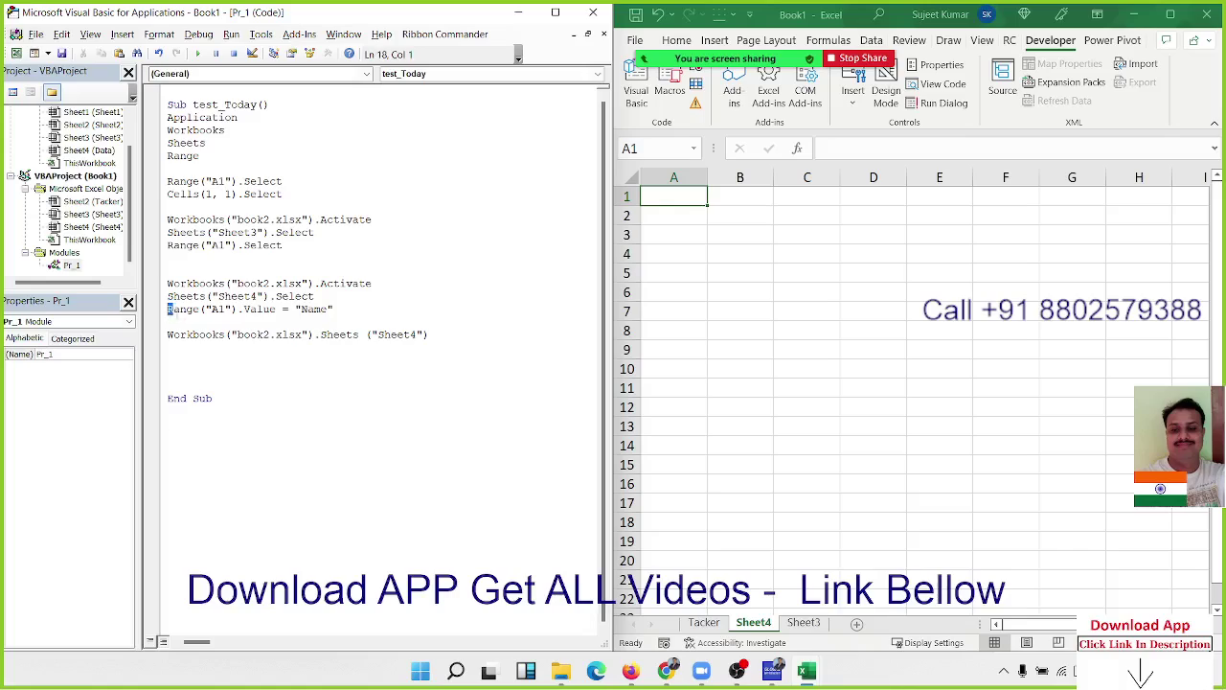
key(ctrl+c)
click(445, 342)
key(ctrl+v)
key(ctrl+z)
key(BackSpace)
text(.)
key(ctrl+v)
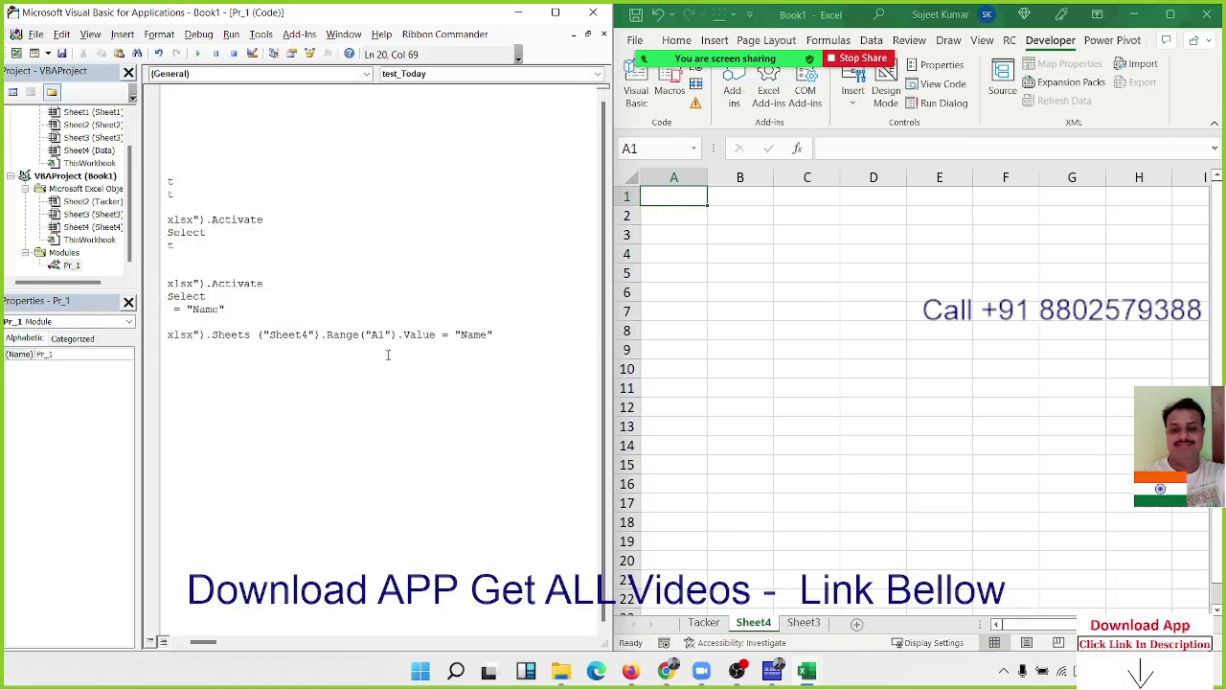
click(351, 446)
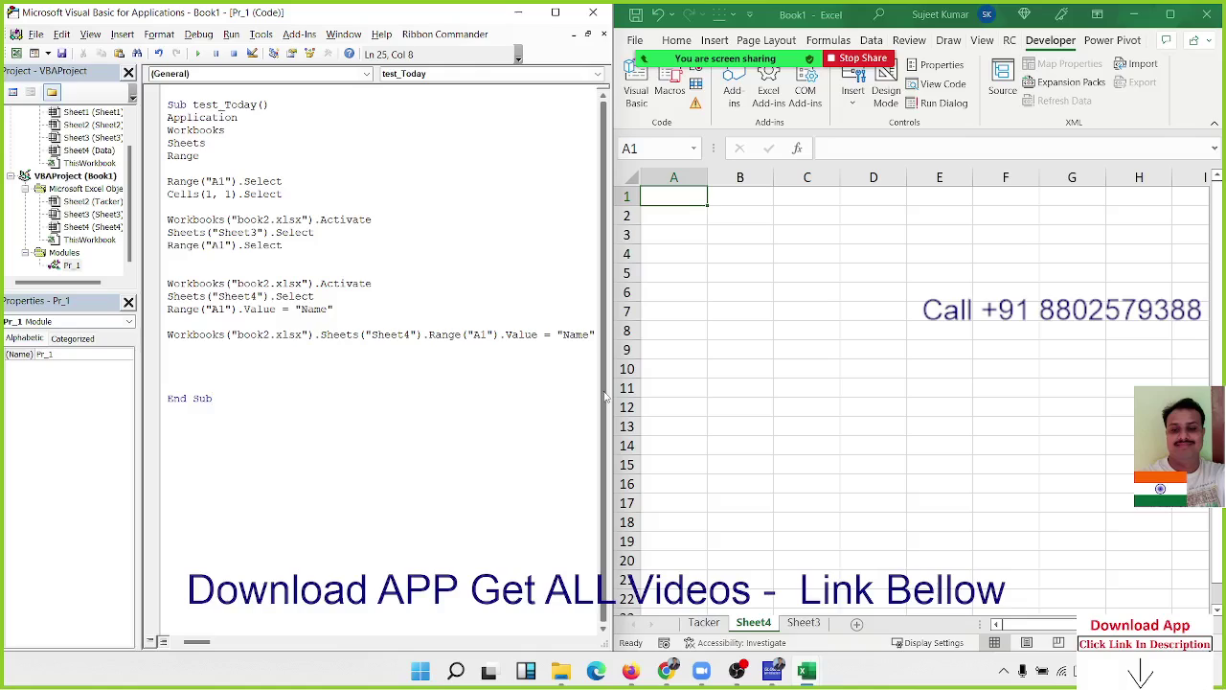
Widen the VBA editor, highlight the earlier activate-and-select block, then show Sheet3 in Excel
drag(606, 396, 639, 389)
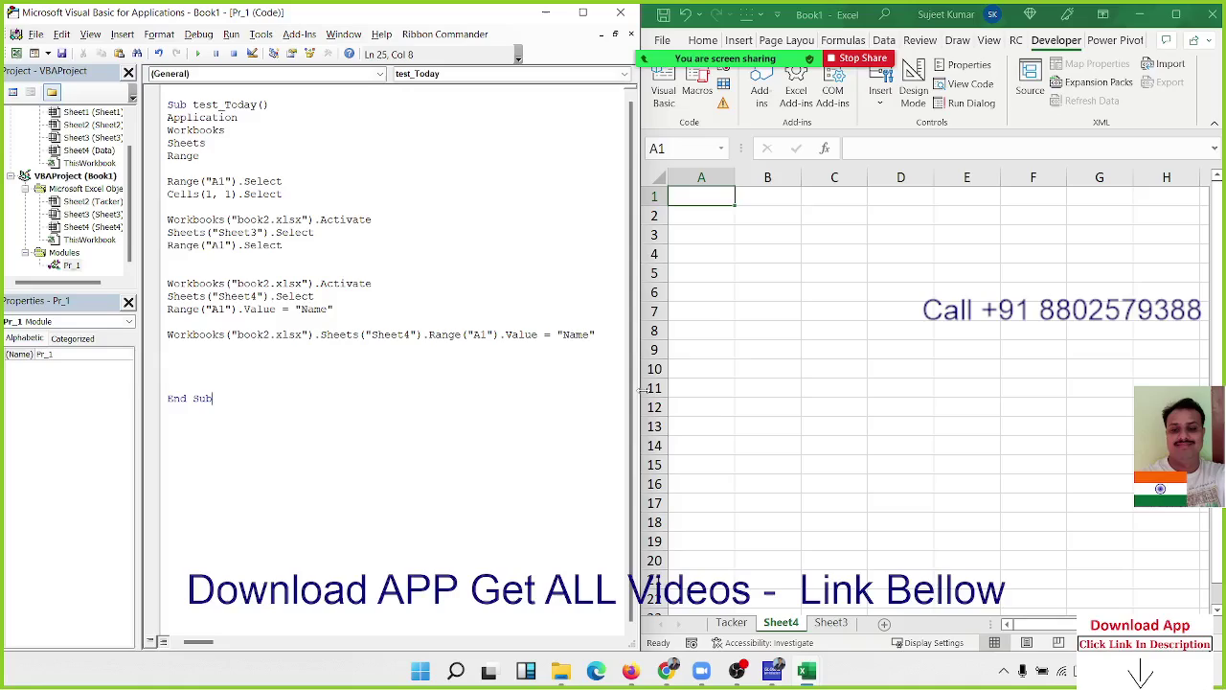
drag(296, 252, 170, 220)
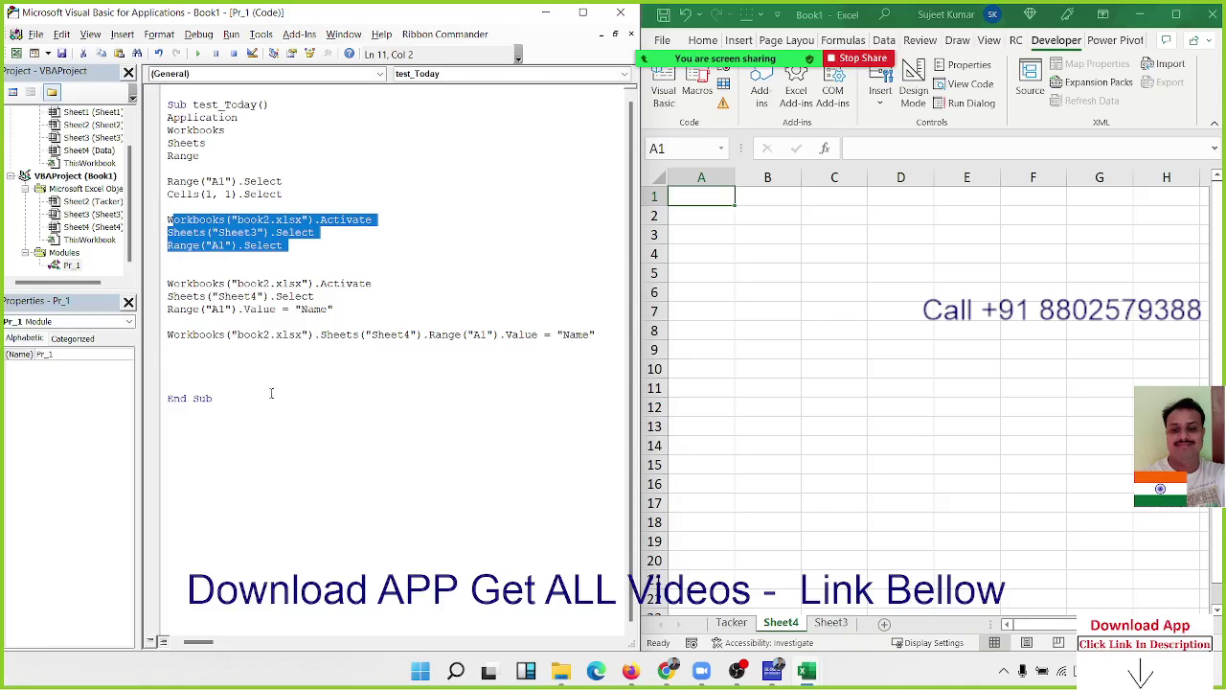
click(360, 348)
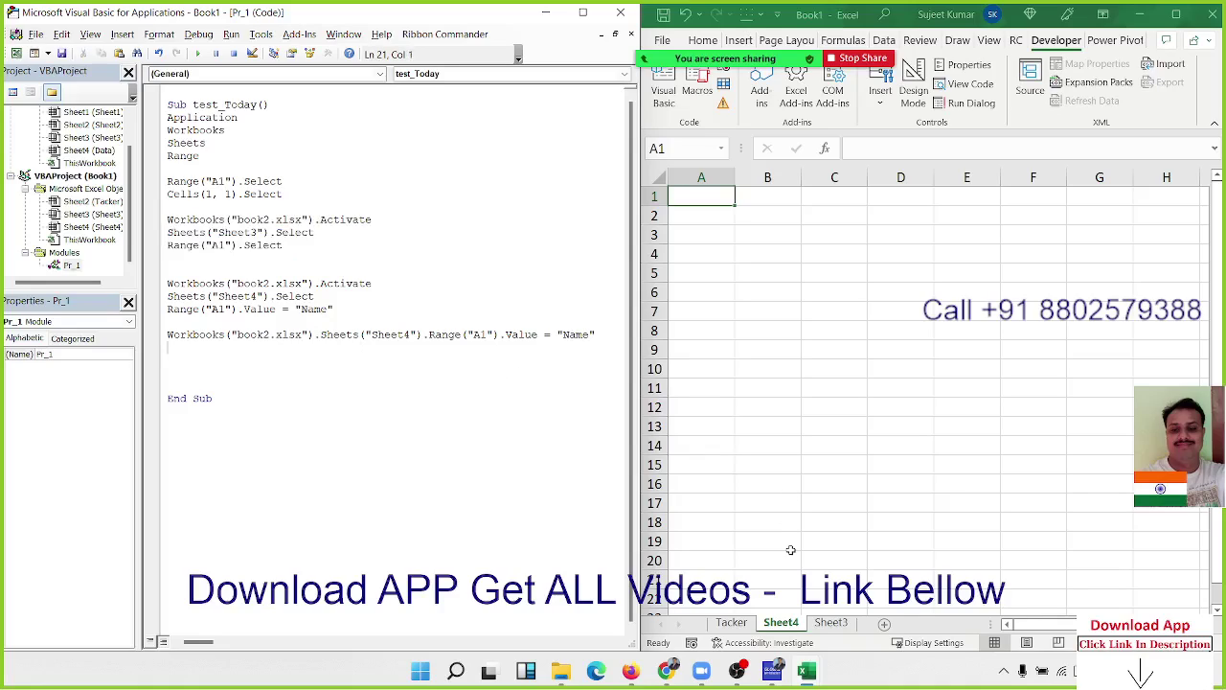
click(828, 625)
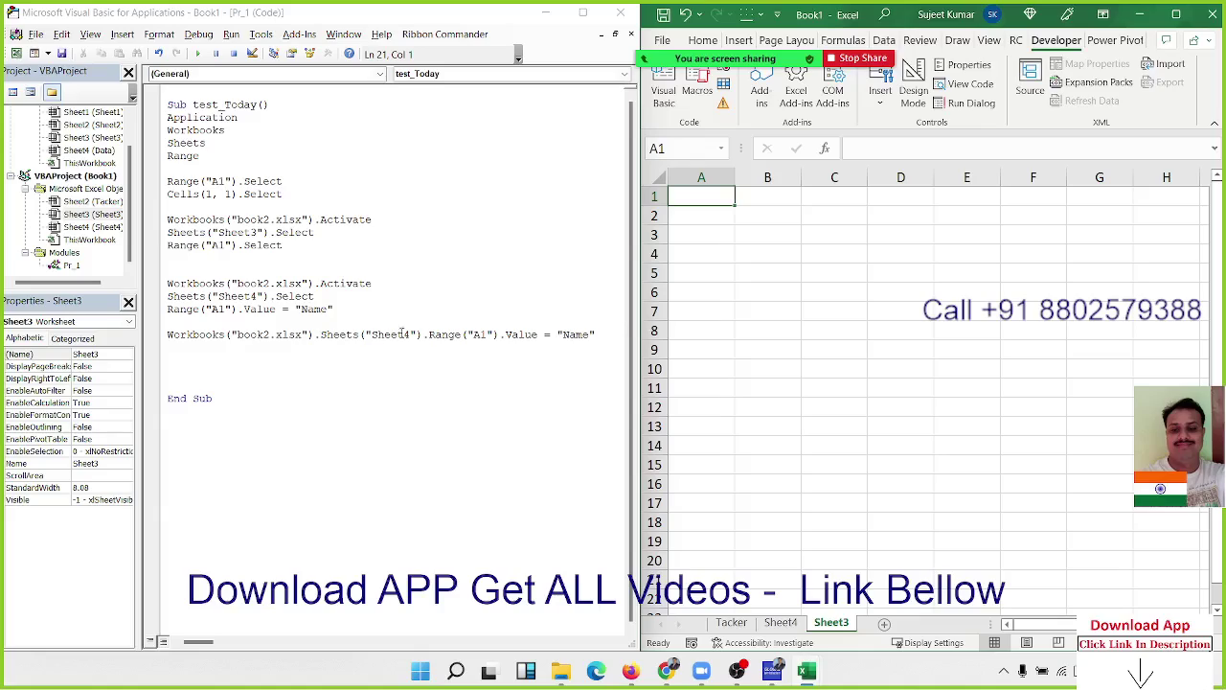
Add a blank code line and look at cells D1 and A1 in Sheet3
click(243, 346)
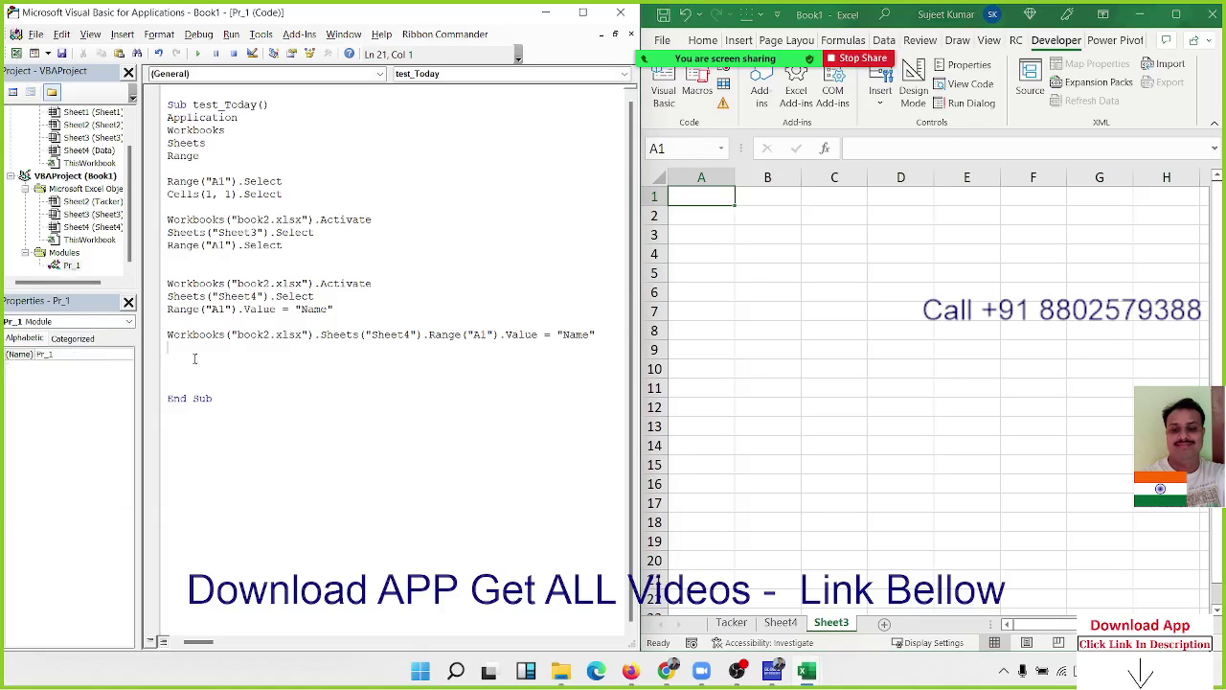
key(Return)
click(710, 189)
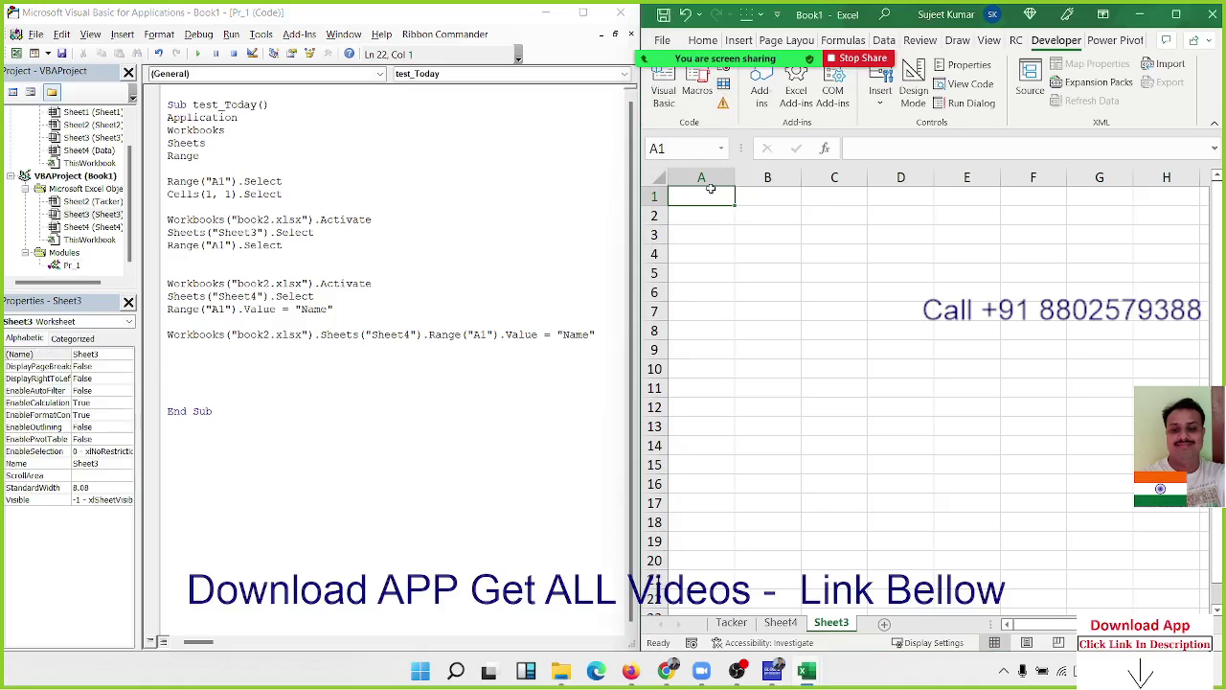
click(908, 196)
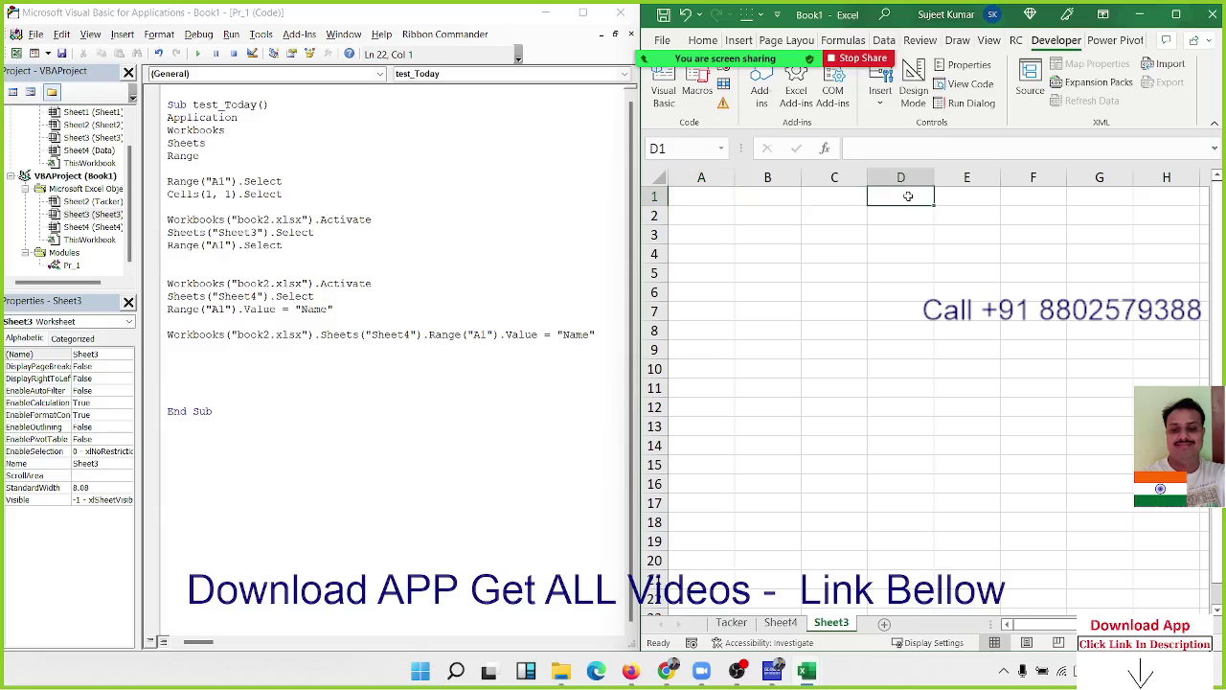
click(702, 196)
click(199, 371)
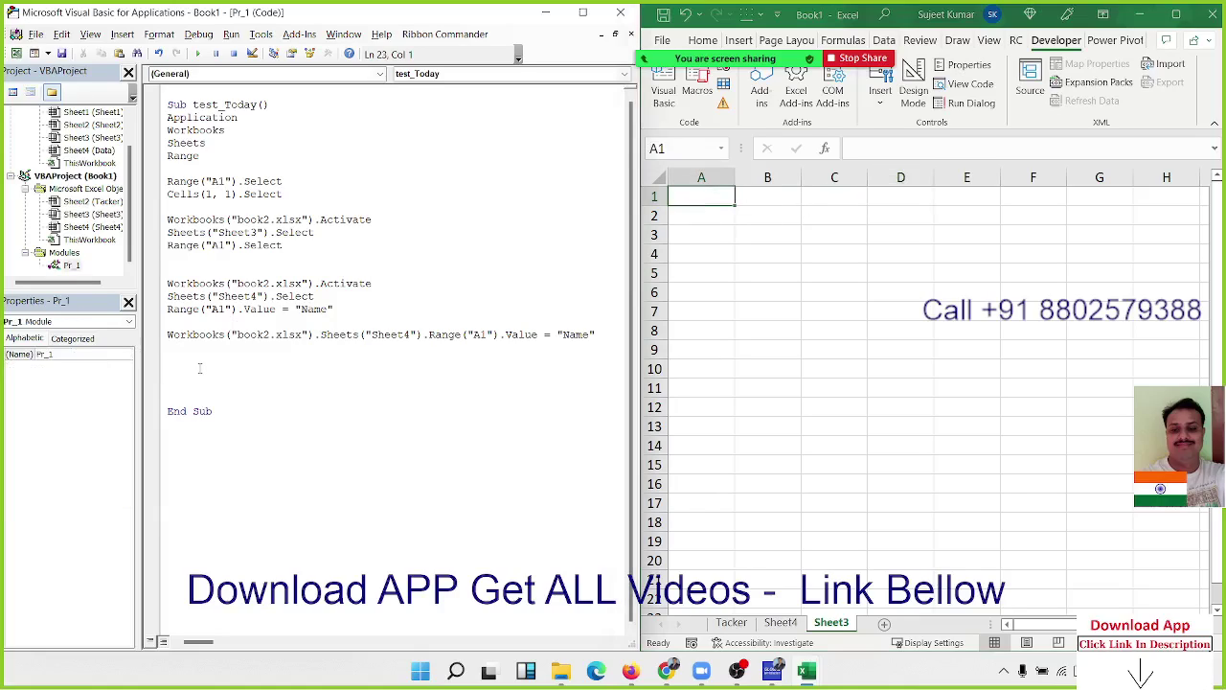
Write Range("A1").Value = Range("D1").Value and select D1 in the sheet
text(range()
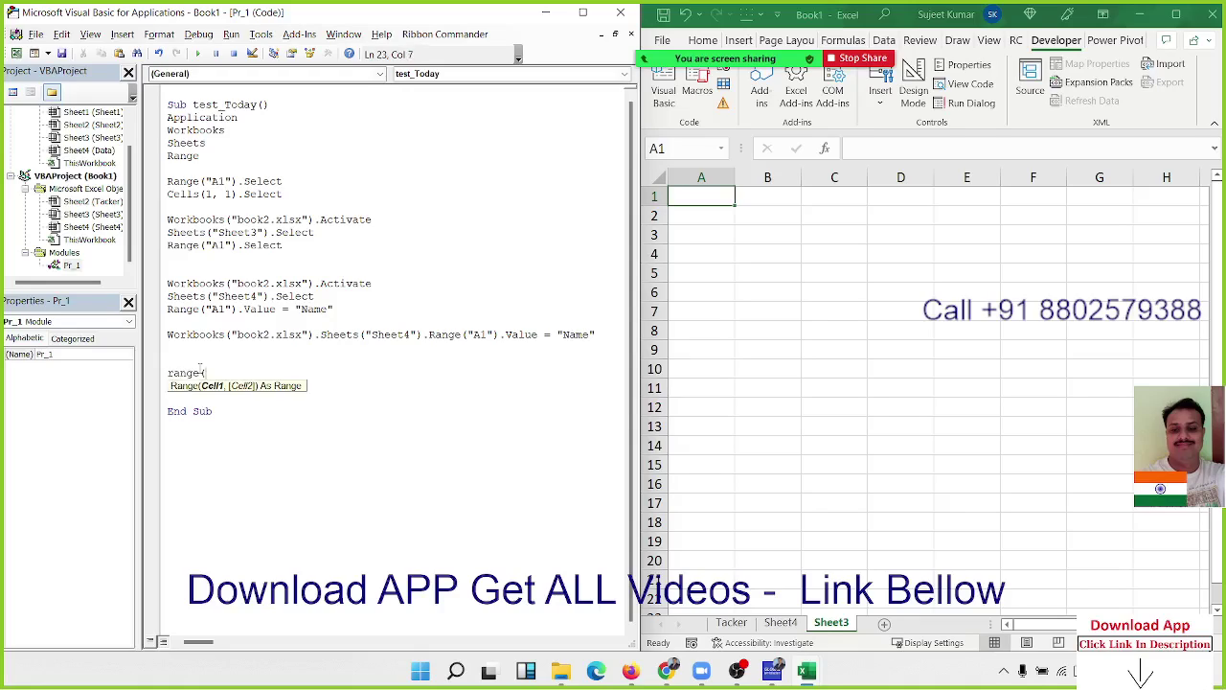
text("A1)
text("))
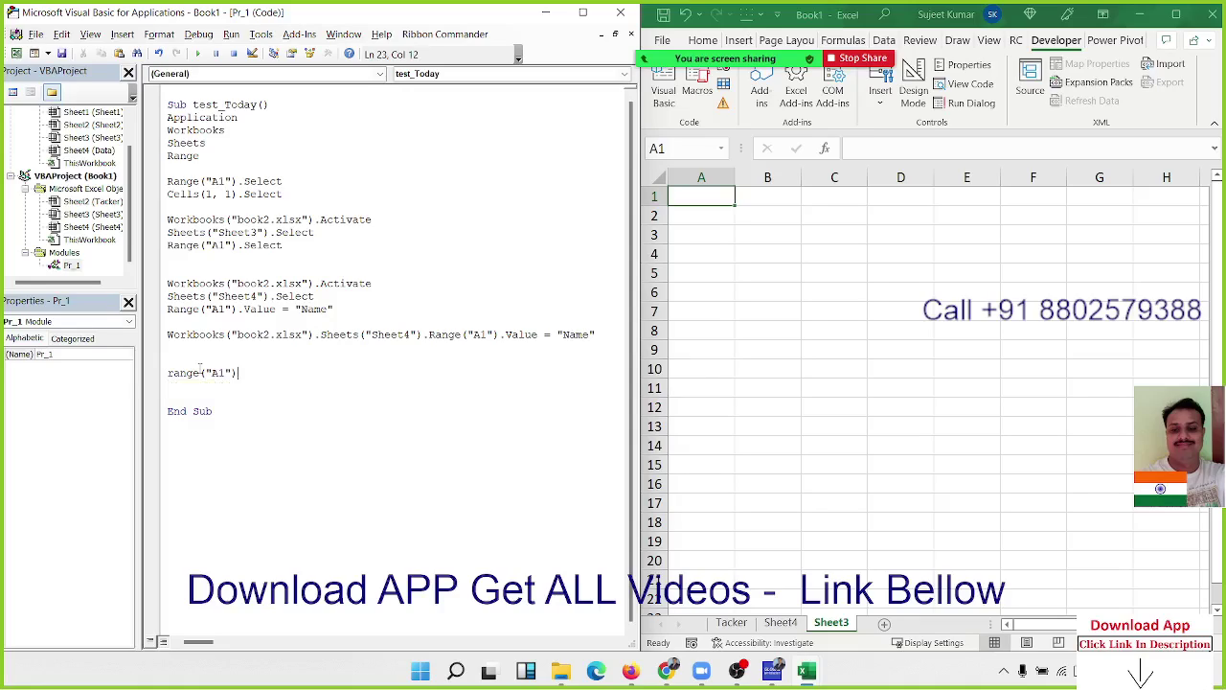
text(.)
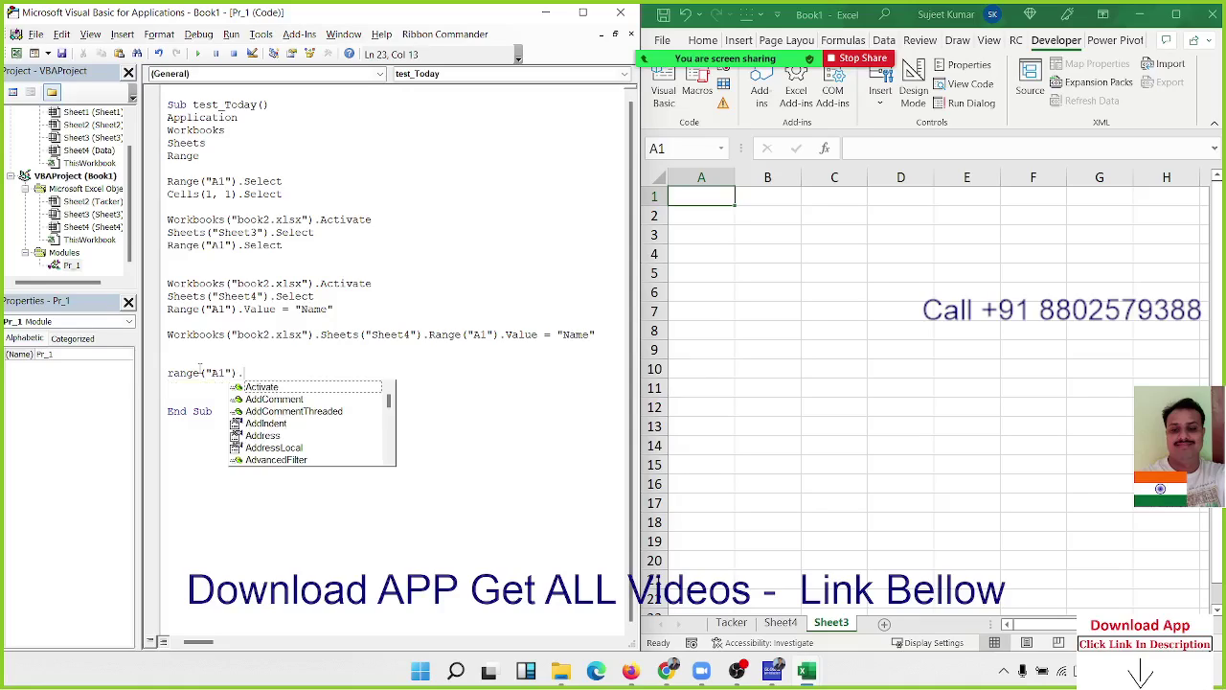
text(v)
key(space)
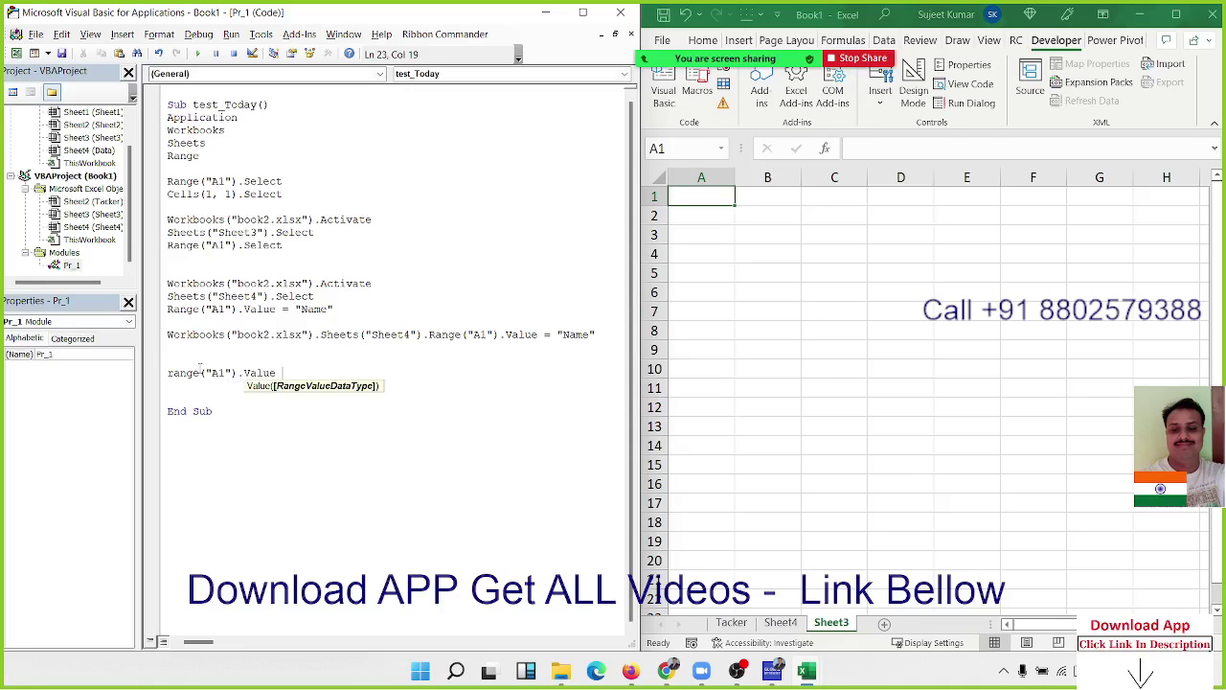
text(= )
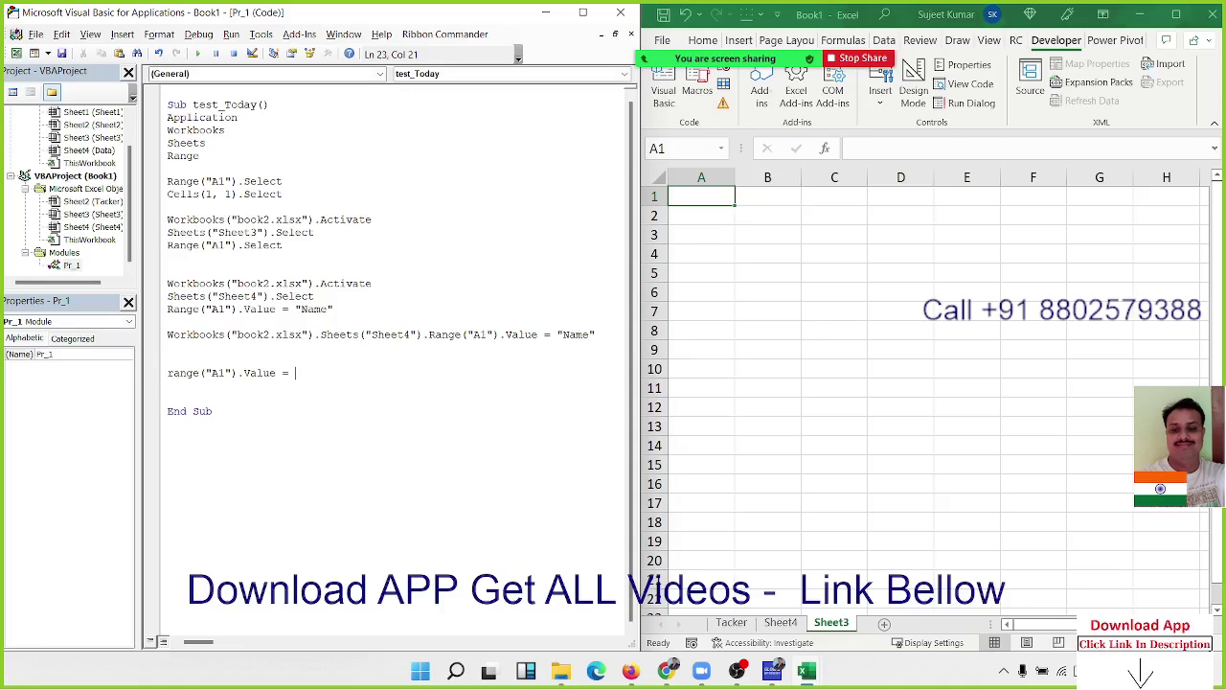
text(range()
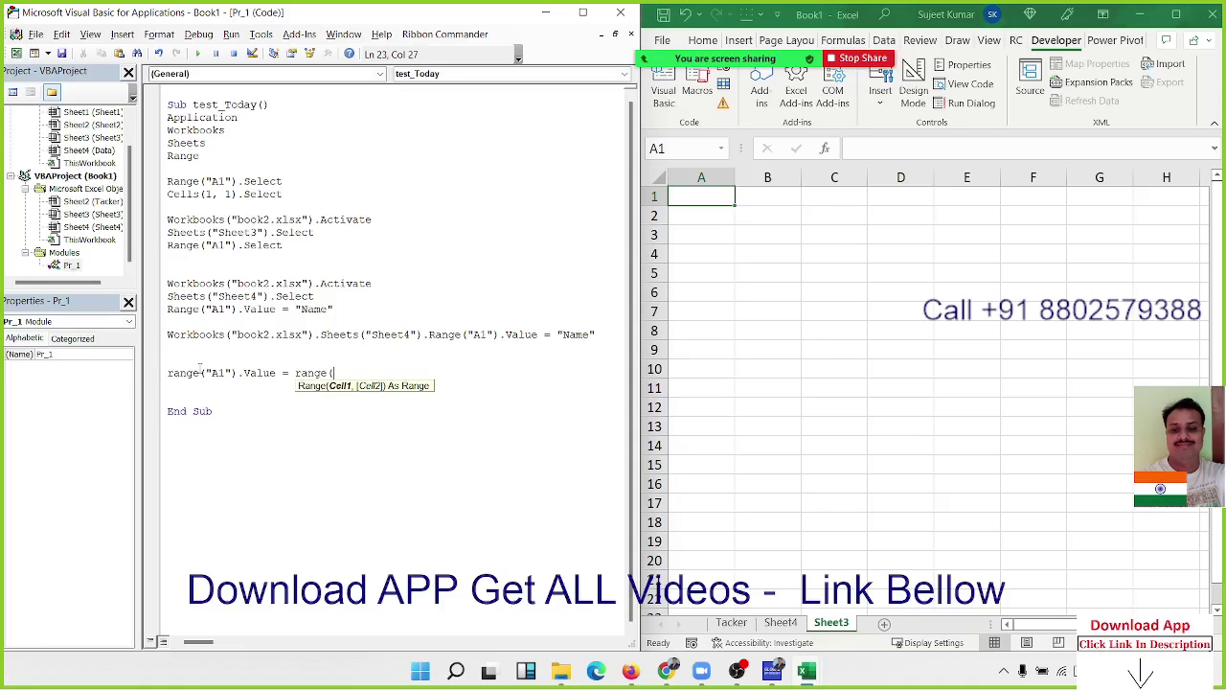
text(")
text(D1"))
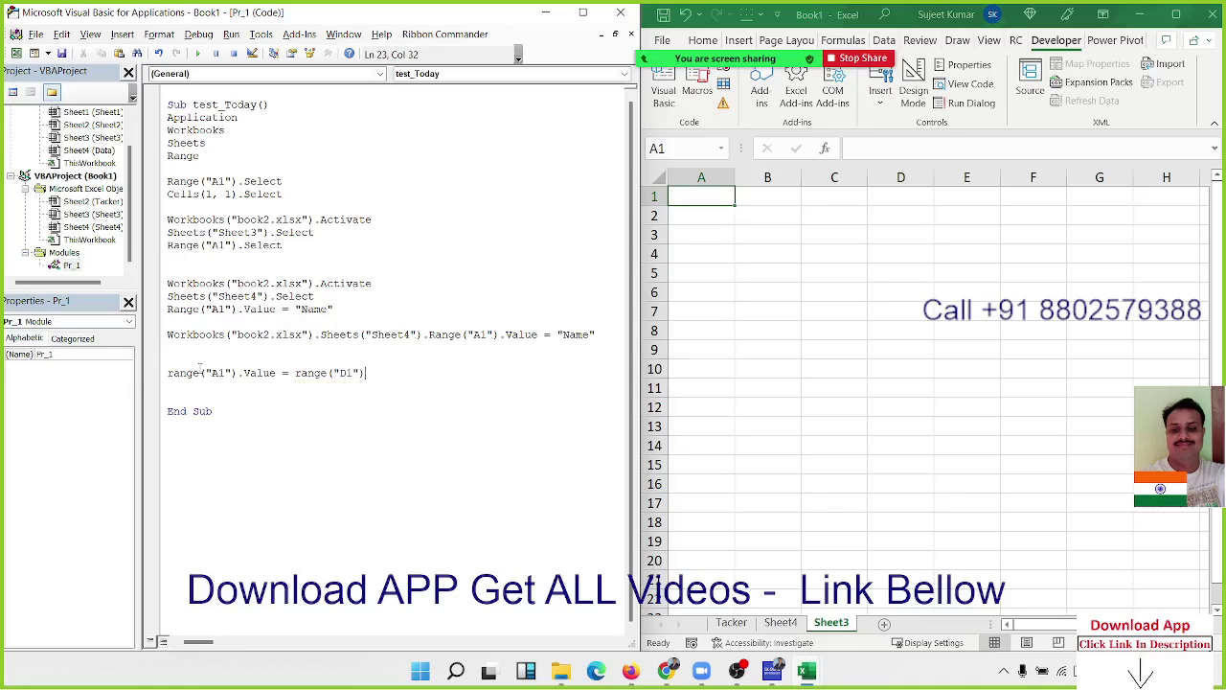
text(.v)
key(Down)
key(Tab)
key(Return)
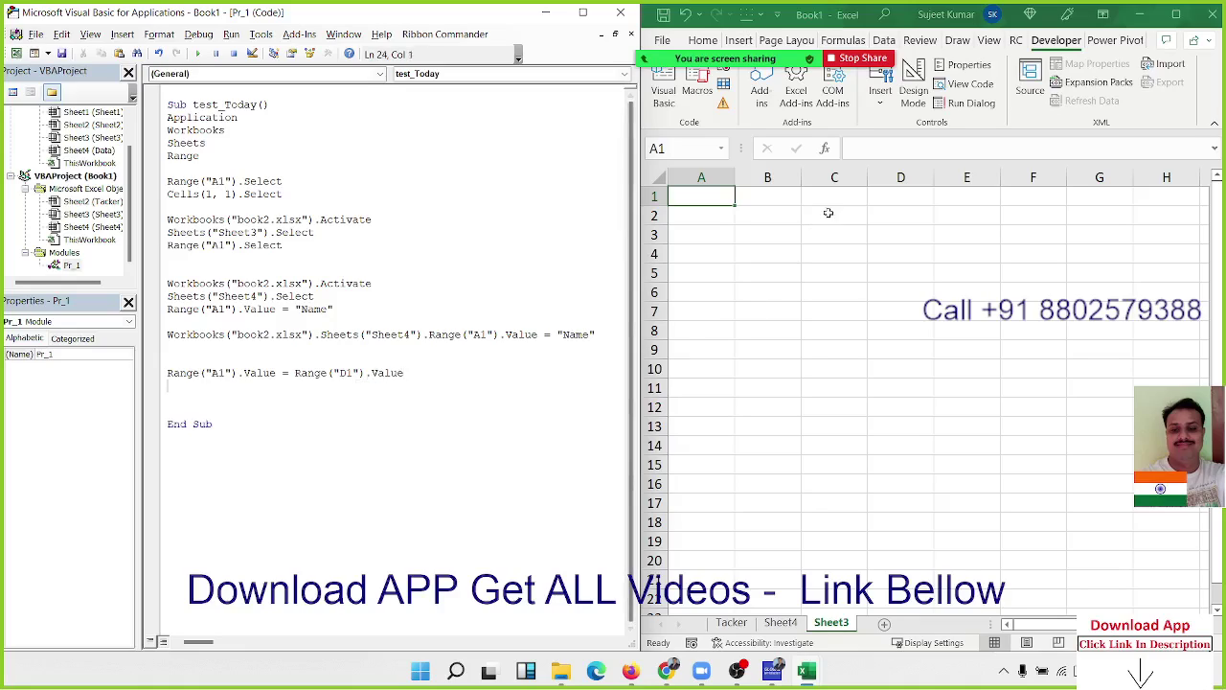
click(906, 191)
Enter 50 in D1 and A1, then replace D1 with =20+30 and return to A1
text(50)
key(Left)
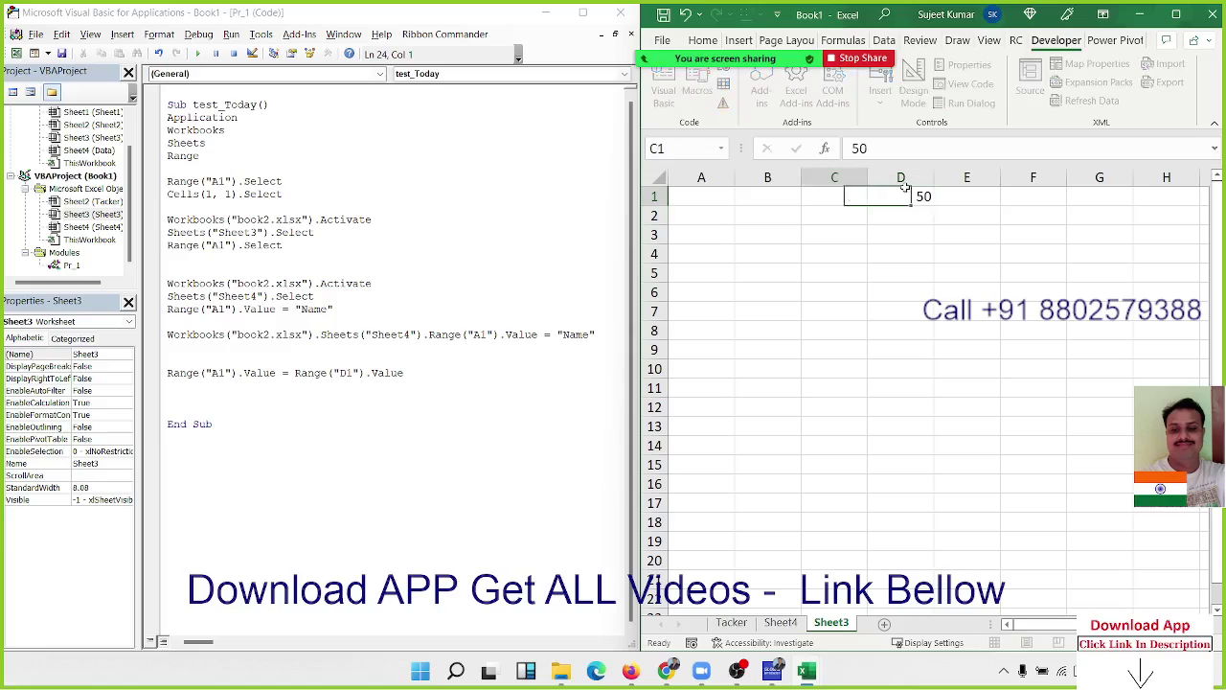
key(Left)
key(Left)
text(50)
key(Right)
key(Right)
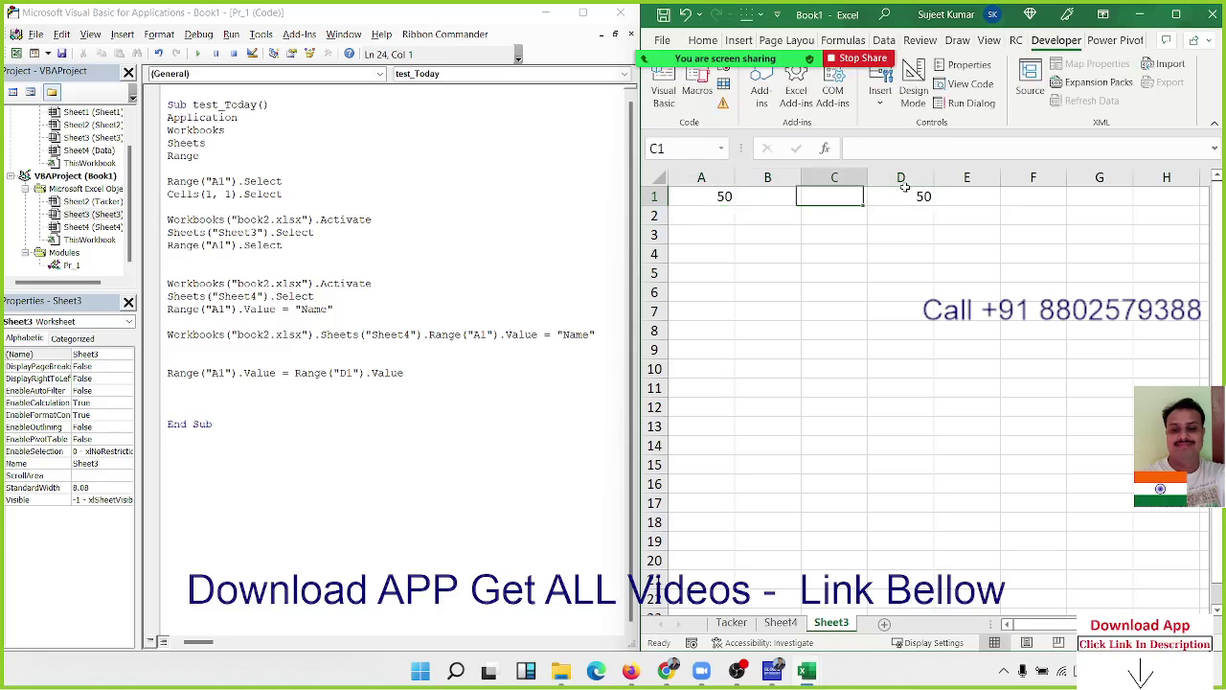
key(Right)
text(=)
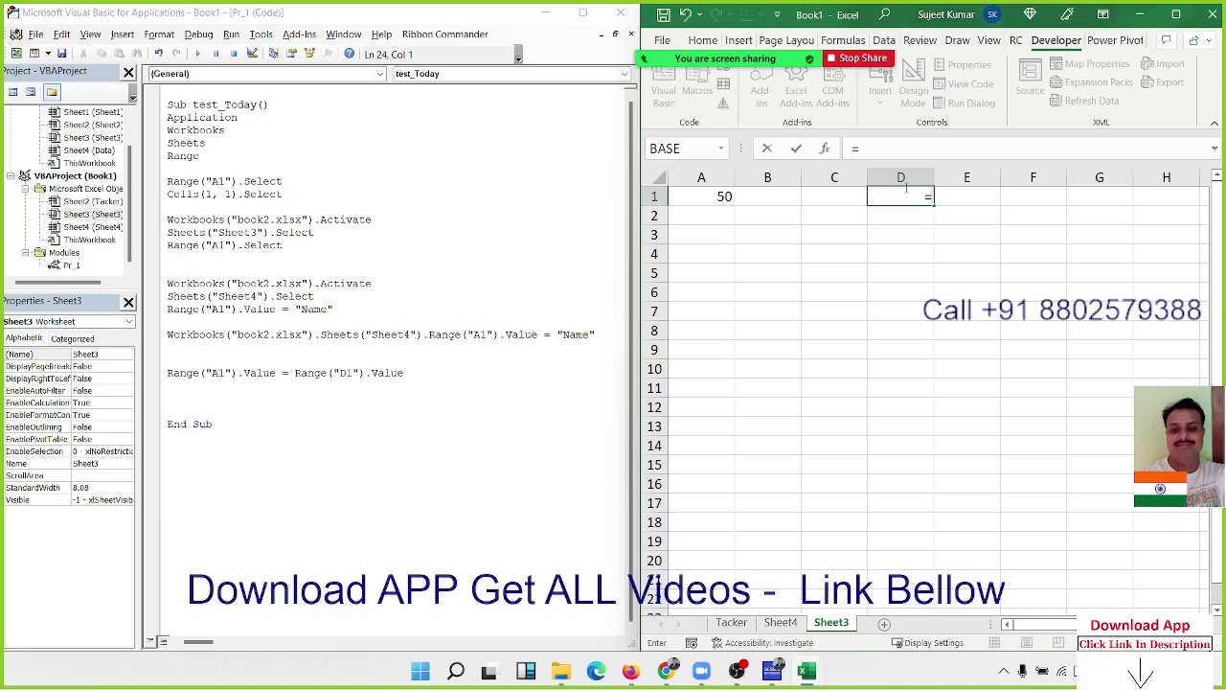
text(20+30)
key(Return)
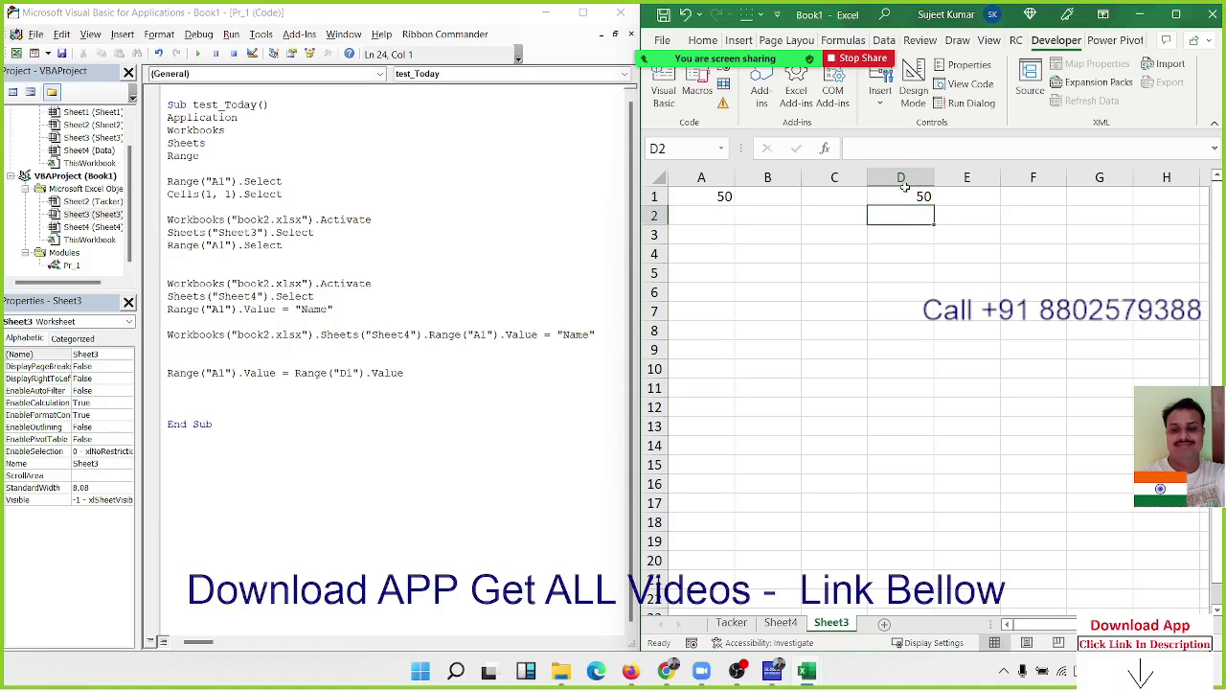
key(Up)
key(Left)
key(Left)
key(Left)
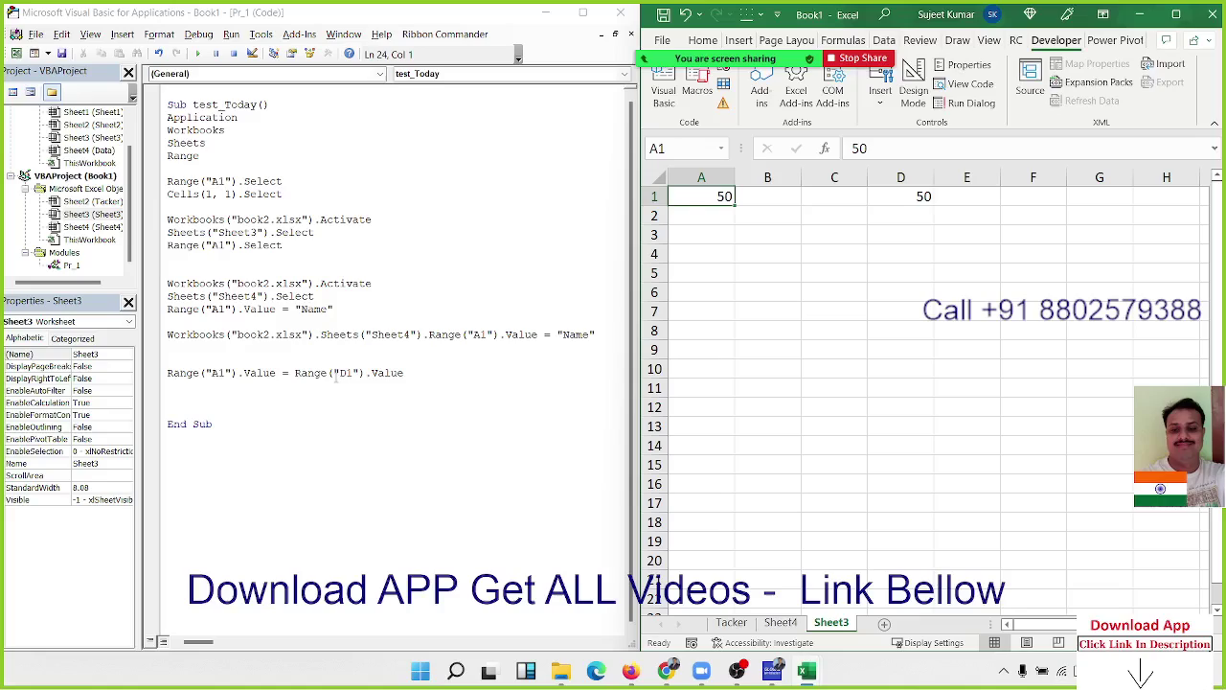
Change Range("D1").Value to Range("D1").Formula and check D1's =20+30 formula in the sheet
double_click(388, 372)
key(BackSpace)
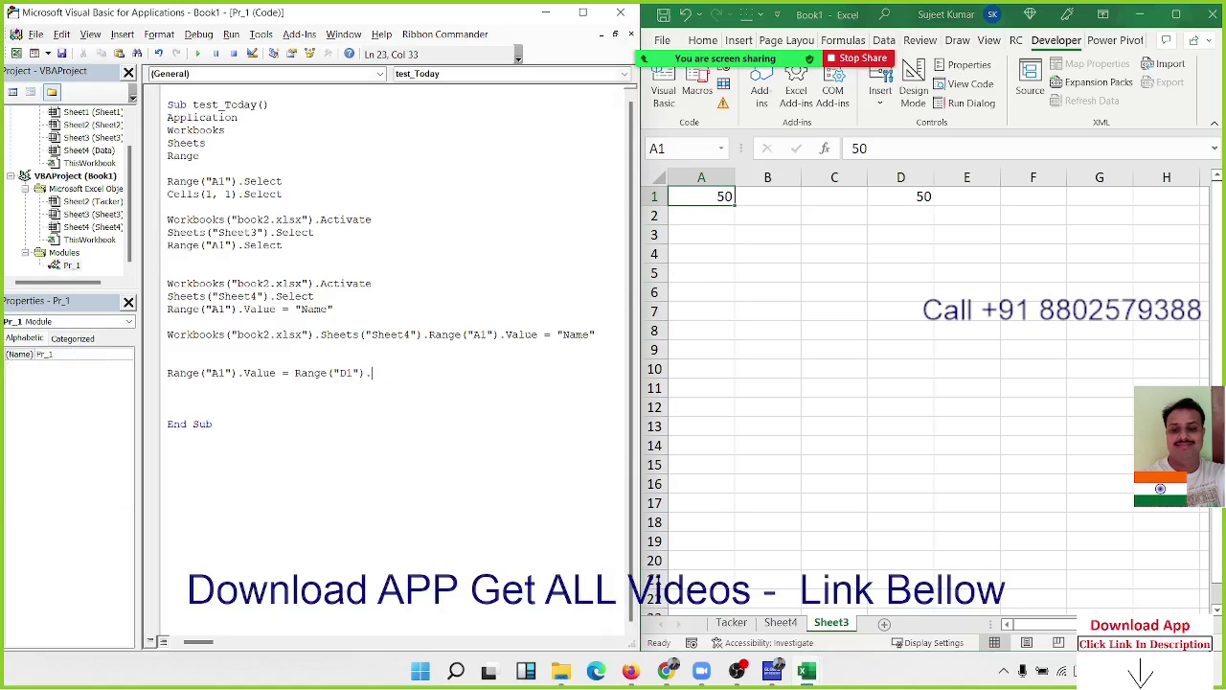
text(.)
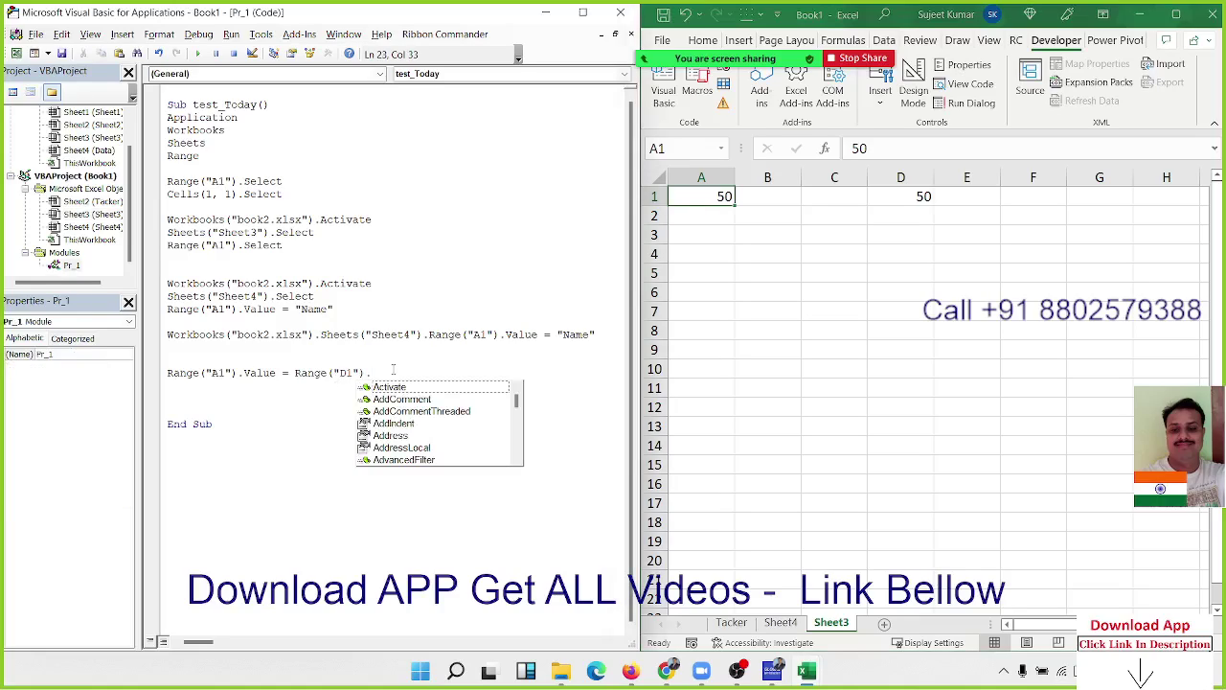
text(v)
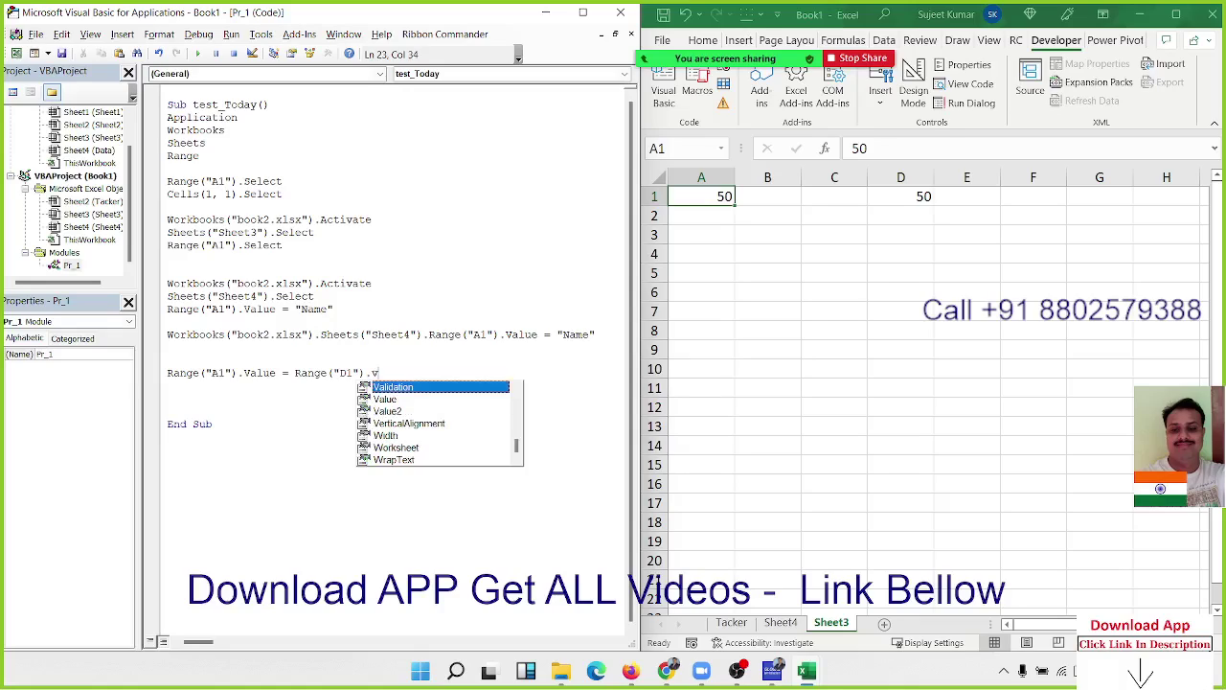
key(BackSpace)
text(fo)
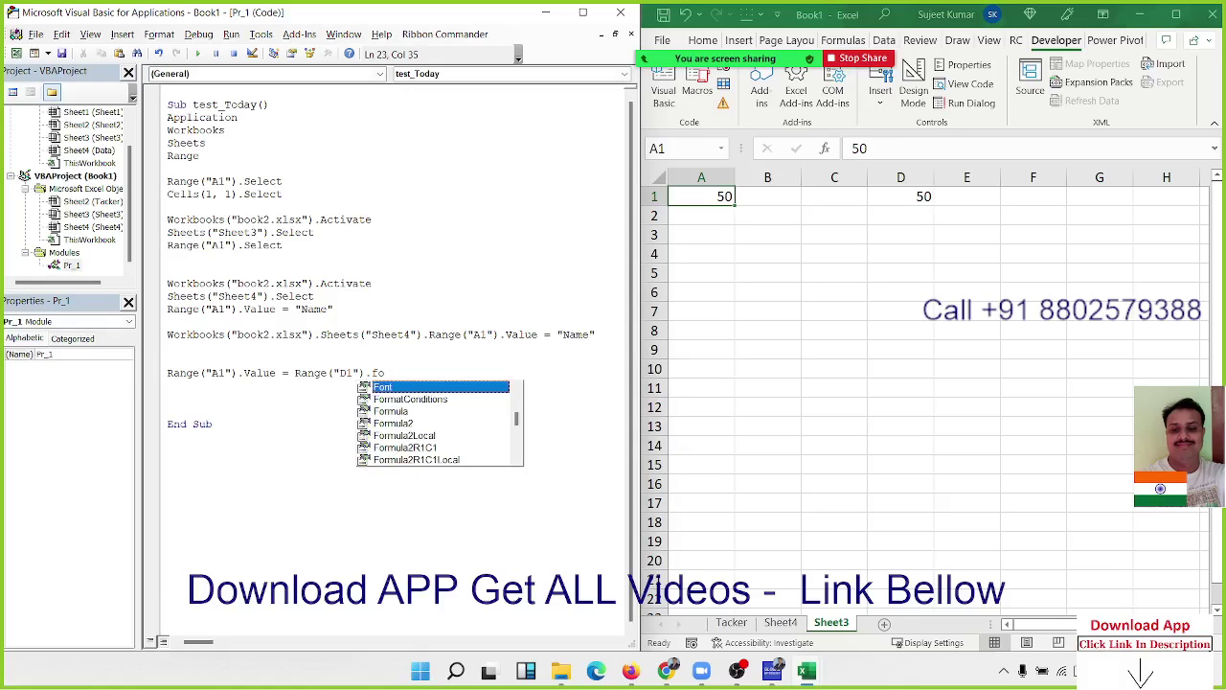
text(rm)
key(Return)
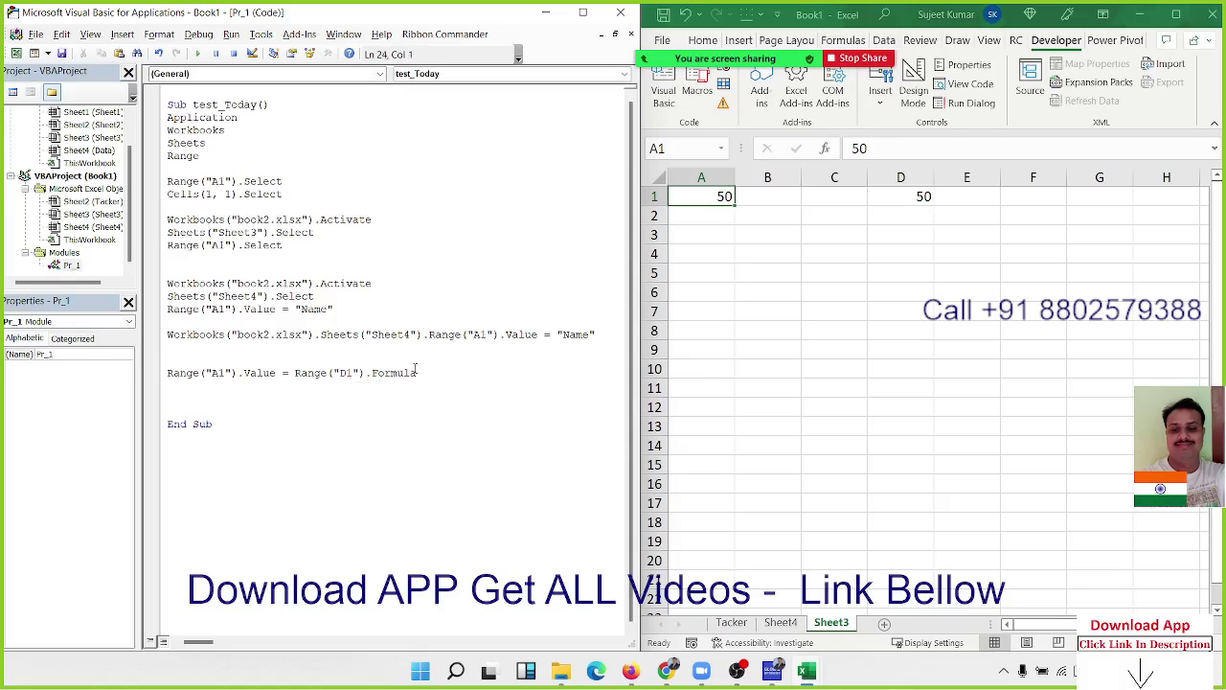
click(887, 195)
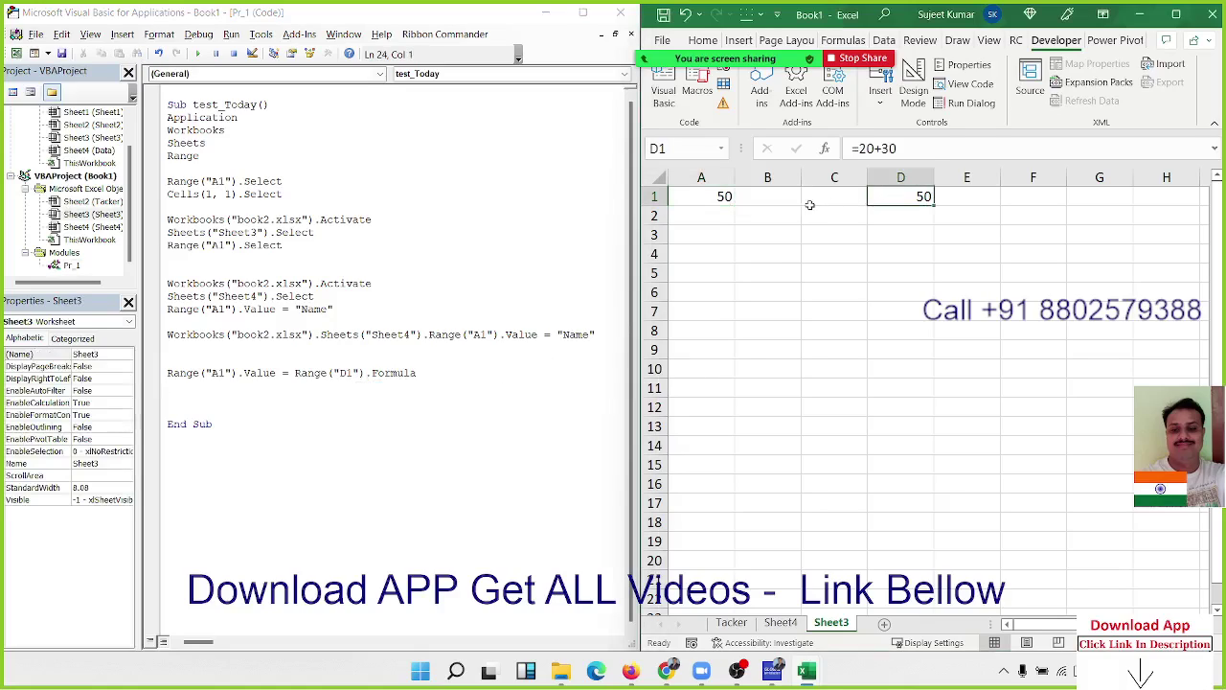
click(711, 196)
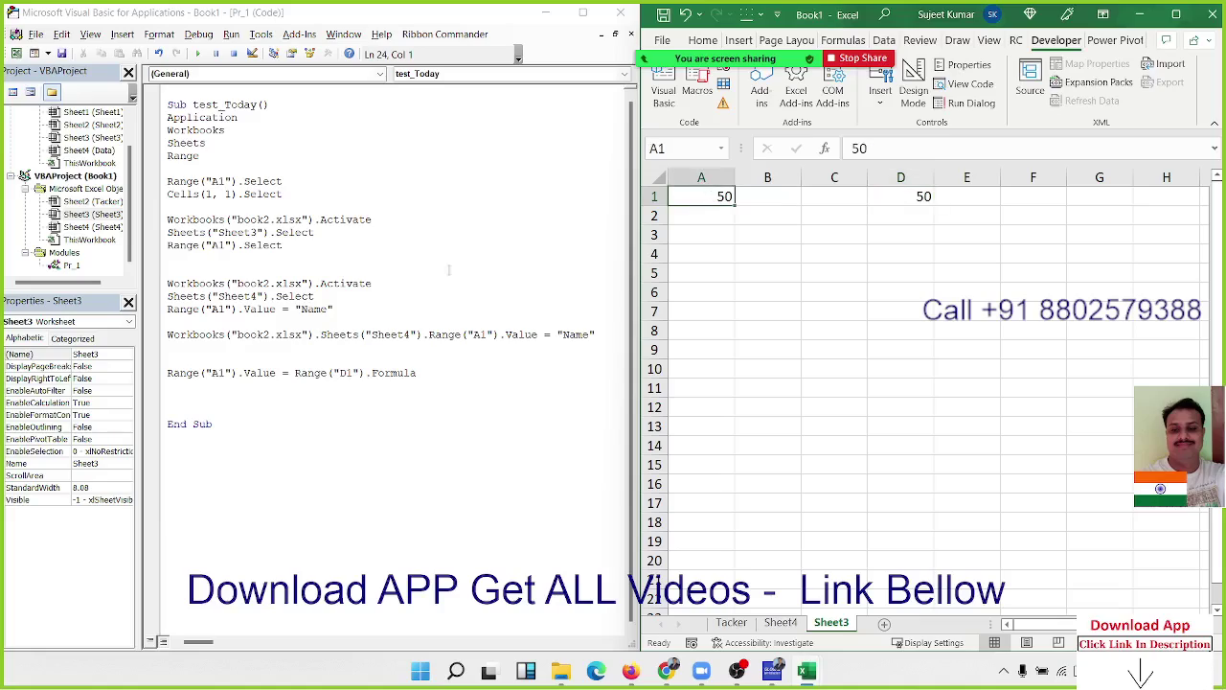
double_click(252, 377)
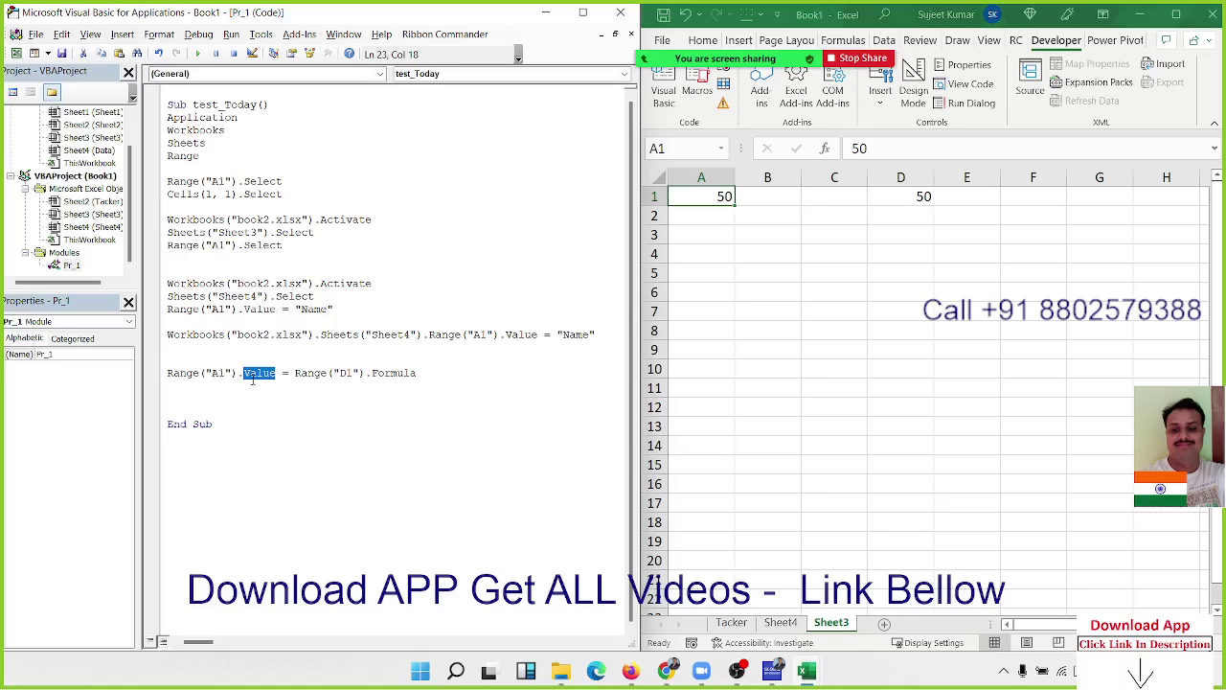
Delete the old 50 values from A1:E2 on Sheet3
click(969, 247)
drag(974, 216, 728, 195)
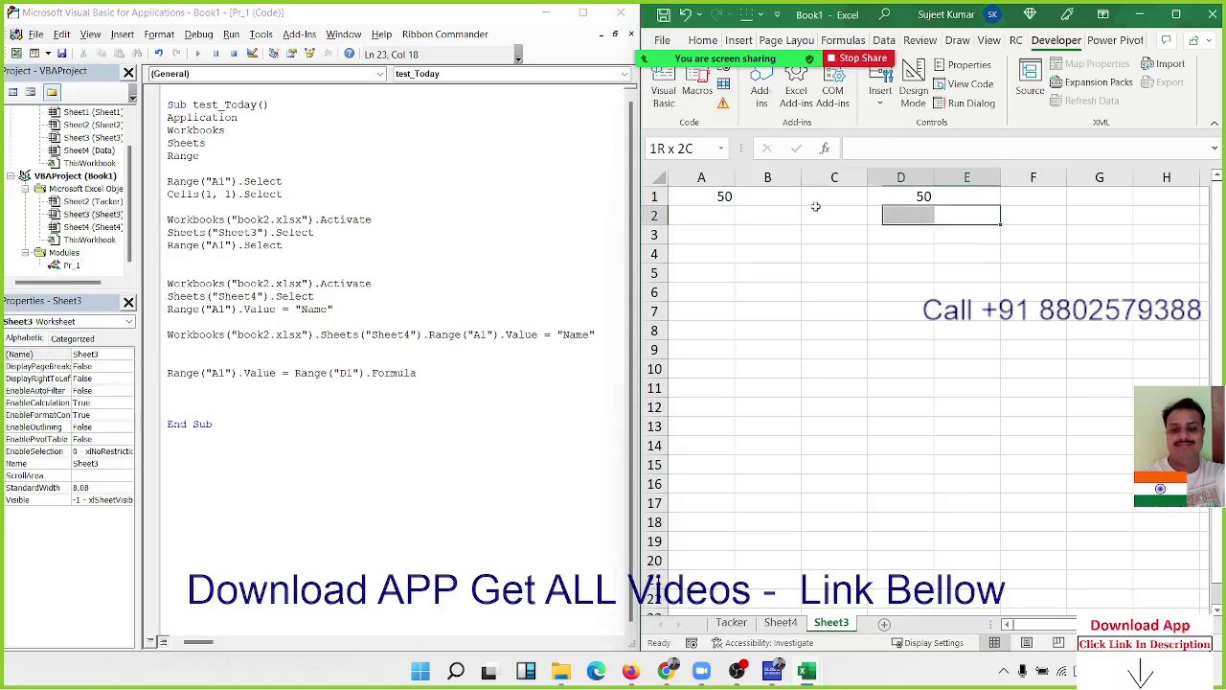
key(Delete)
key(Up)
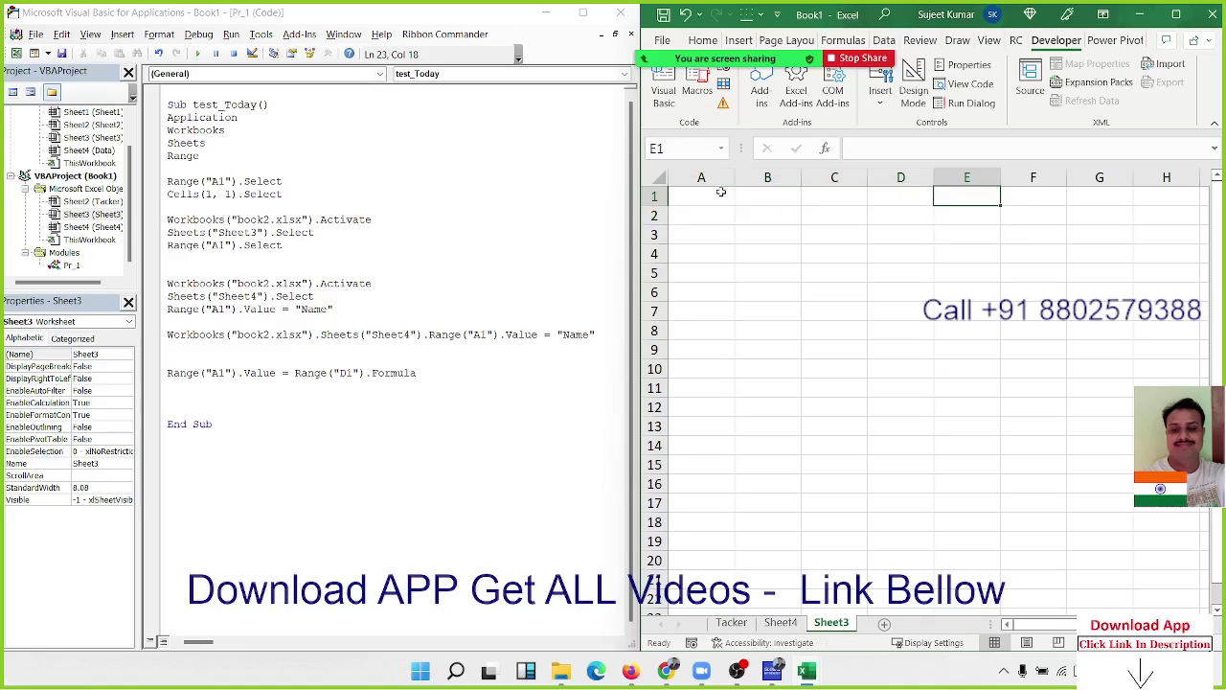
key(Left)
Fill A1:G13 with =RANDBETWEEN(10,90) using Ctrl+Enter
click(721, 191)
text(=)
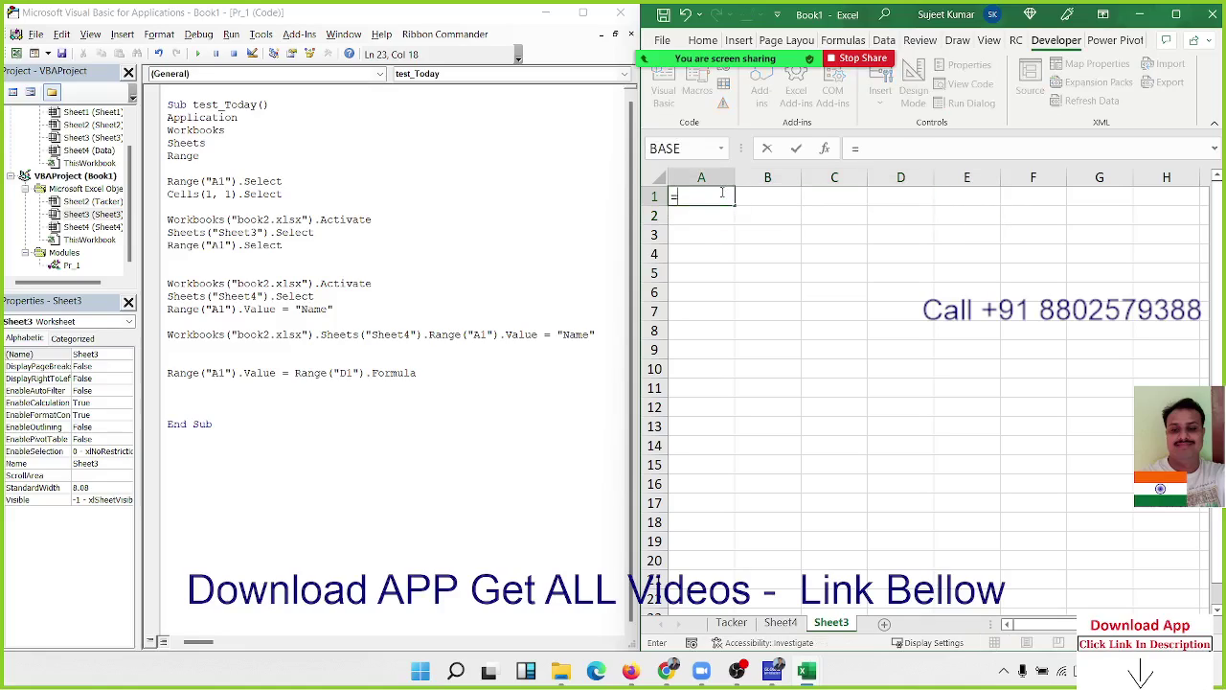
text(ra)
key(Down)
key(Down)
key(Down)
key(Tab)
text(10)
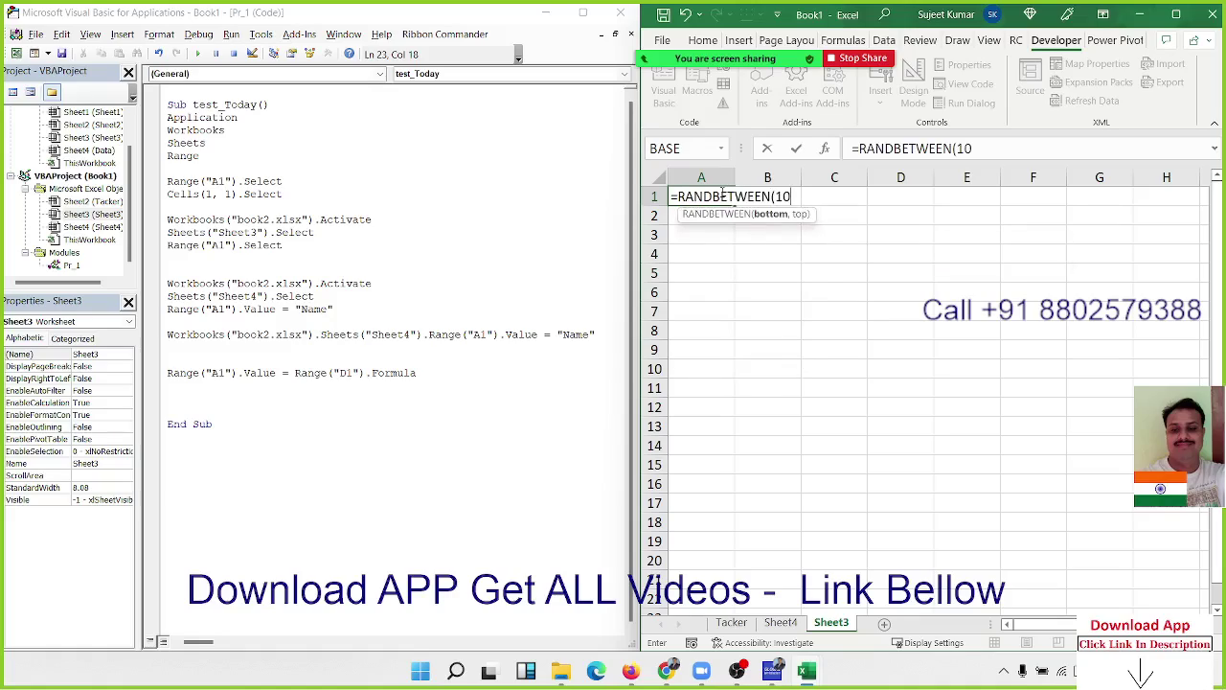
text(,90)
key(Return)
drag(724, 192, 1106, 438)
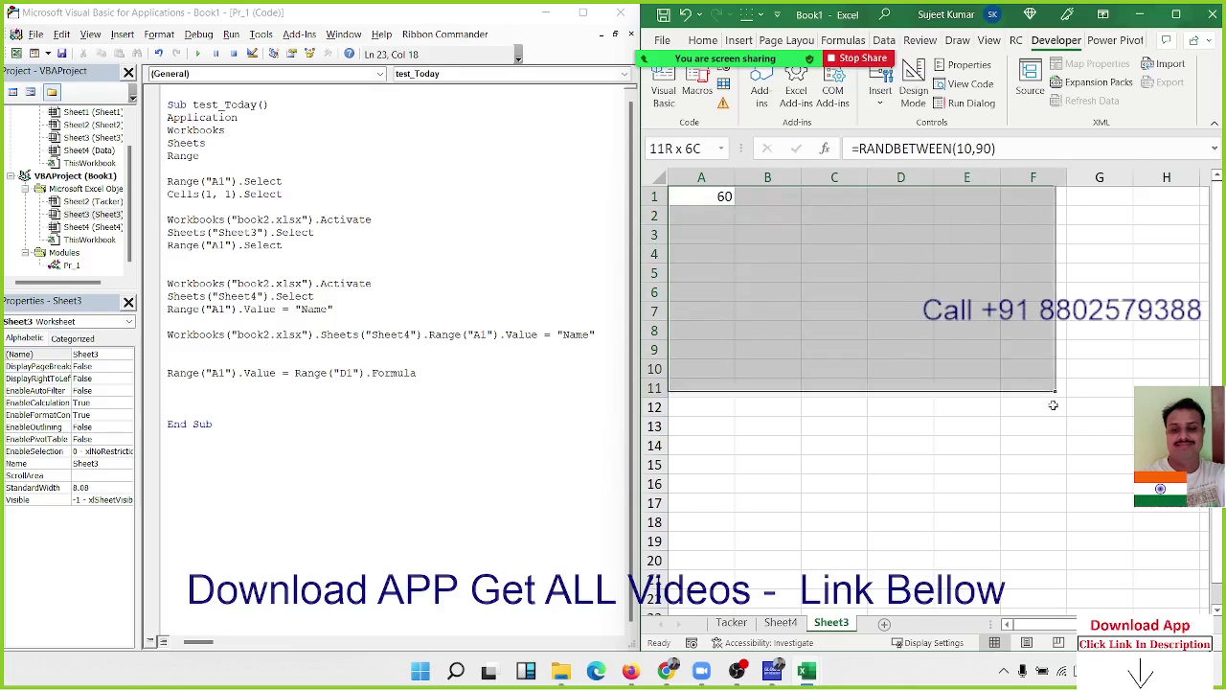
key(ctrl+Return)
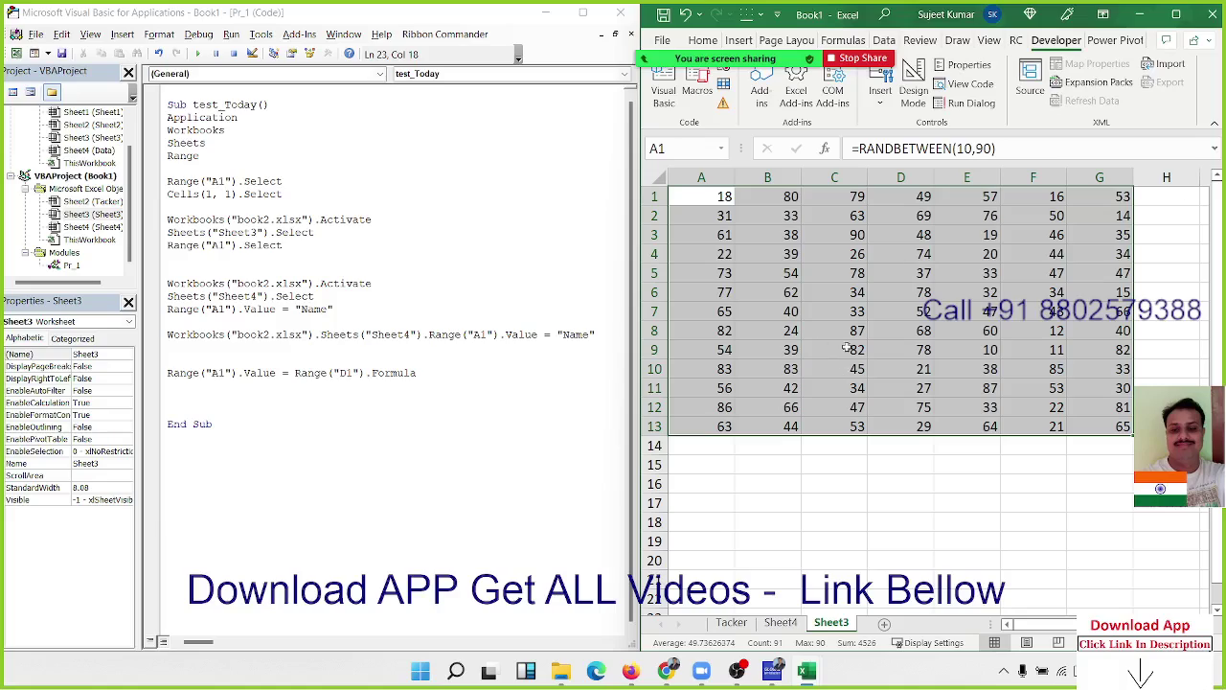
Add a blank line before End Sub and begin a new Range("A1...").Select line
click(840, 294)
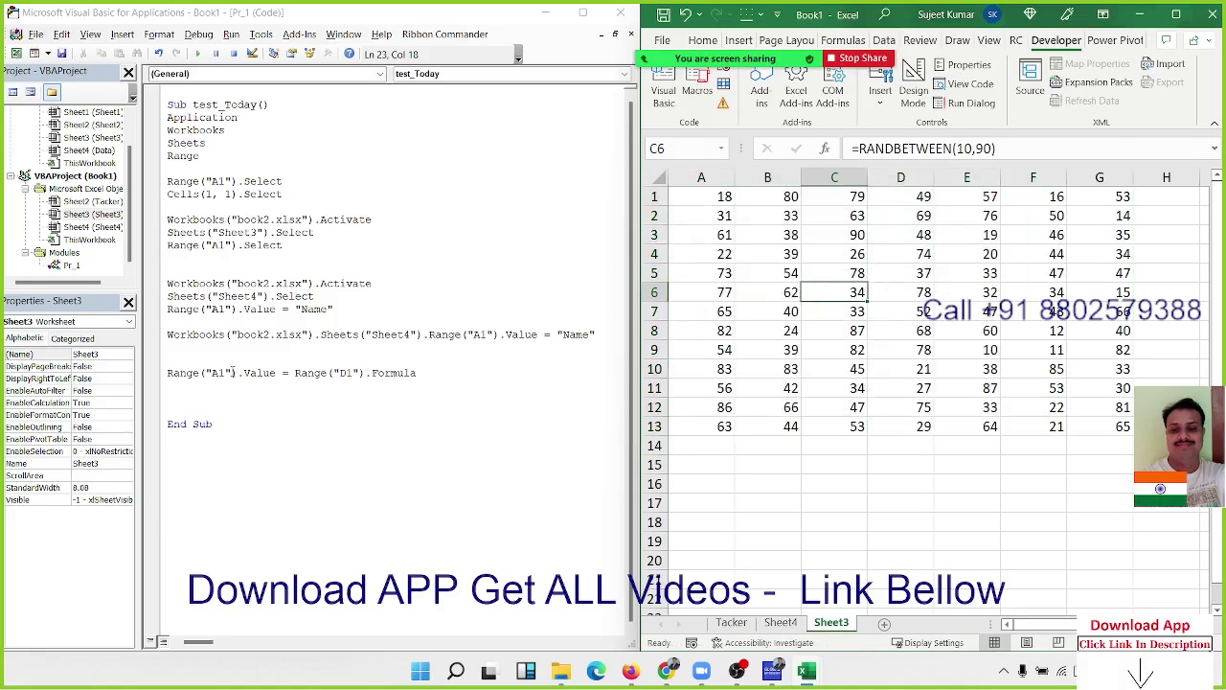
drag(241, 373, 423, 373)
click(421, 372)
key(Return)
click(168, 398)
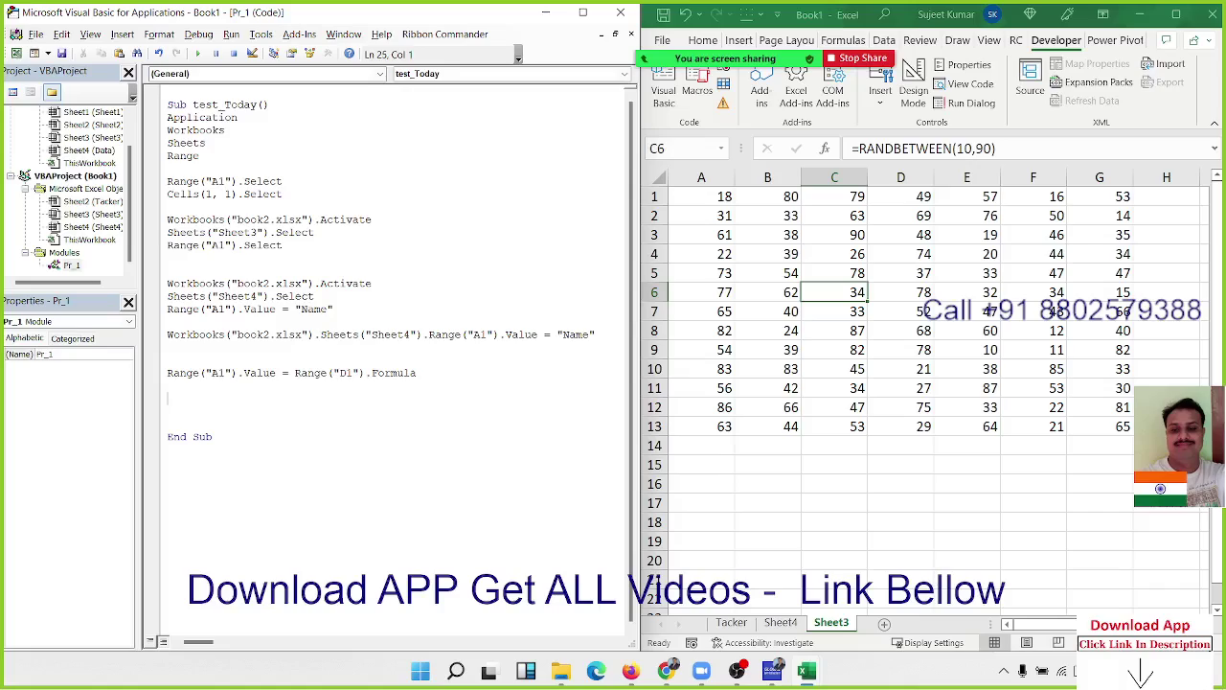
text(range)
text(("A)
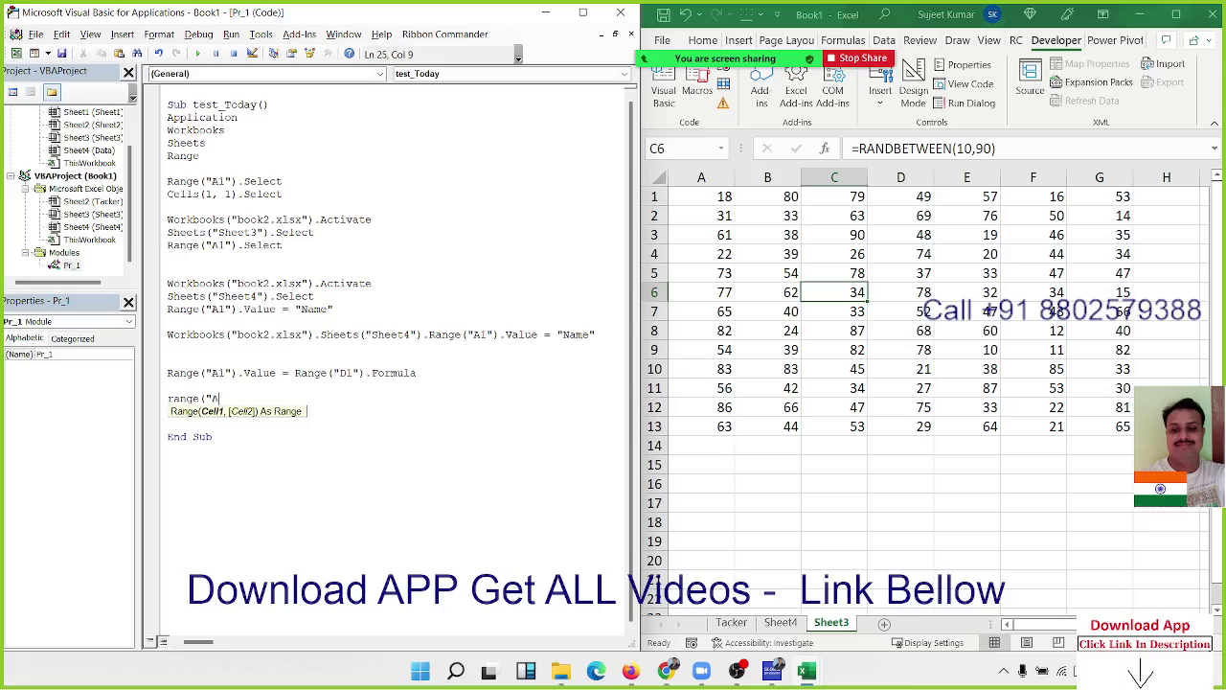
text(1)
text(13)
text())
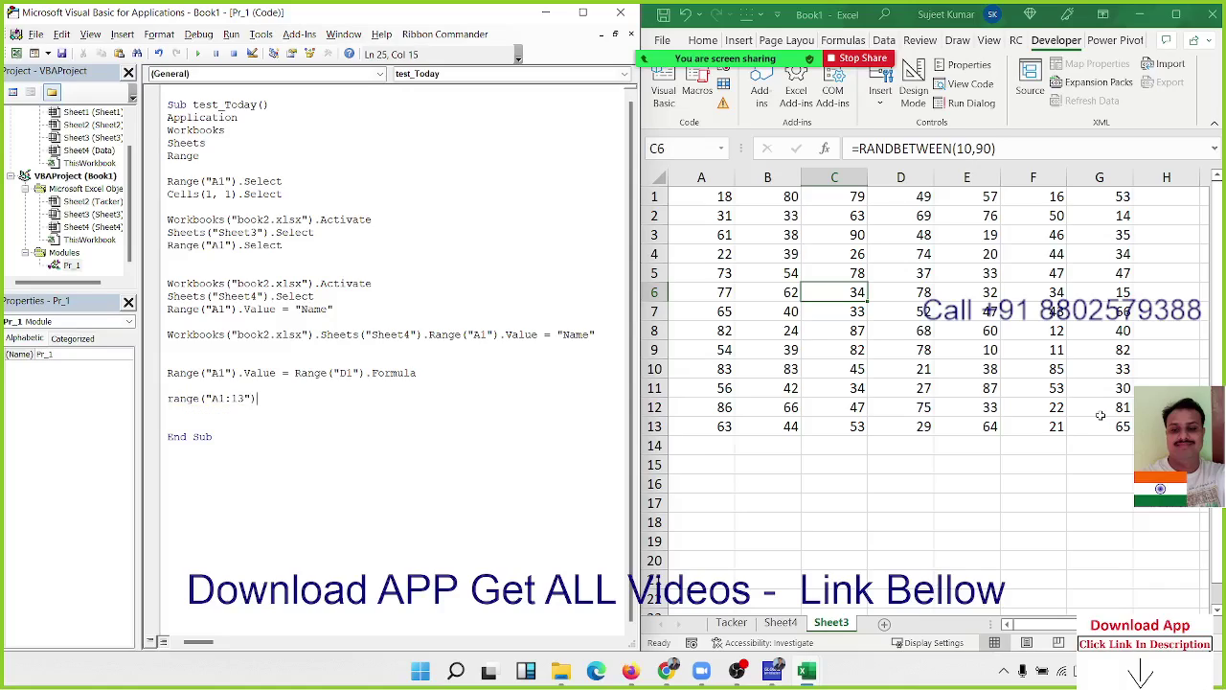
text(.Select)
Finish the new line and correct it to Range("A1:g13").Select
key(Return)
key(Return)
key(Return)
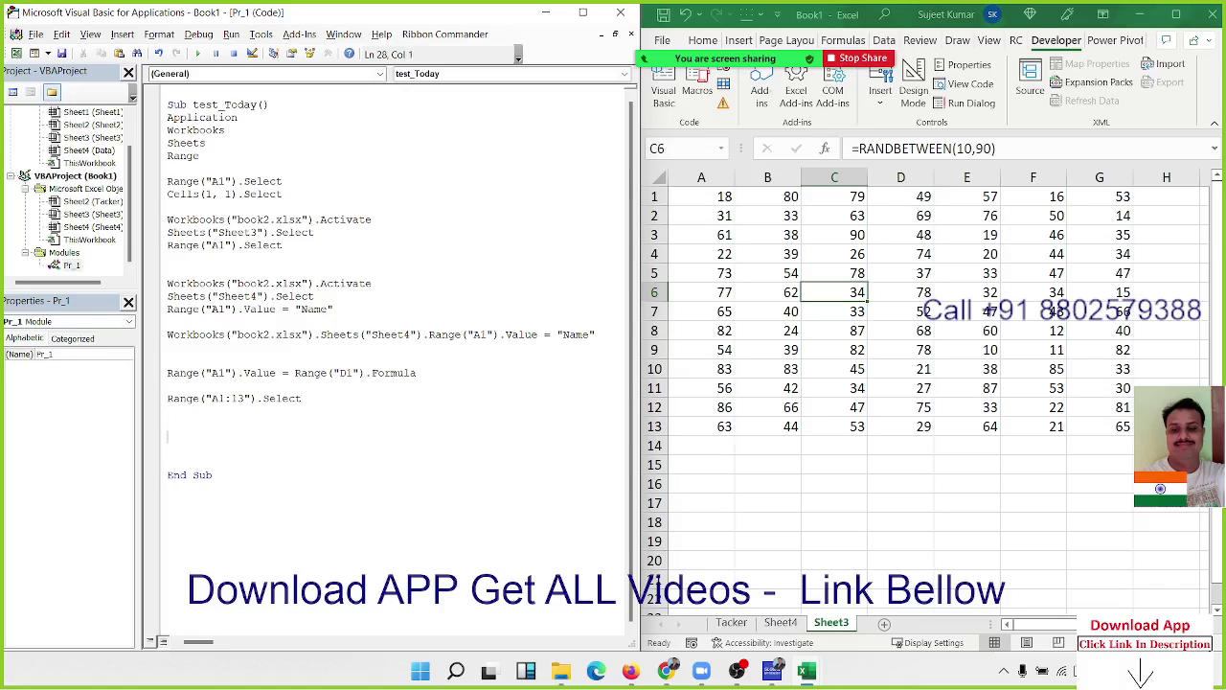
click(240, 412)
click(230, 399)
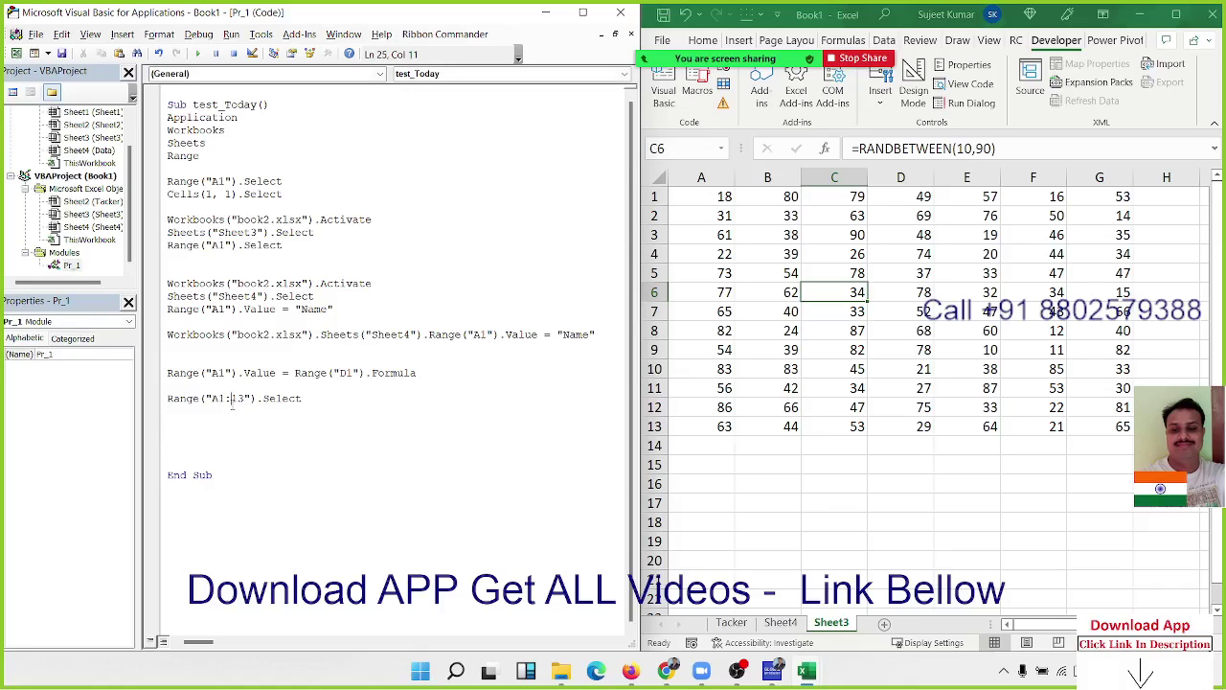
text(g)
On Sheet3, start a SUM formula in B16 over A1:F11, then cancel it
click(247, 414)
click(741, 479)
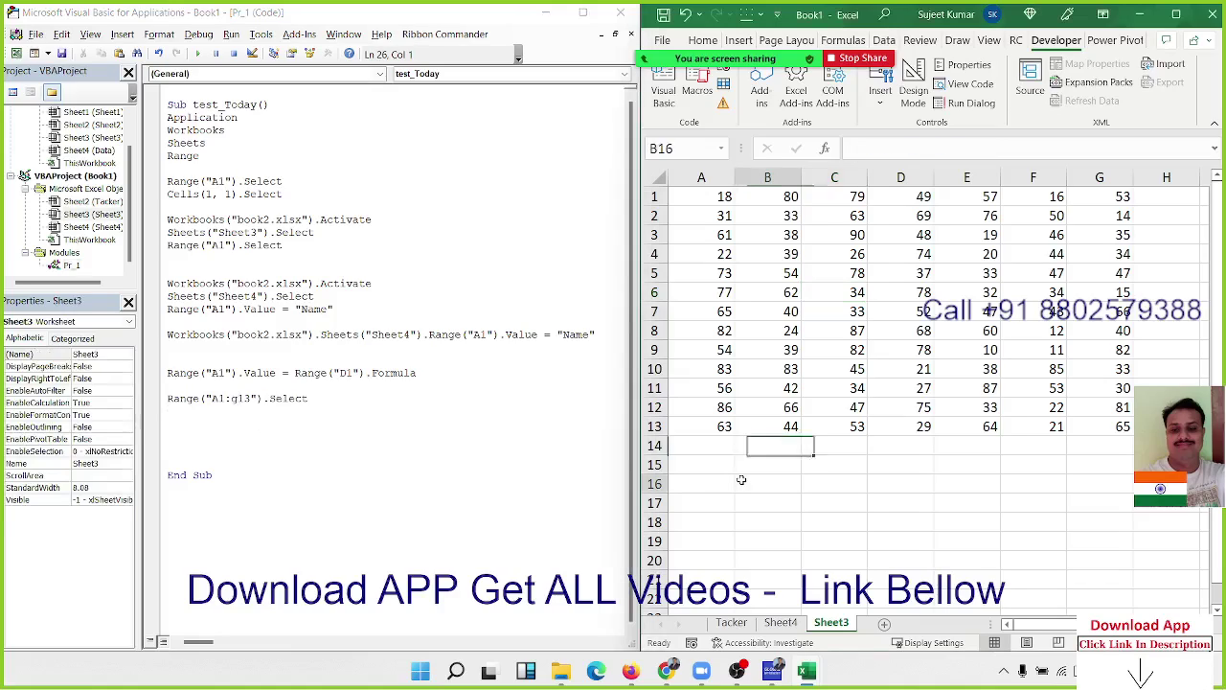
text(=su)
key(Tab)
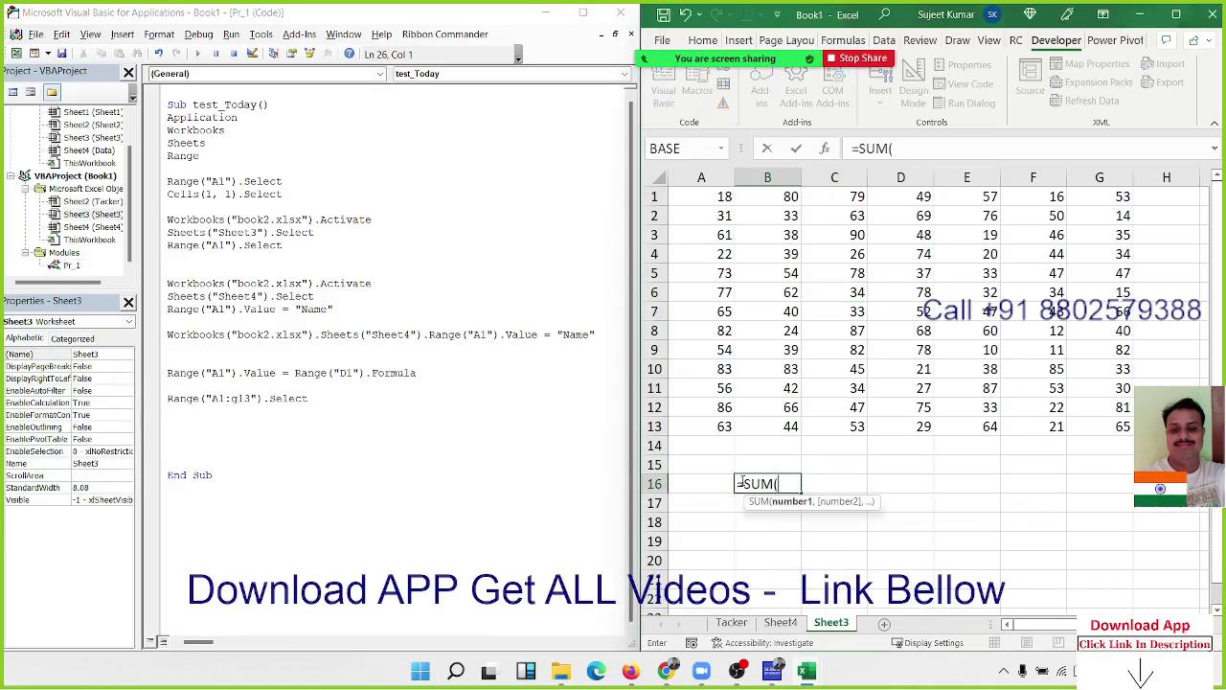
mouse_move(714, 196)
mouse_down()
mouse_move(796, 258)
mouse_move(1037, 396)
mouse_up()
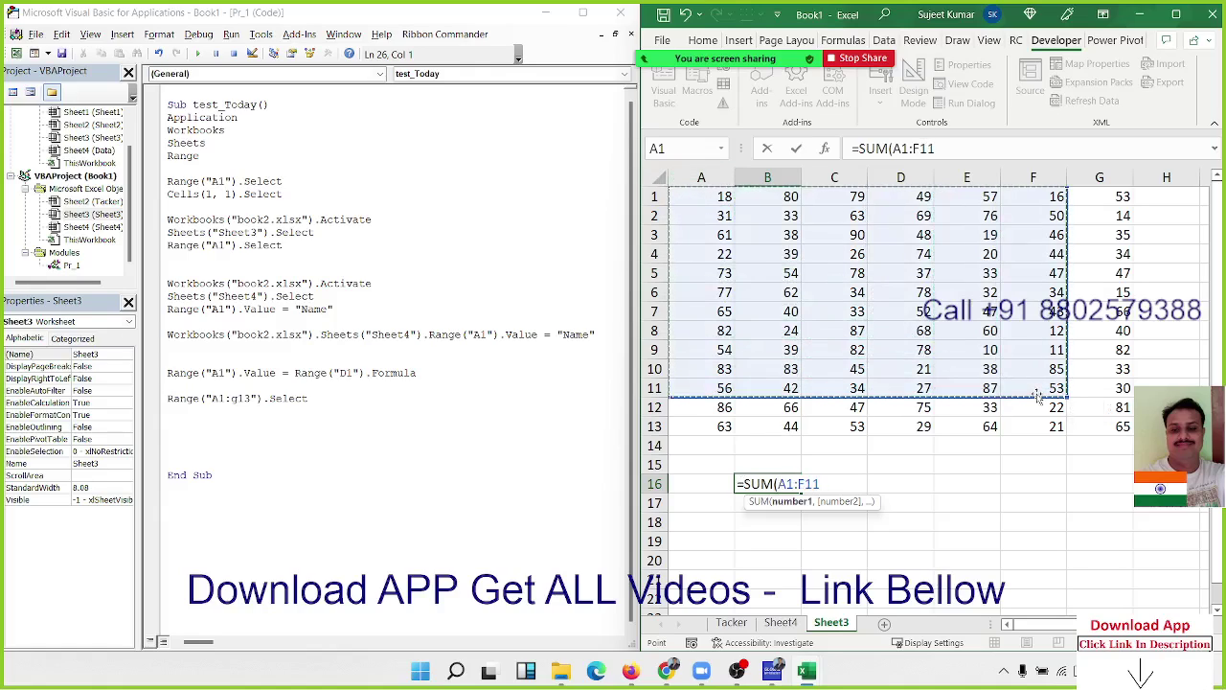
key(Escape)
Add Range("A1", "G13").Select on line 27 and leave a blank line below it
click(189, 423)
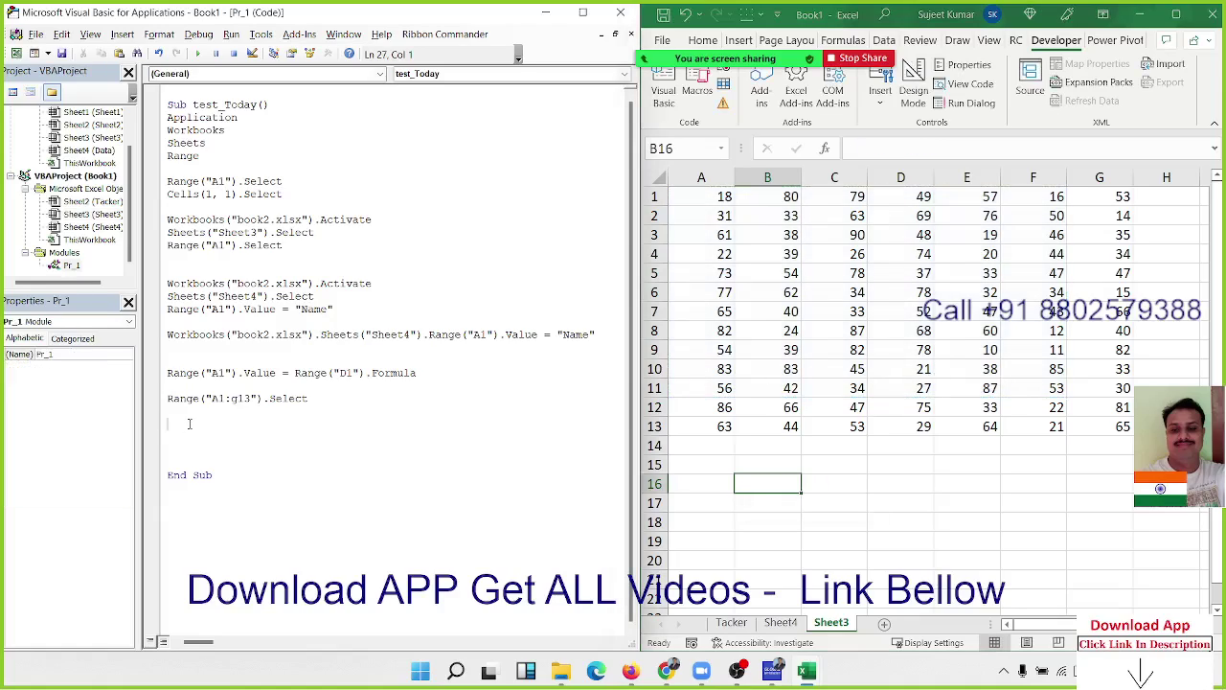
text(range)
text(("A)
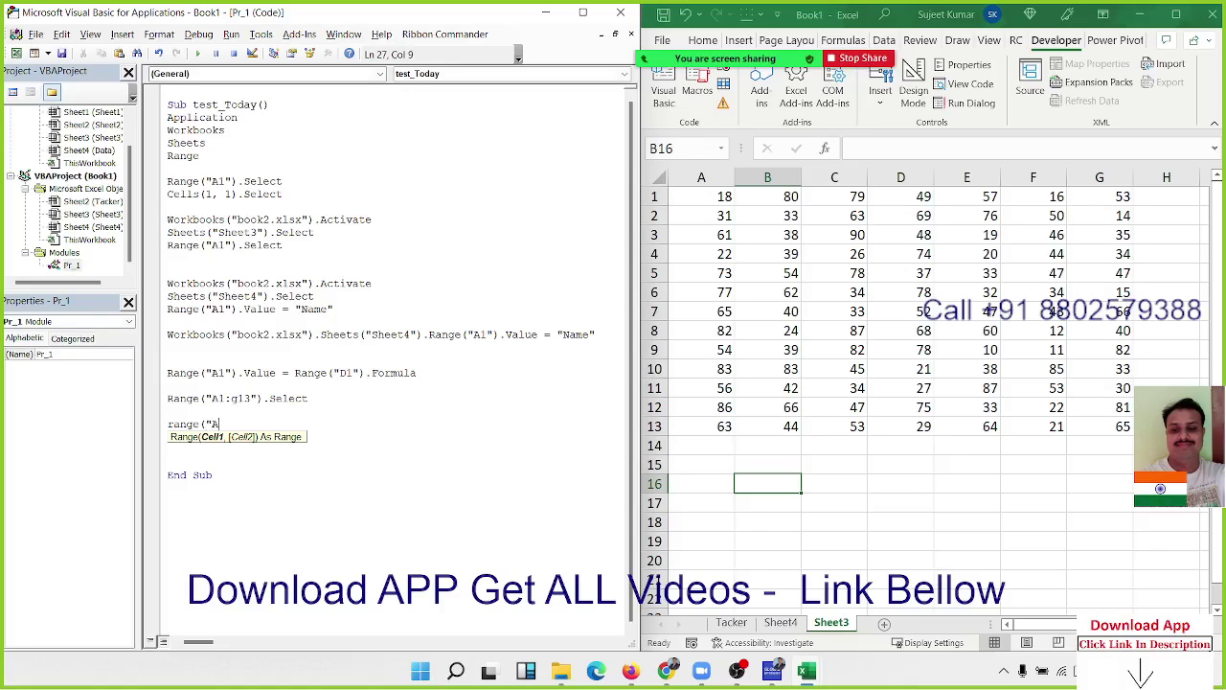
text(1",")
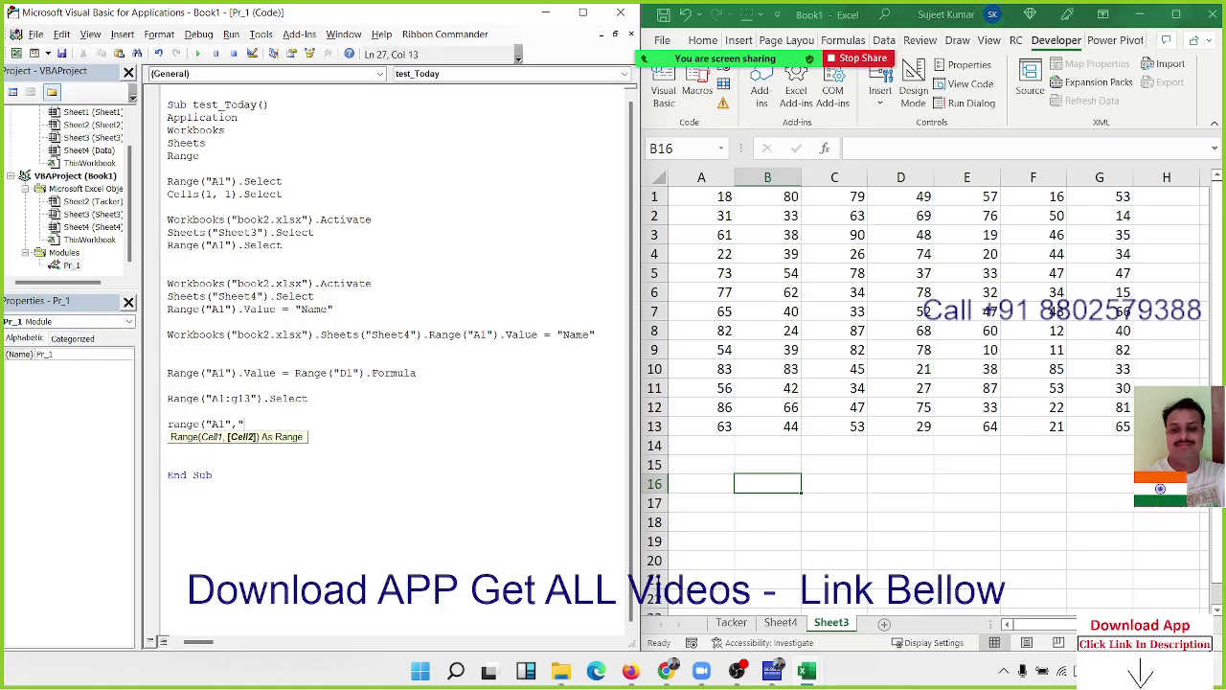
text(A)
key(BackSpace)
text(G)
text(13")
text().)
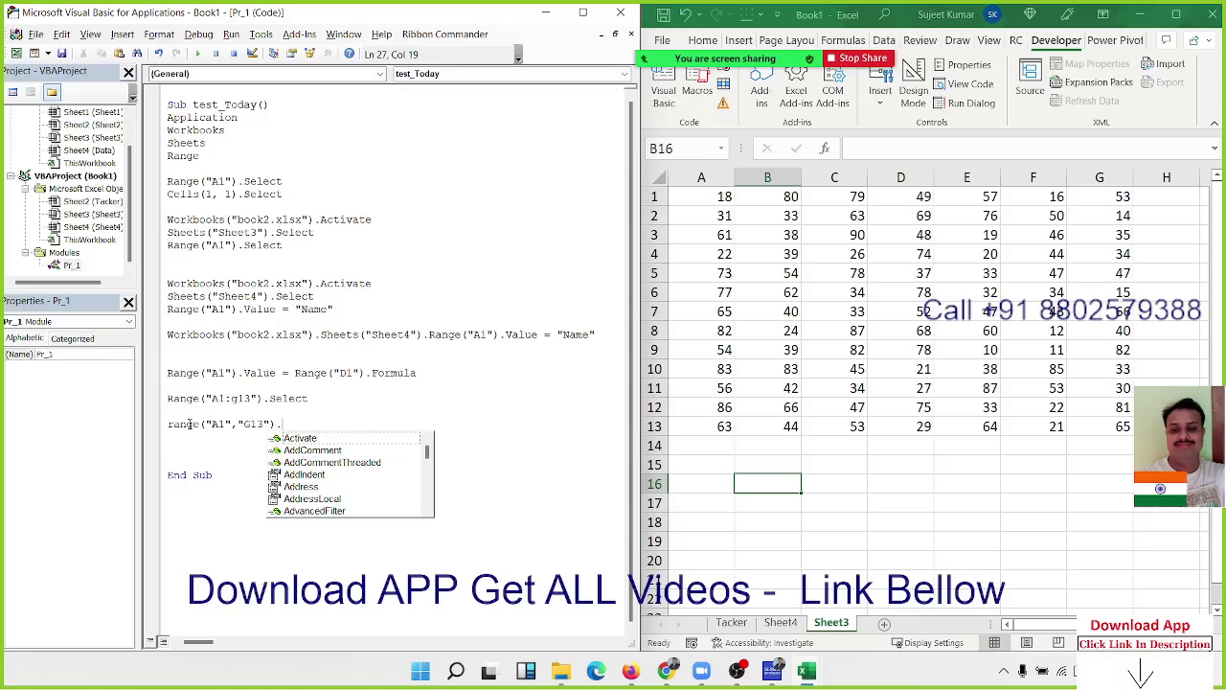
text(Select)
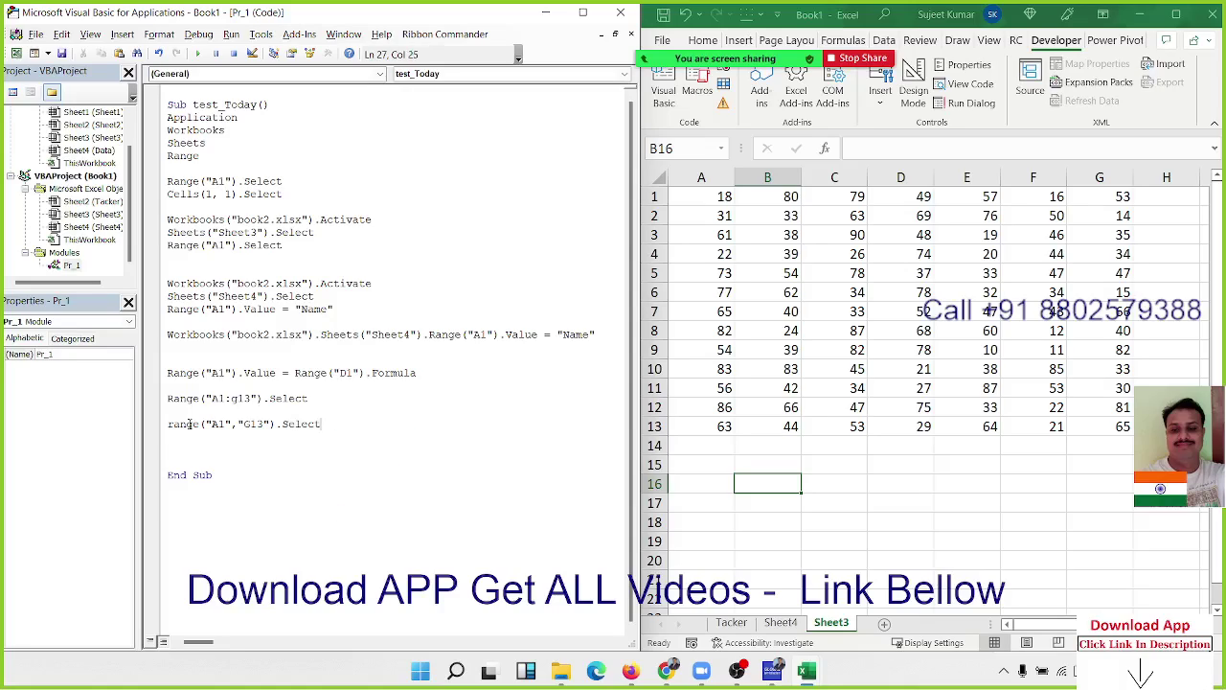
key(Return)
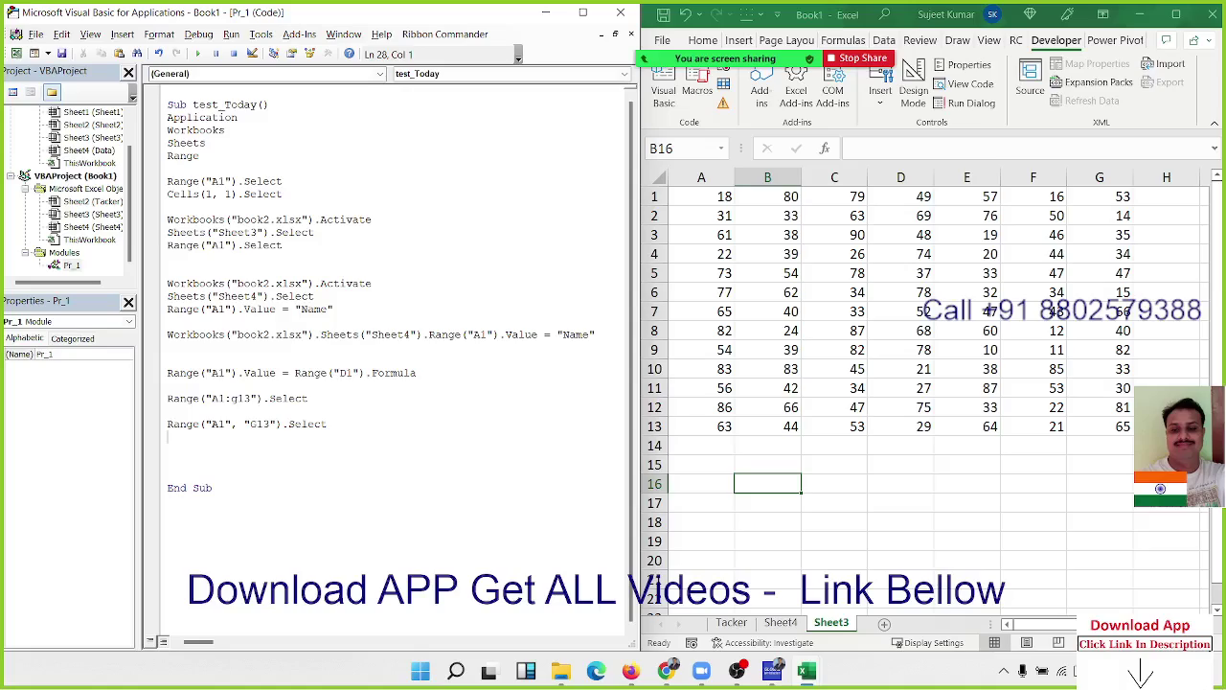
key(Return)
Write a Range("A1").CurrentRegion.Select statement into test_Today
click(707, 251)
click(178, 460)
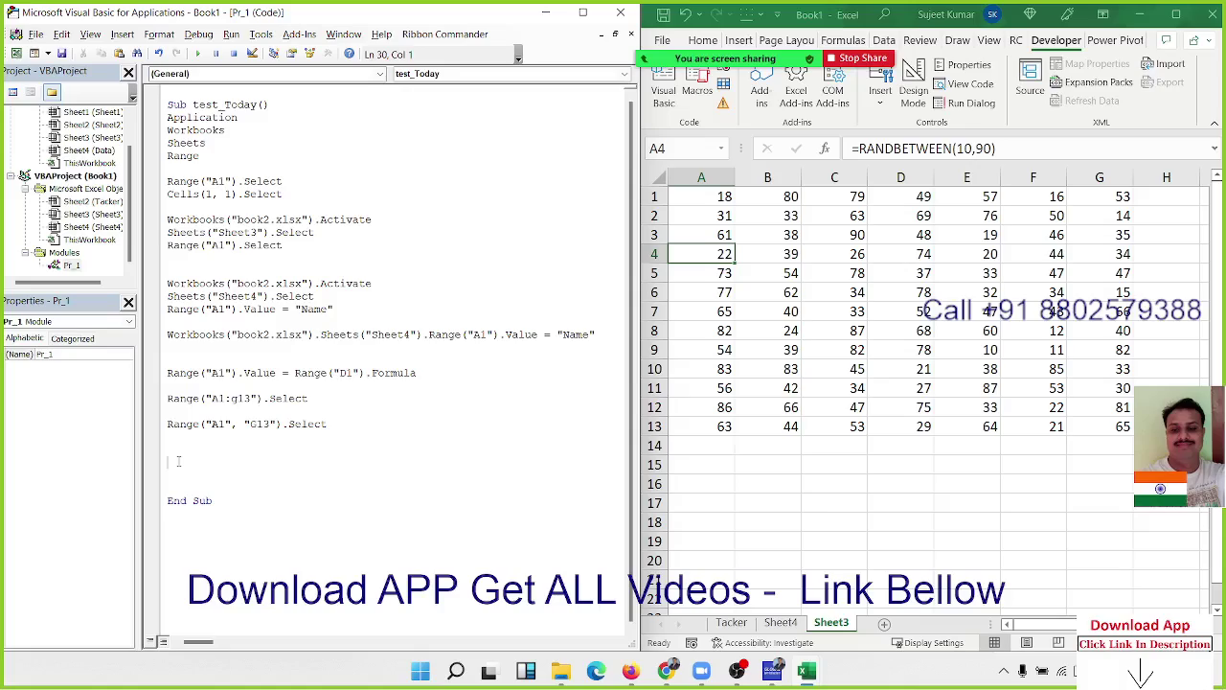
key(Up)
text(ra)
text(nge()
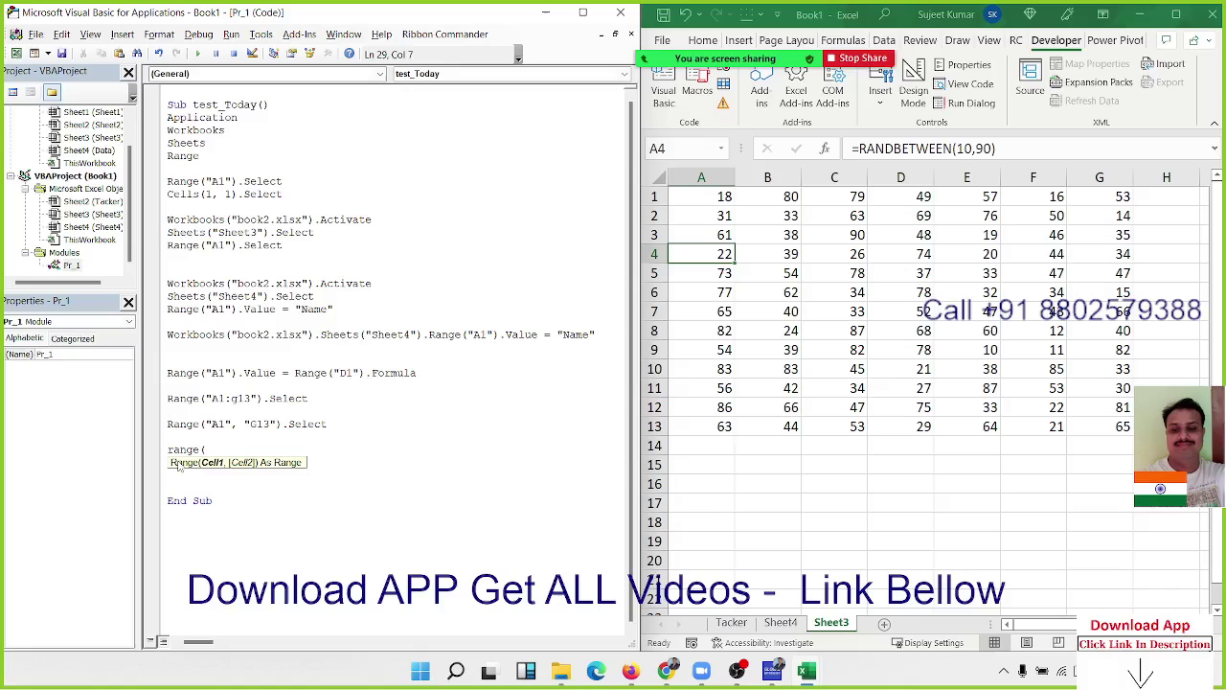
text("A1")
text().c)
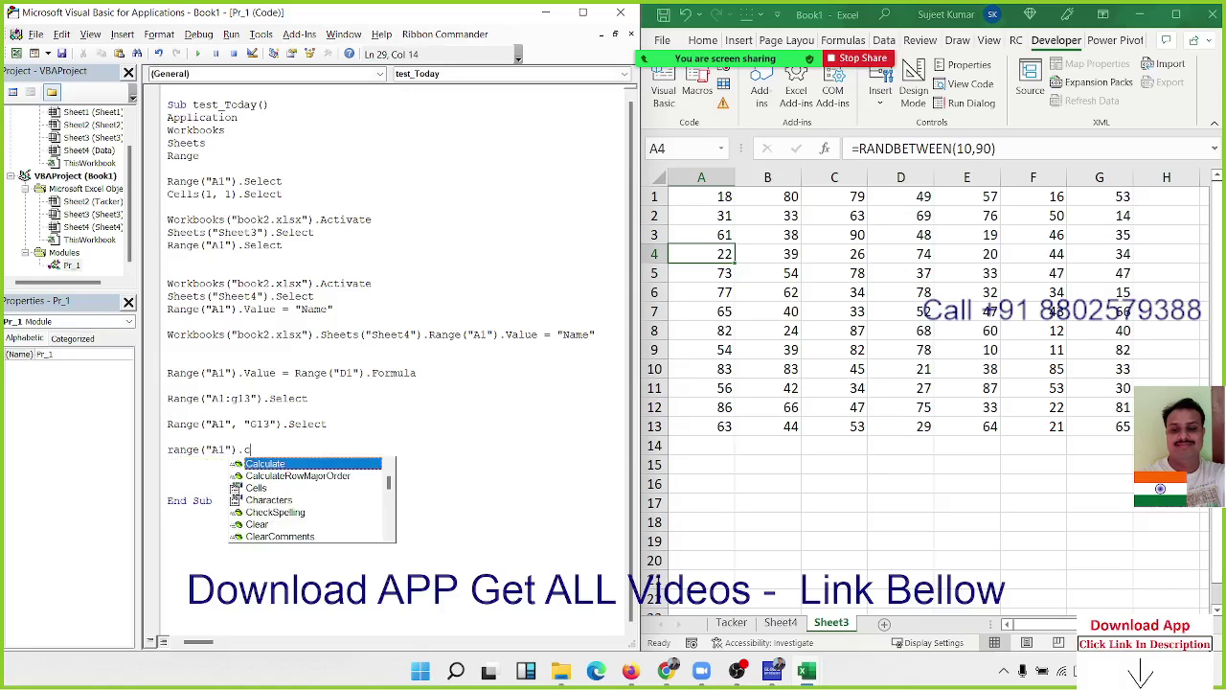
text(ur)
key(Tab)
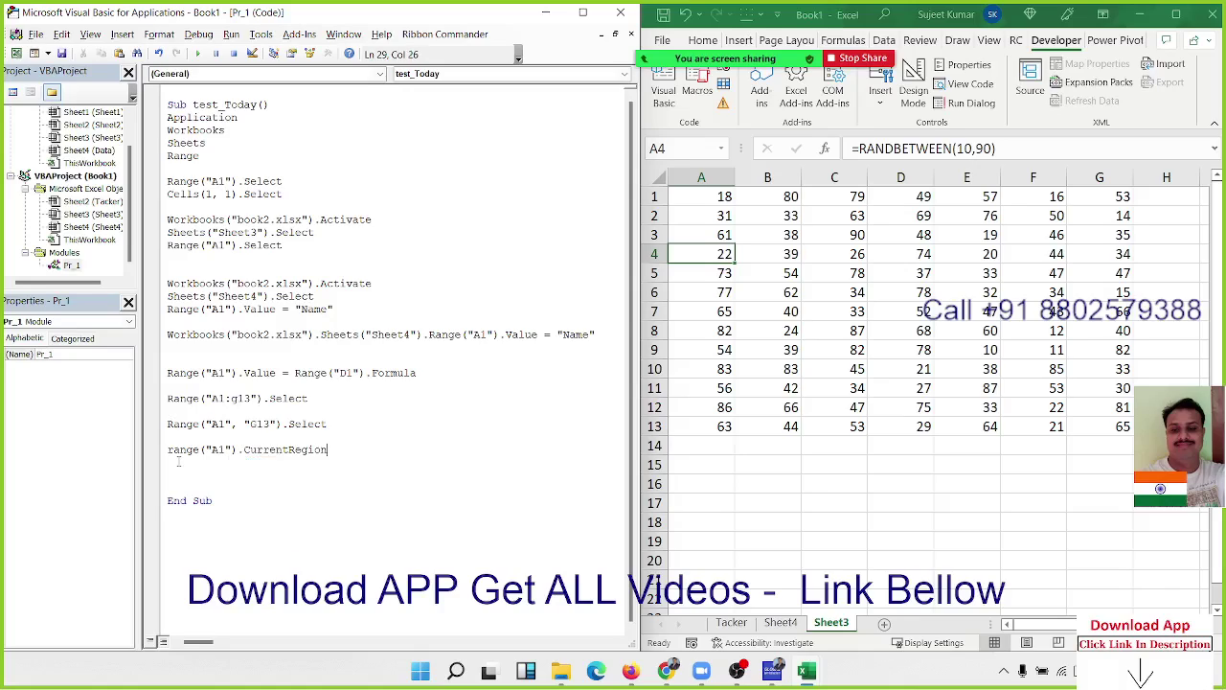
text(.se)
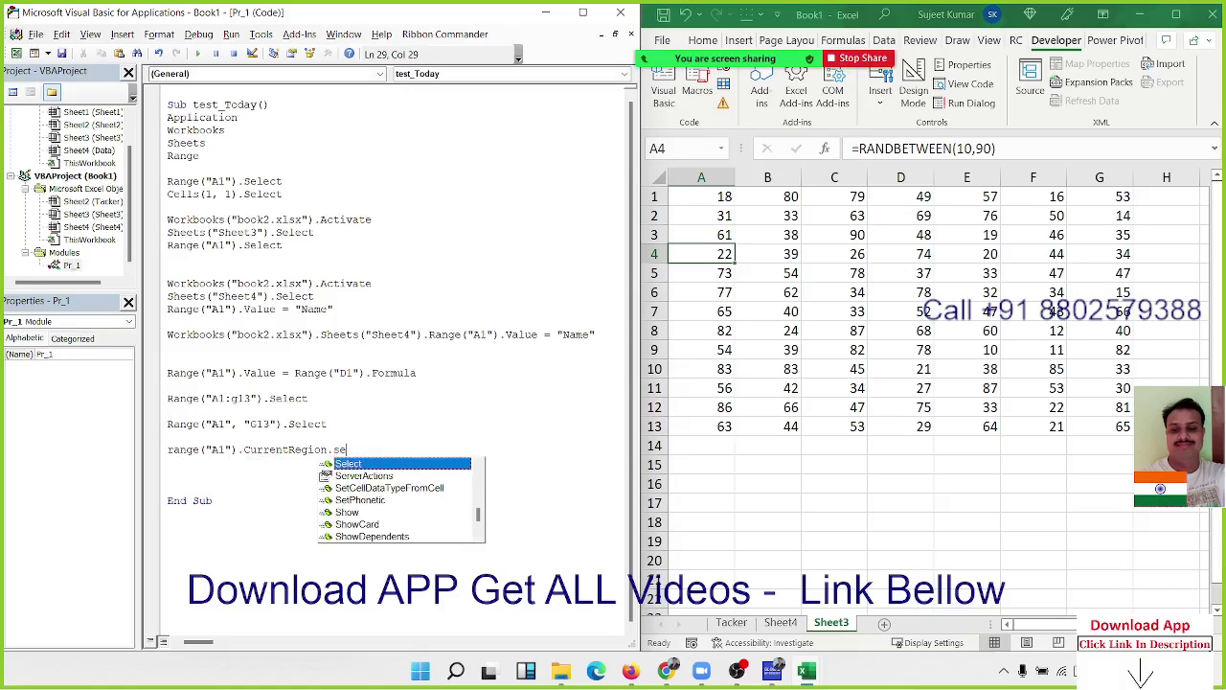
key(Return)
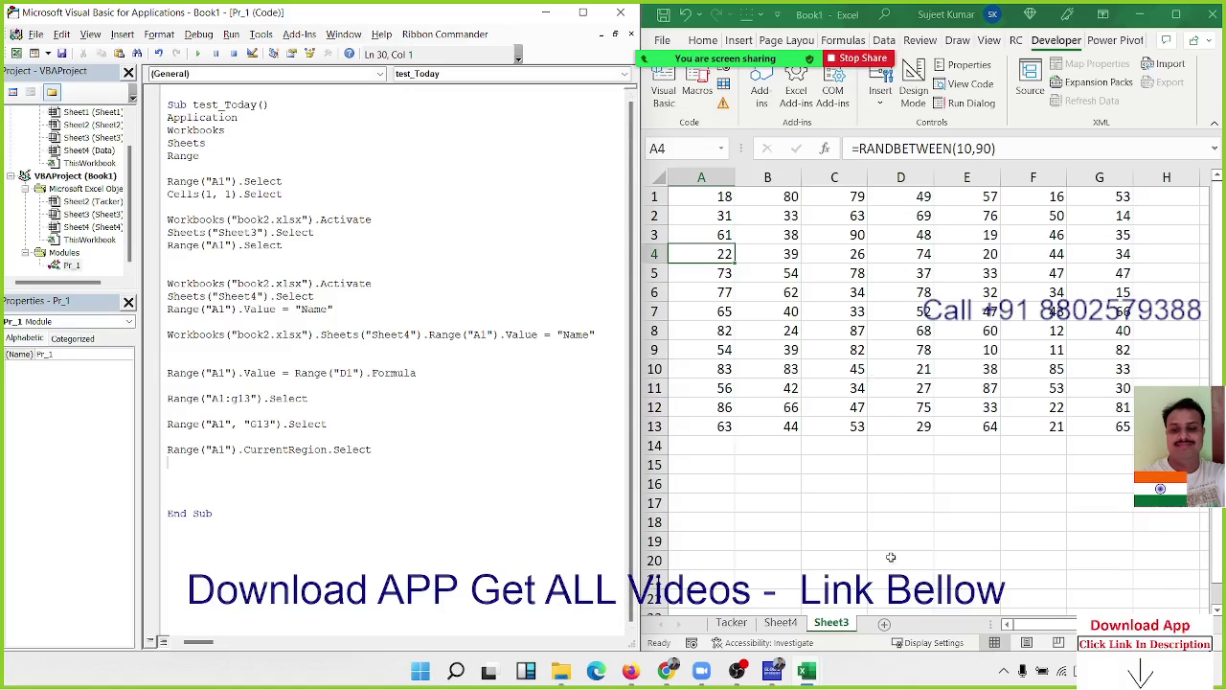
Add a new blank Sheet5 worksheet and return to Sheet3
click(888, 623)
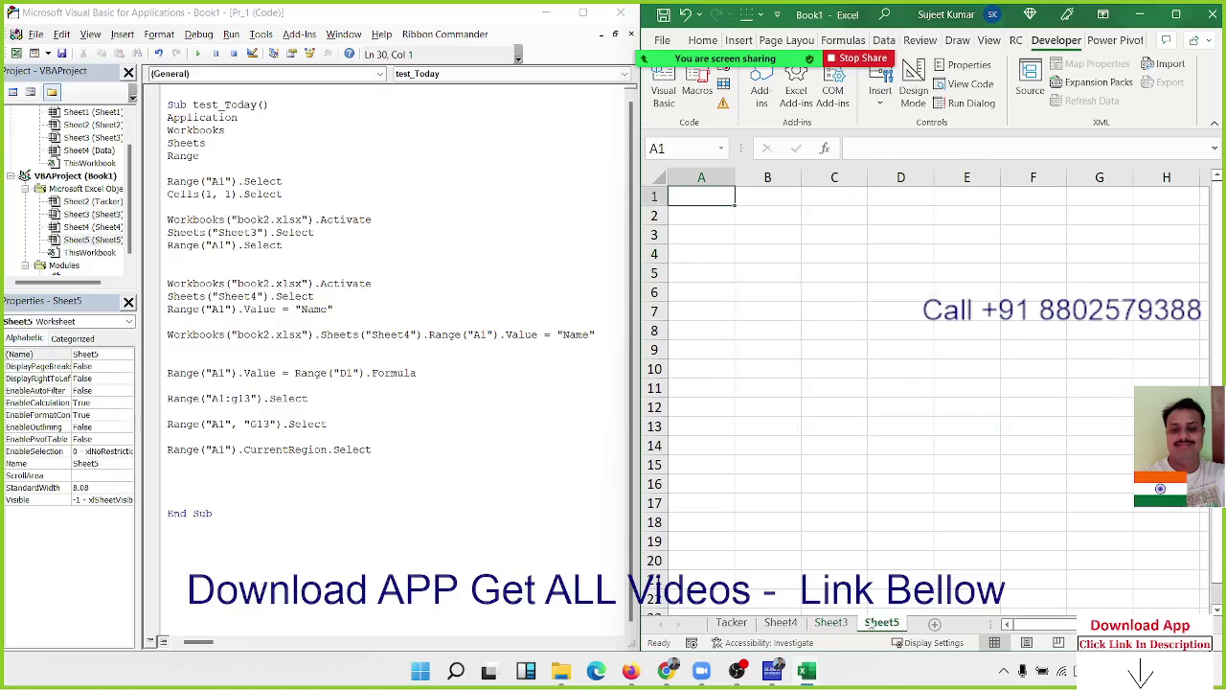
click(831, 623)
click(222, 471)
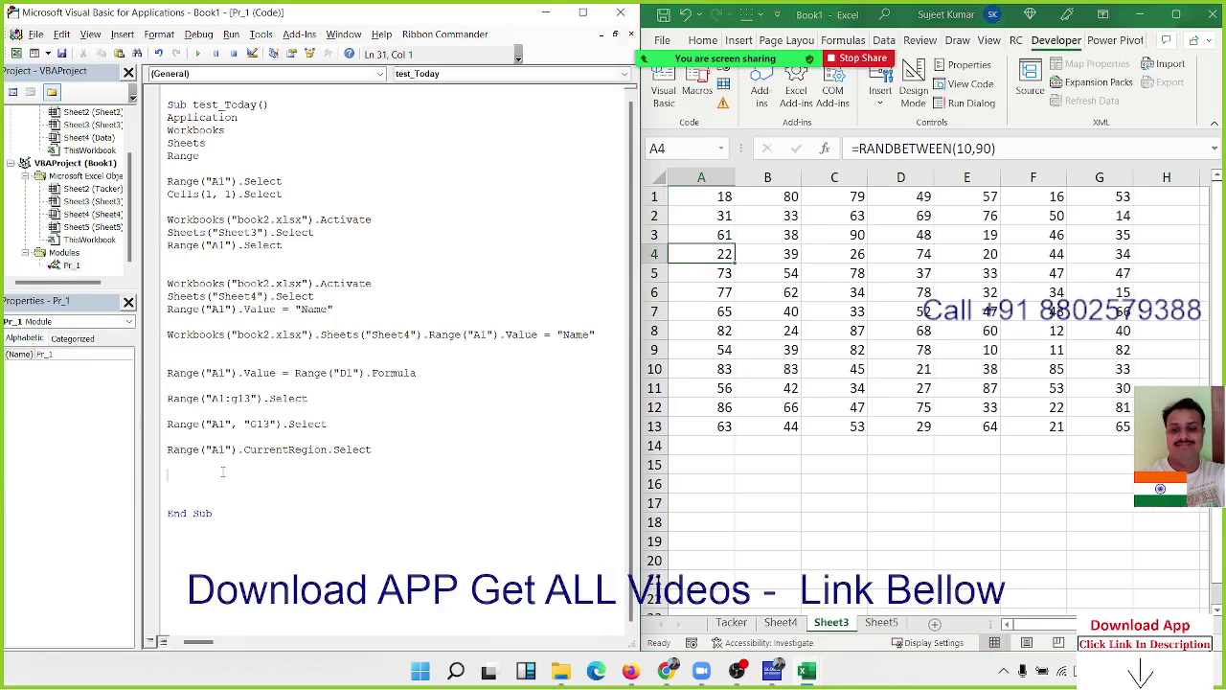
Change the CurrentRegion line's .Select to .Copy and start a Sheets("Sheet5").Select line
key(Up)
key(Up)
double_click(353, 449)
key(BackSpace)
text(.co)
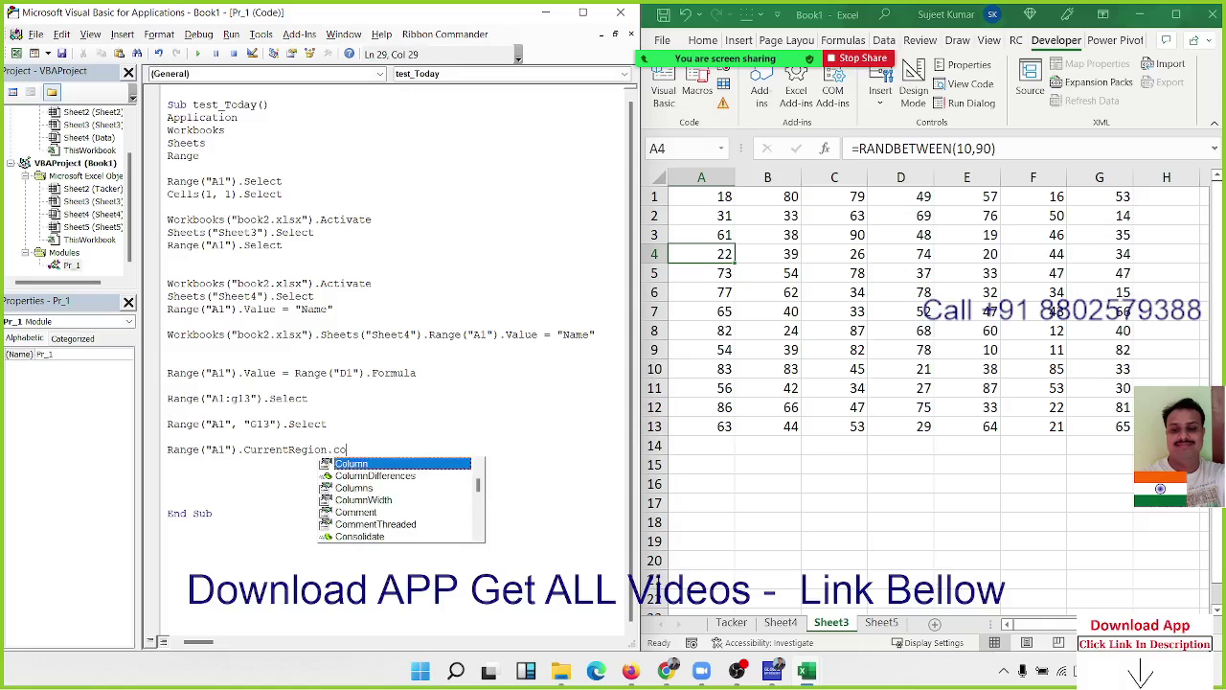
text(p)
key(Return)
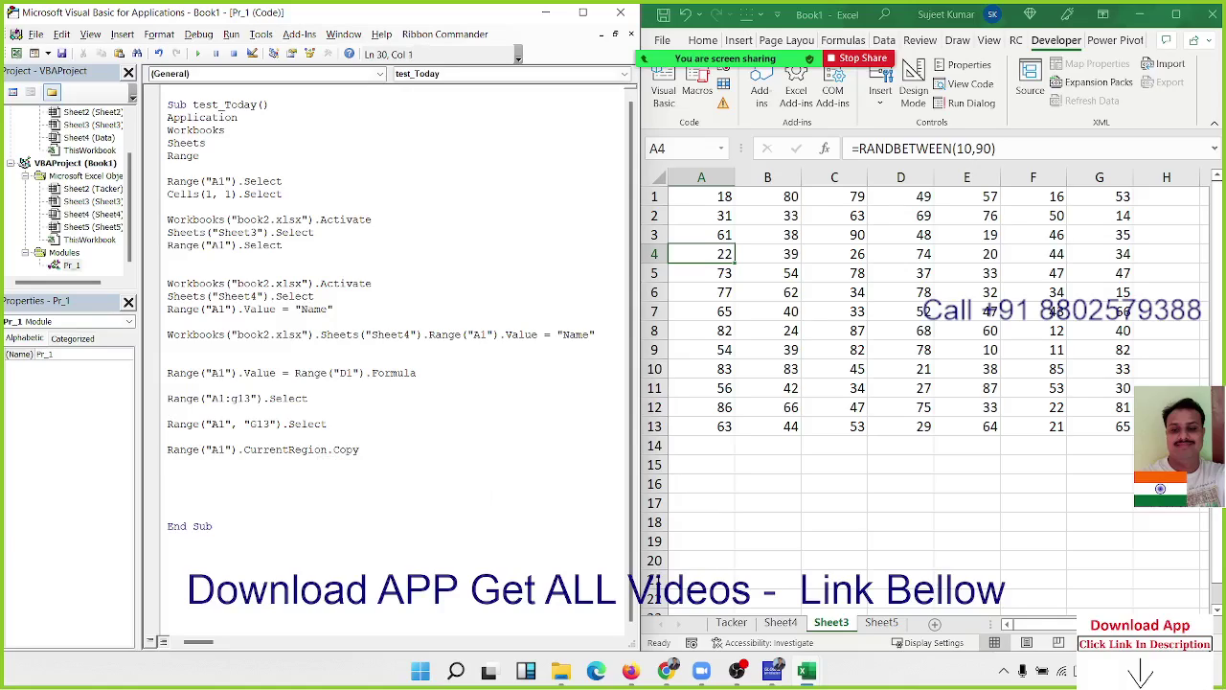
key(Return)
text(s)
text(heets)
text((")
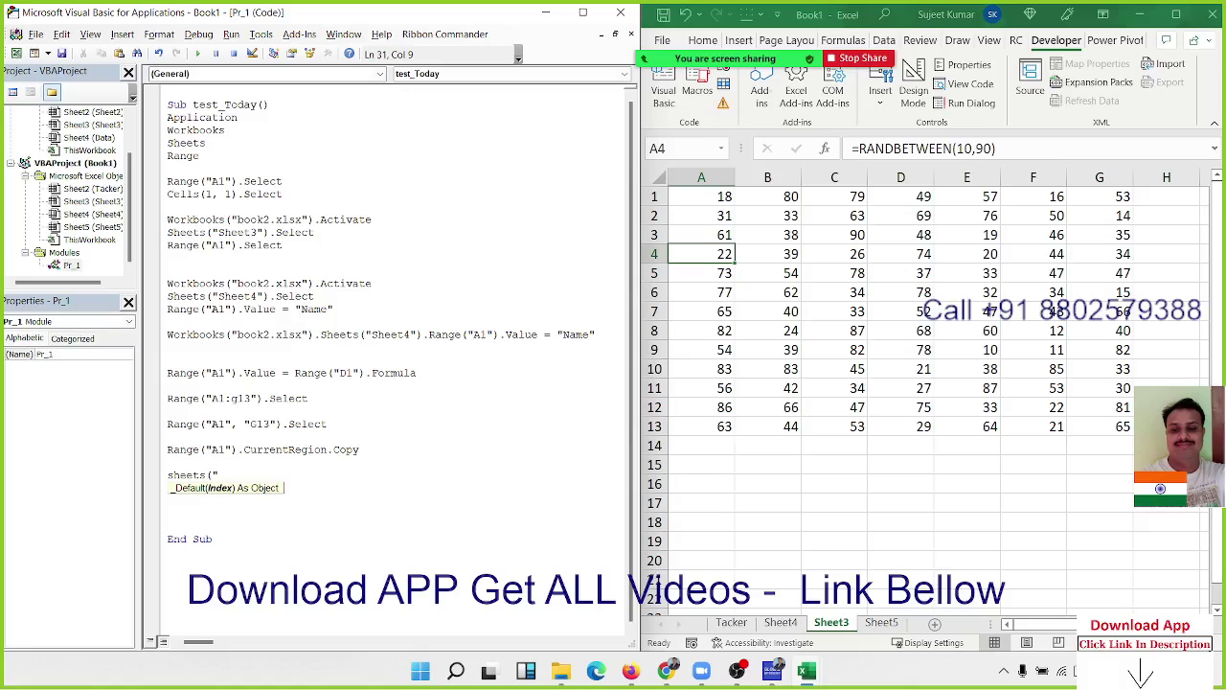
text(Sheet)
text(5)
text(").s)
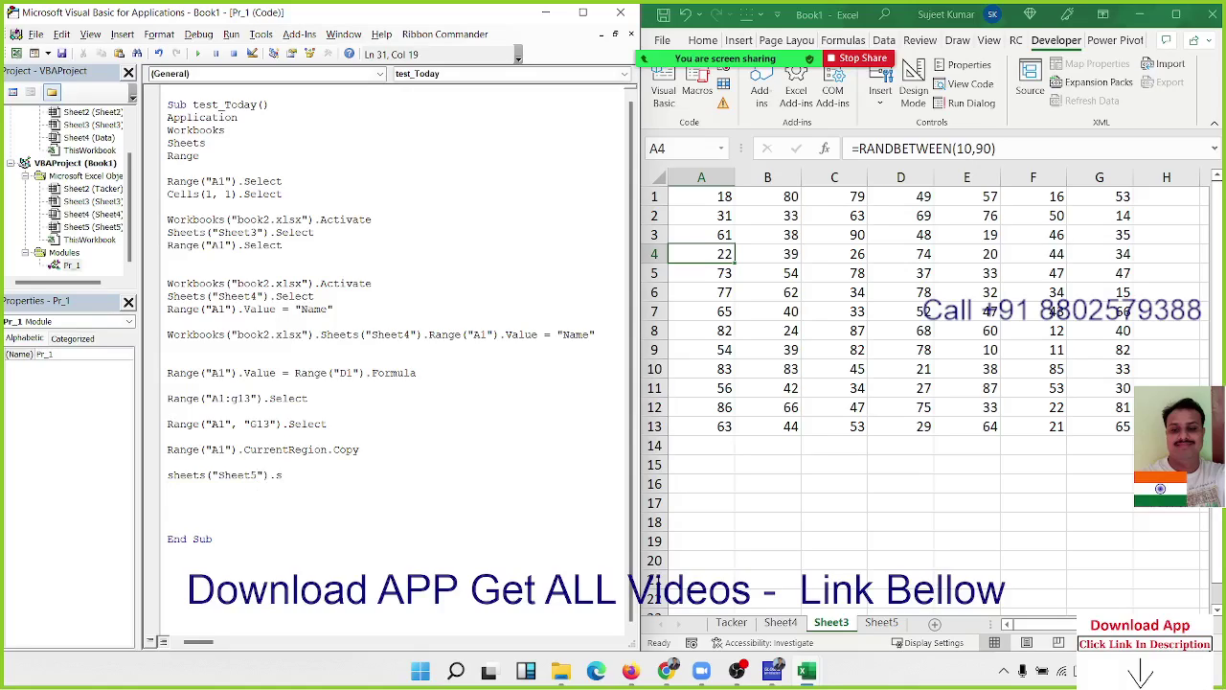
text(elect)
Add an ActiveSheet.Paste line after the Sheets("Sheet5").Select statement
key(Return)
text(acti)
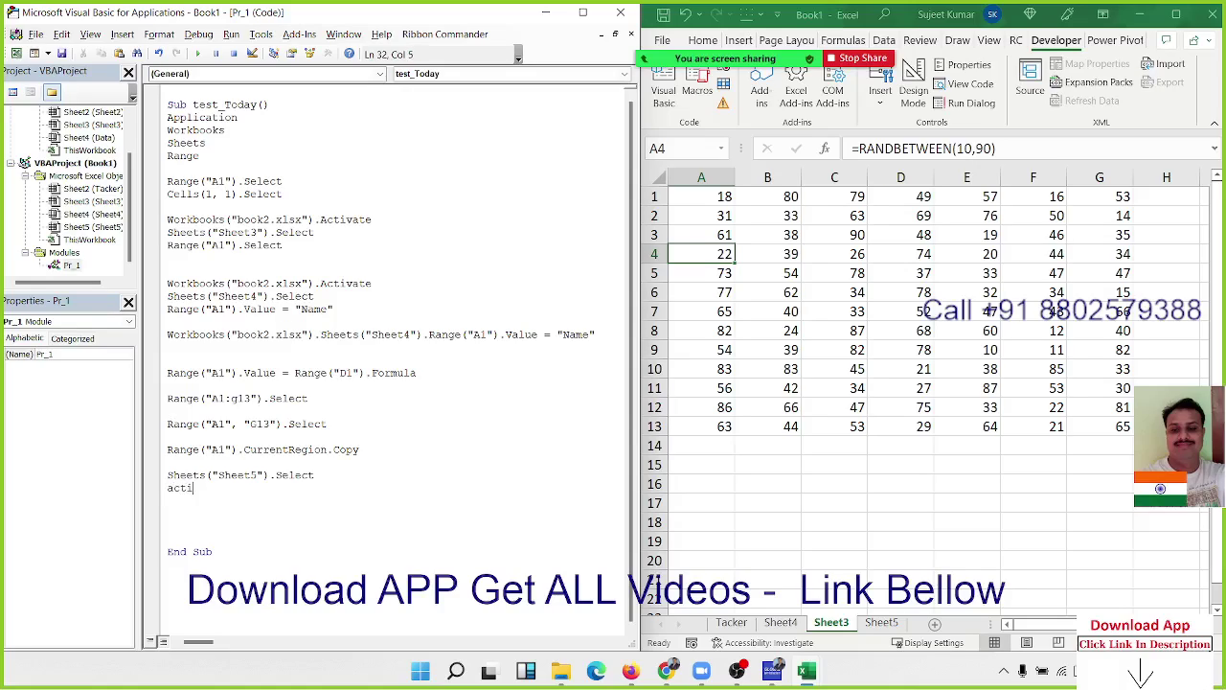
text(veshe)
text(et.pas)
text(te)
key(Return)
Insert a blank line before End Sub and begin typing range("A1").ps
drag(275, 488, 199, 488)
click(199, 488)
key(Return)
text(r)
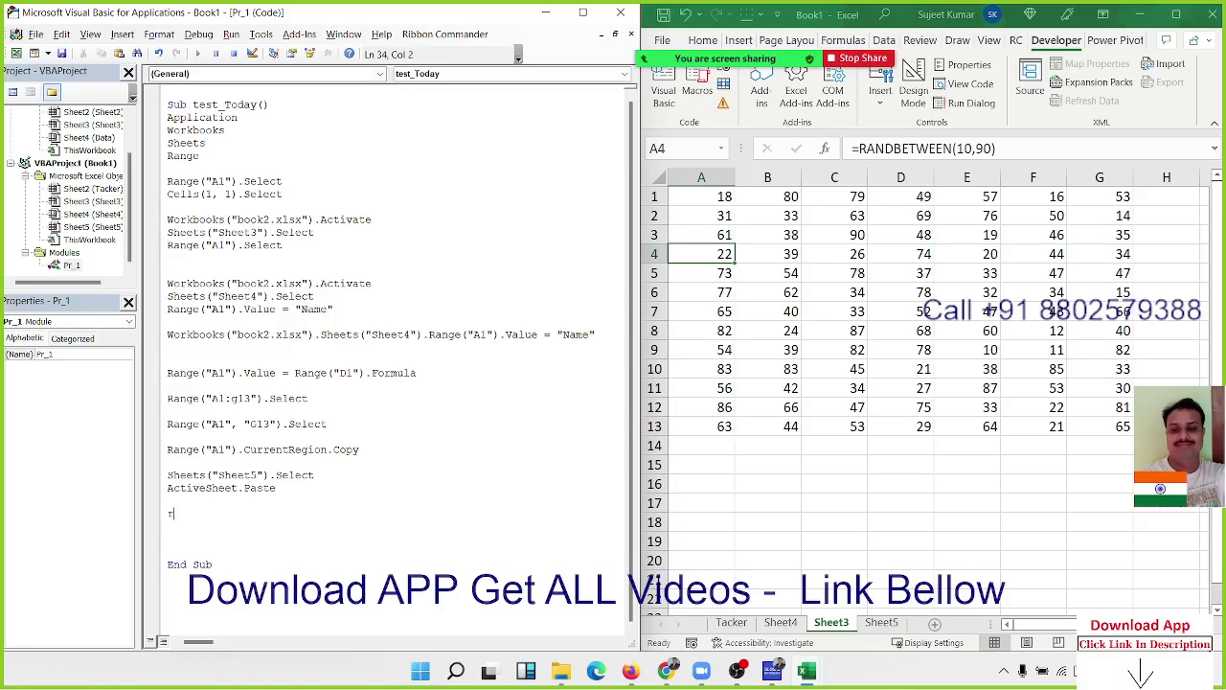
text(ange()
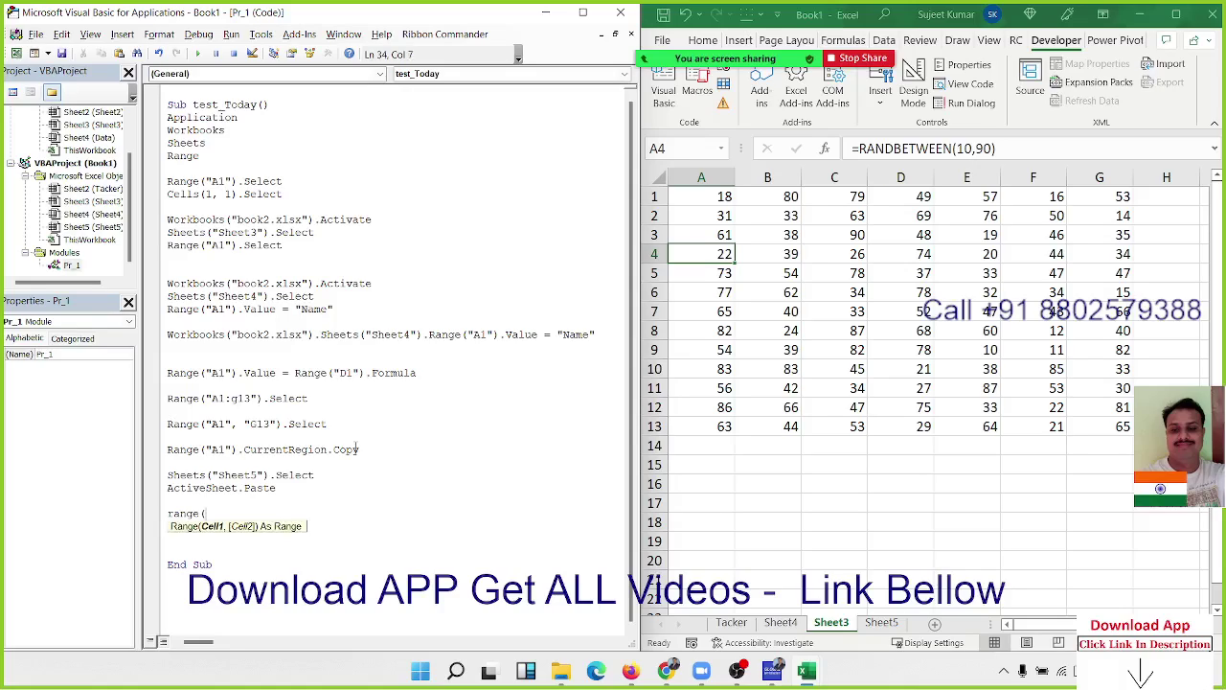
text("A1")
text().)
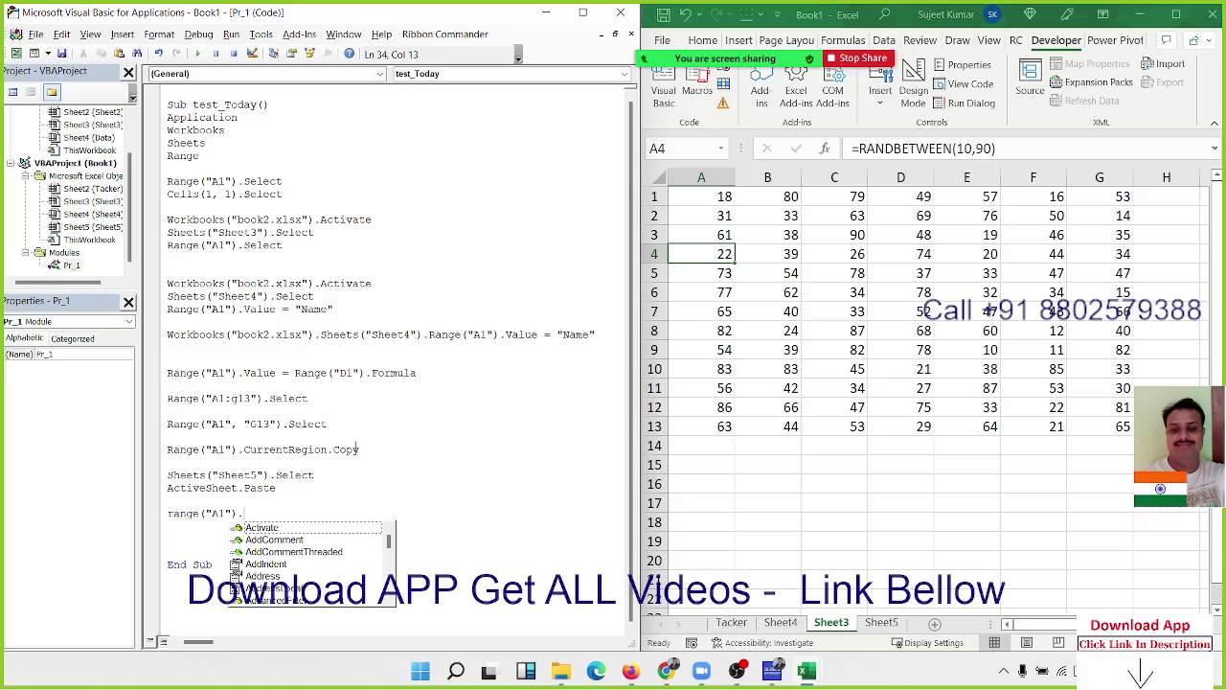
text(ps)
Complete the line as Range("A1").PasteSpecial xlPasteAll
key(Down)
key(Down)
key(Down)
key(space)
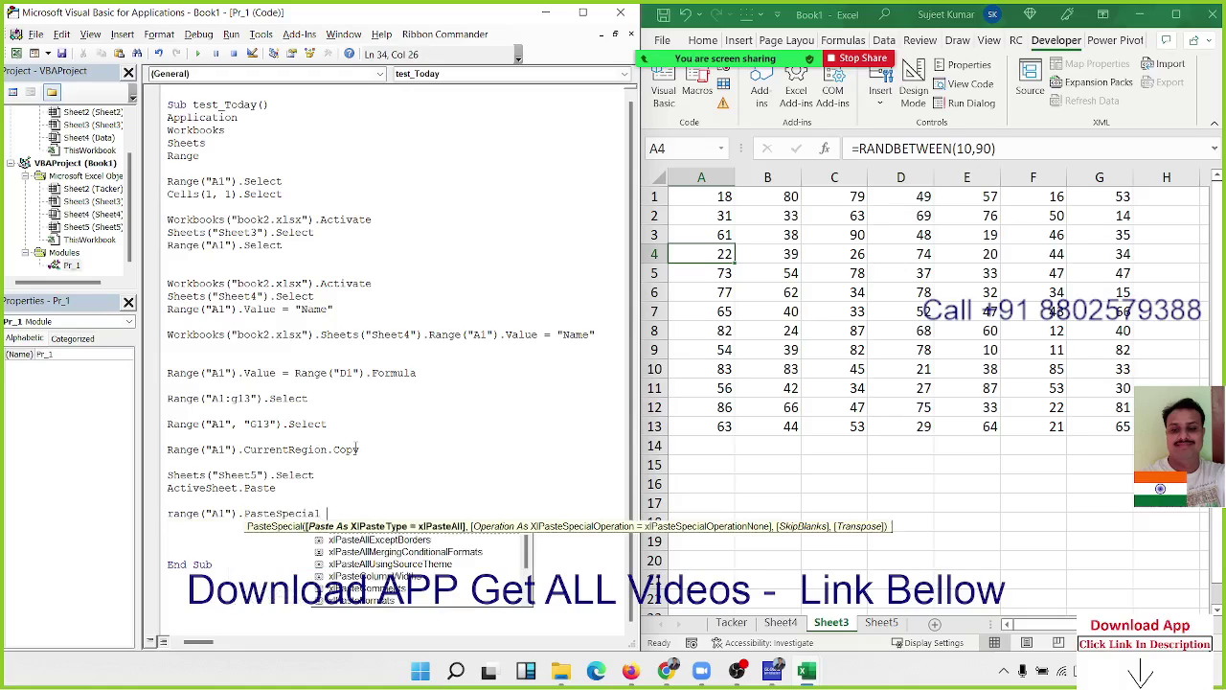
key(Return)
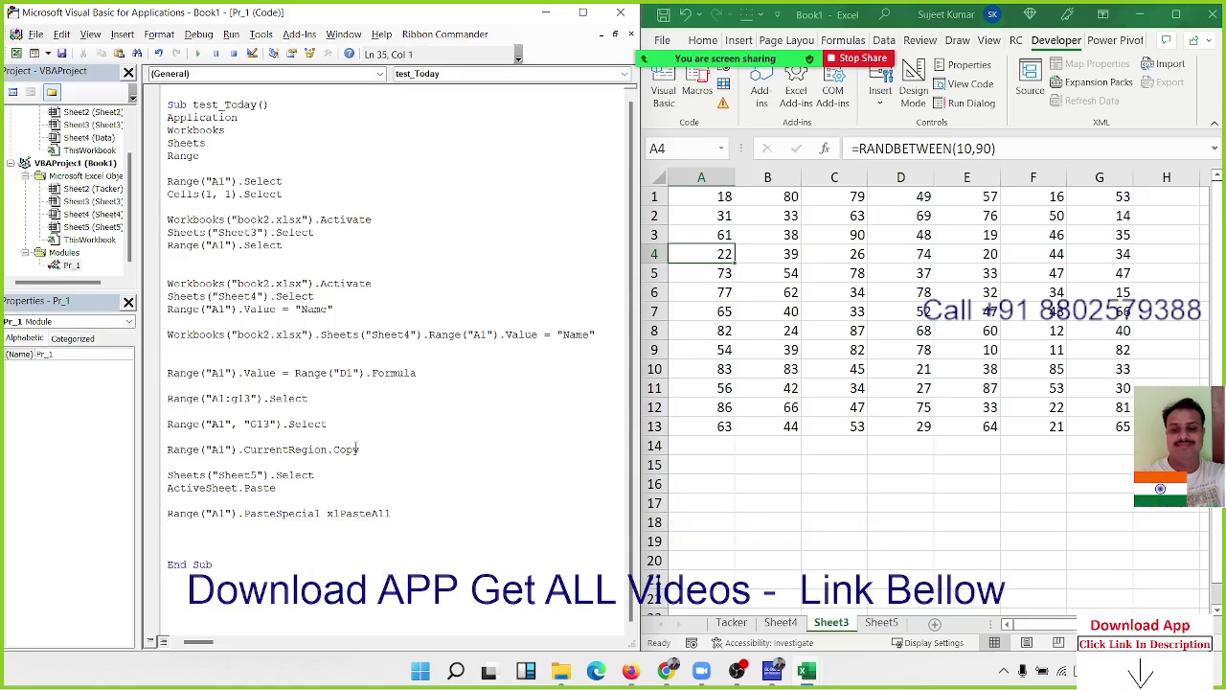
Select the Sheets("Sheet5"). prefix on the line above
key(Left)
key(Up)
key(Up)
click(270, 474)
drag(275, 476, 165, 477)
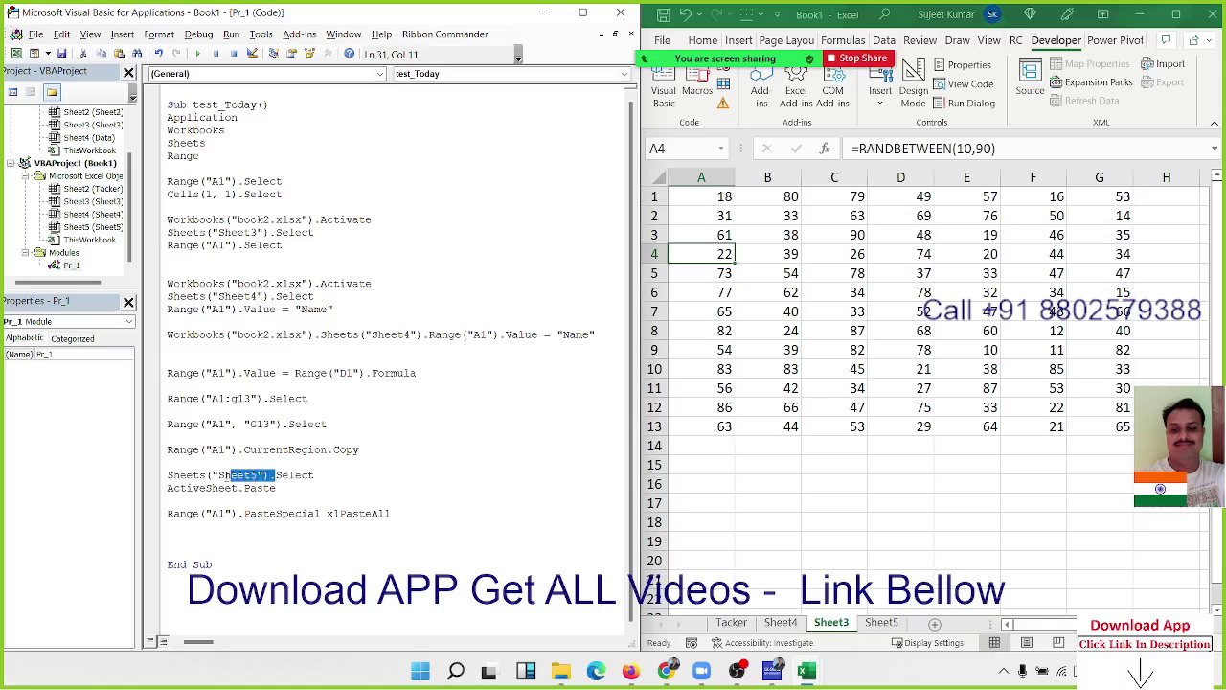
Copy Sheets("Sheet5"). and paste it before Range("A1").PasteSpecial xlPasteAll
key(ctrl+c)
click(169, 512)
key(ctrl+v)
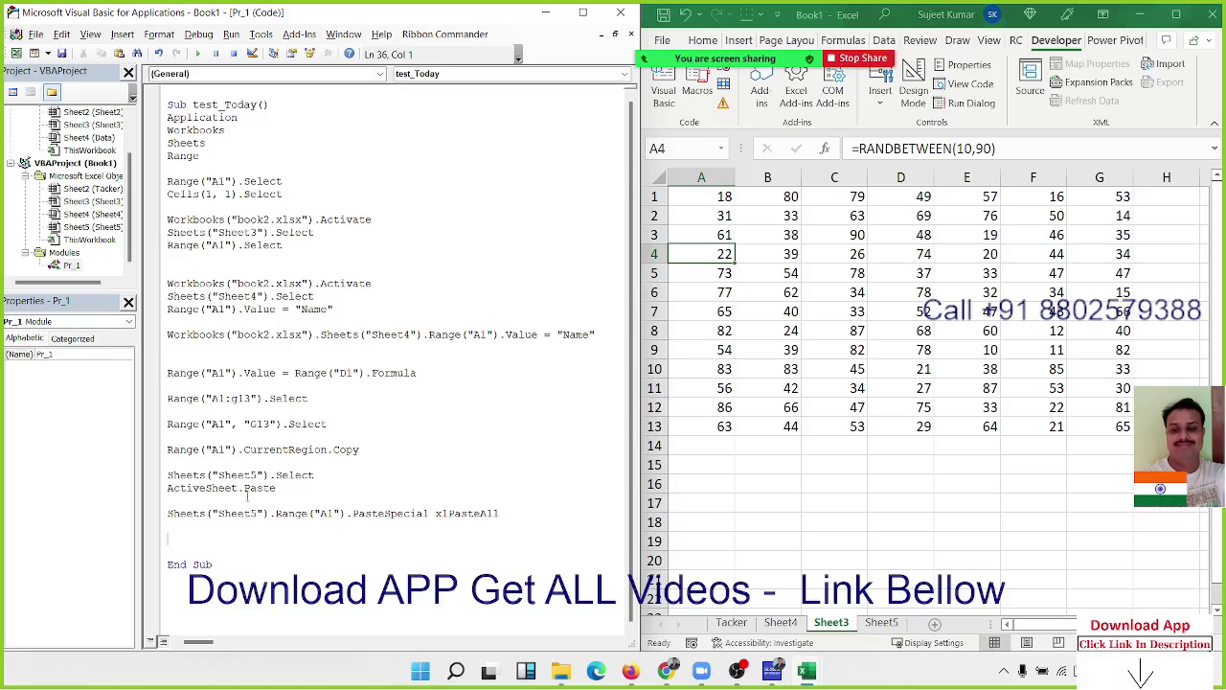
Highlight CurrentRegion, Sheet5, A1, PasteSpecial and xlPasteAll while explaining, then delete and restore xlPasteAll
double_click(255, 451)
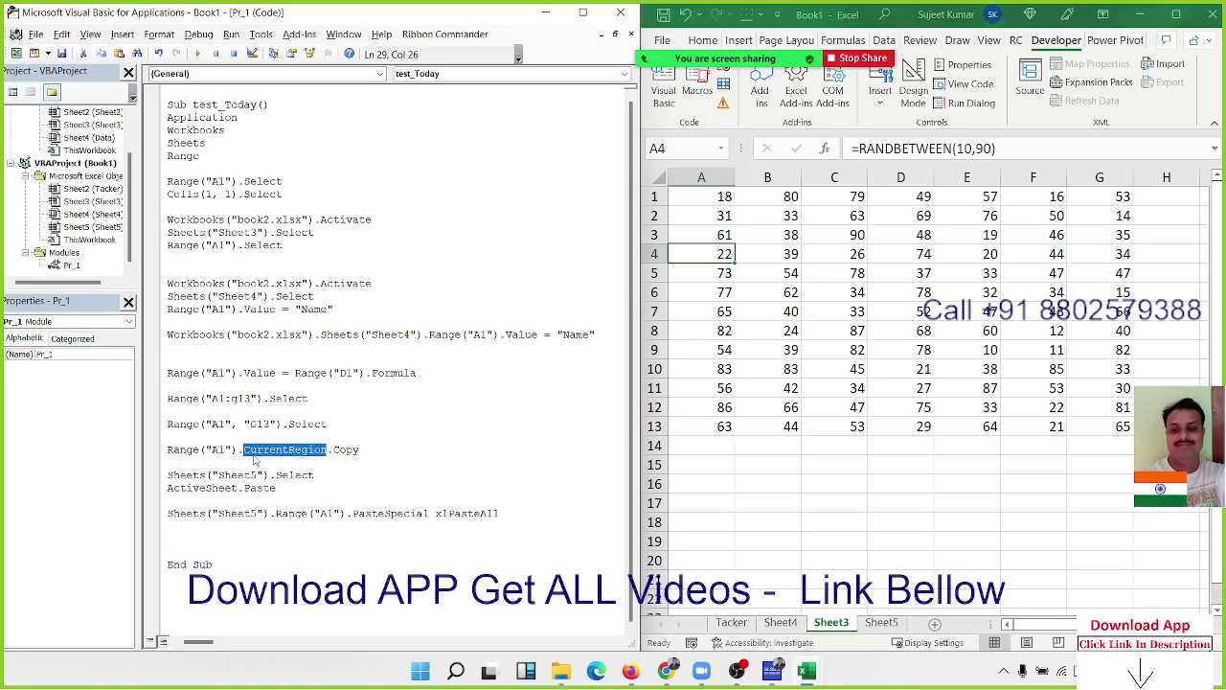
double_click(245, 512)
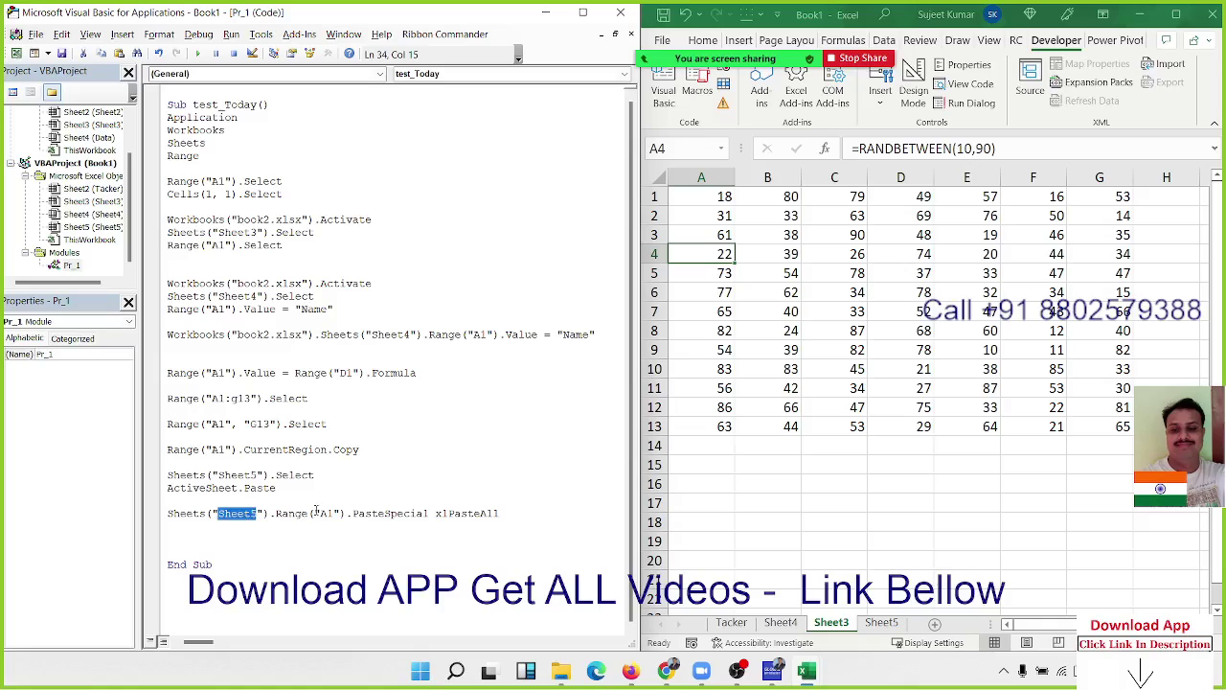
click(316, 513)
double_click(389, 514)
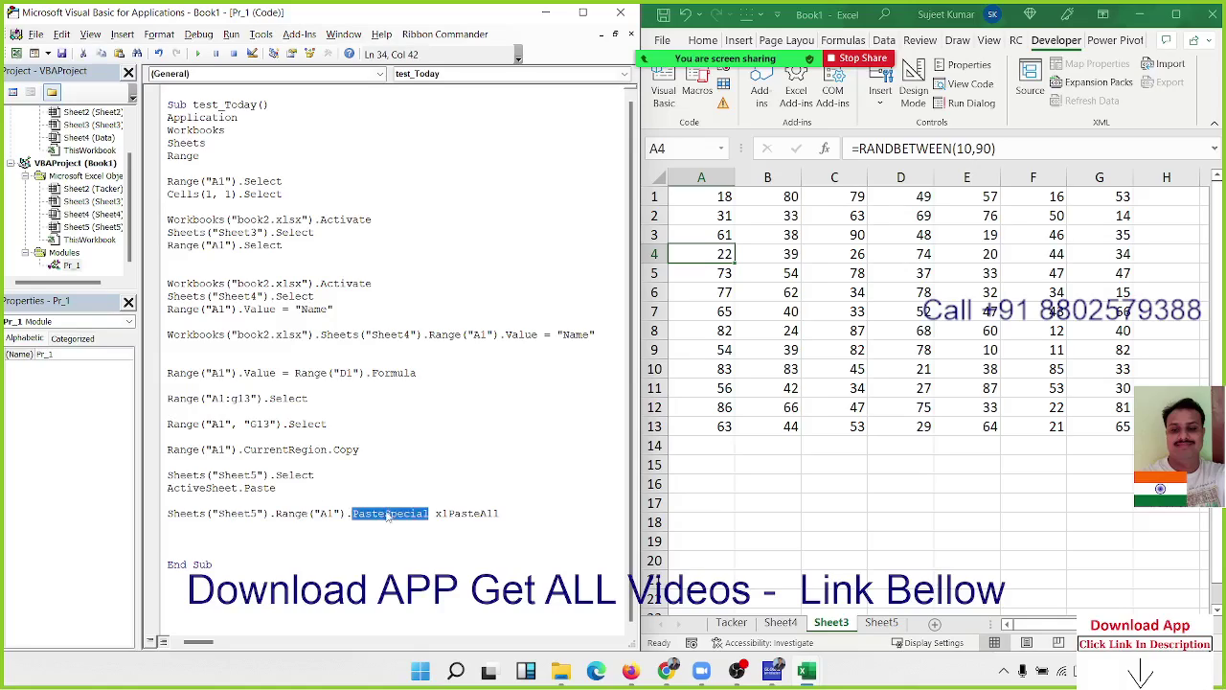
double_click(485, 513)
click(482, 512)
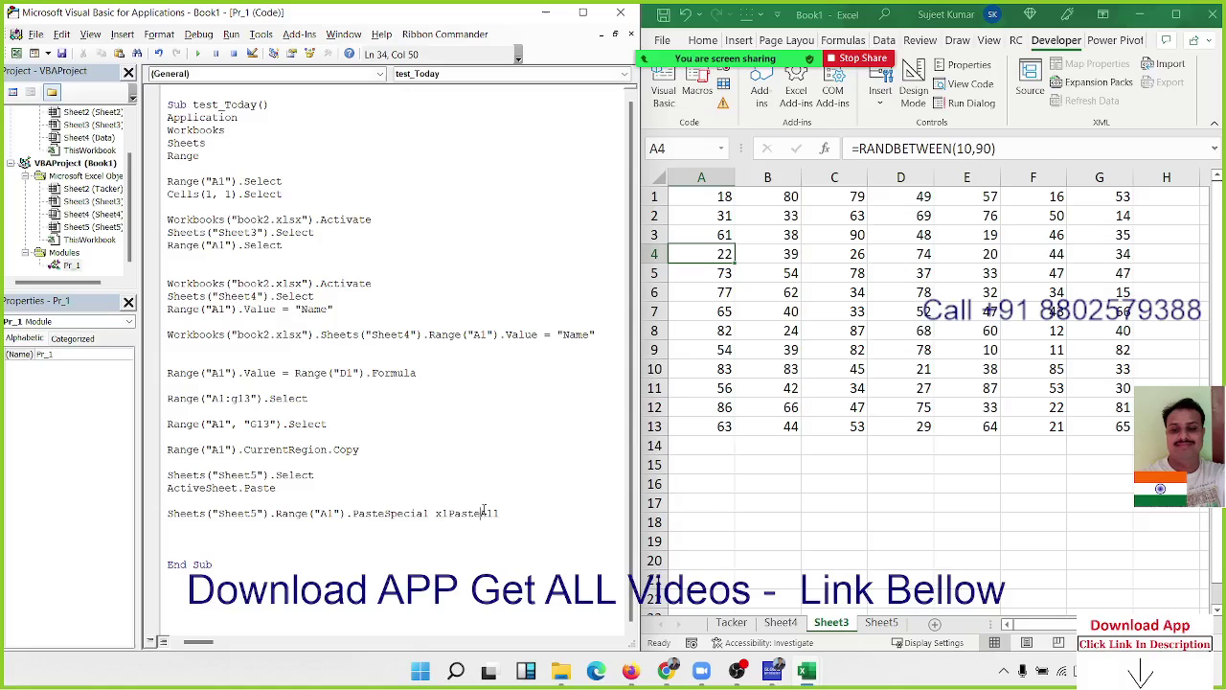
double_click(484, 513)
key(Delete)
key(BackSpace)
key(ctrl+z)
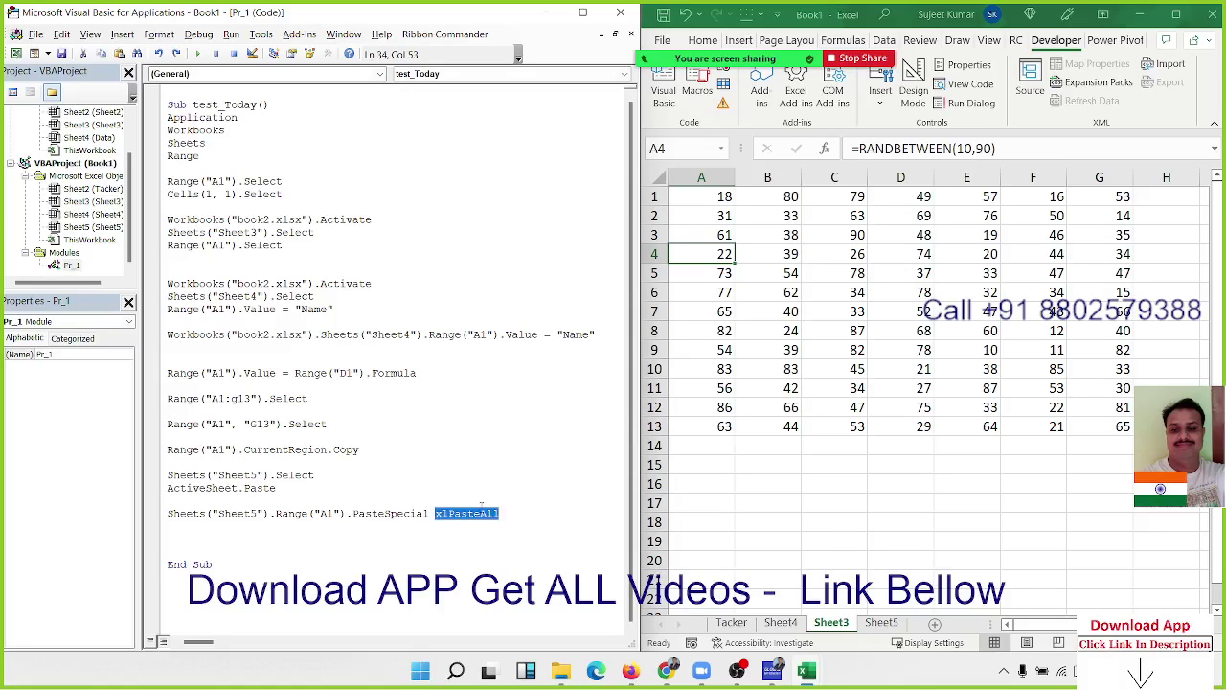
key(Down)
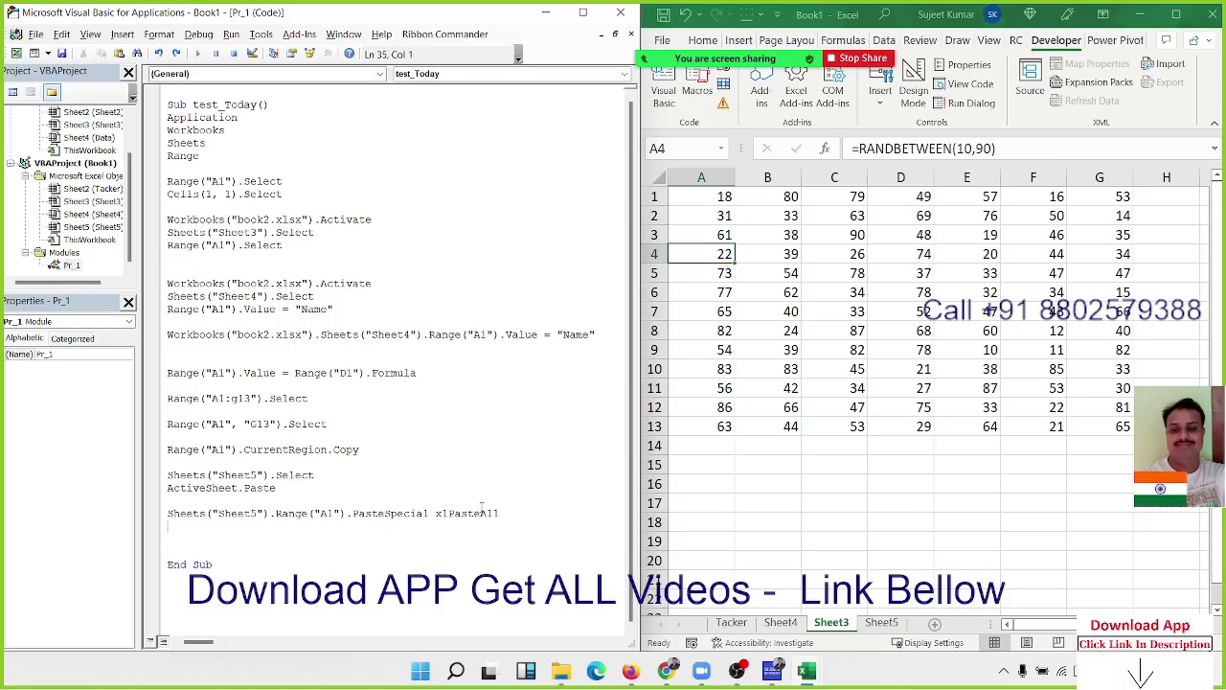